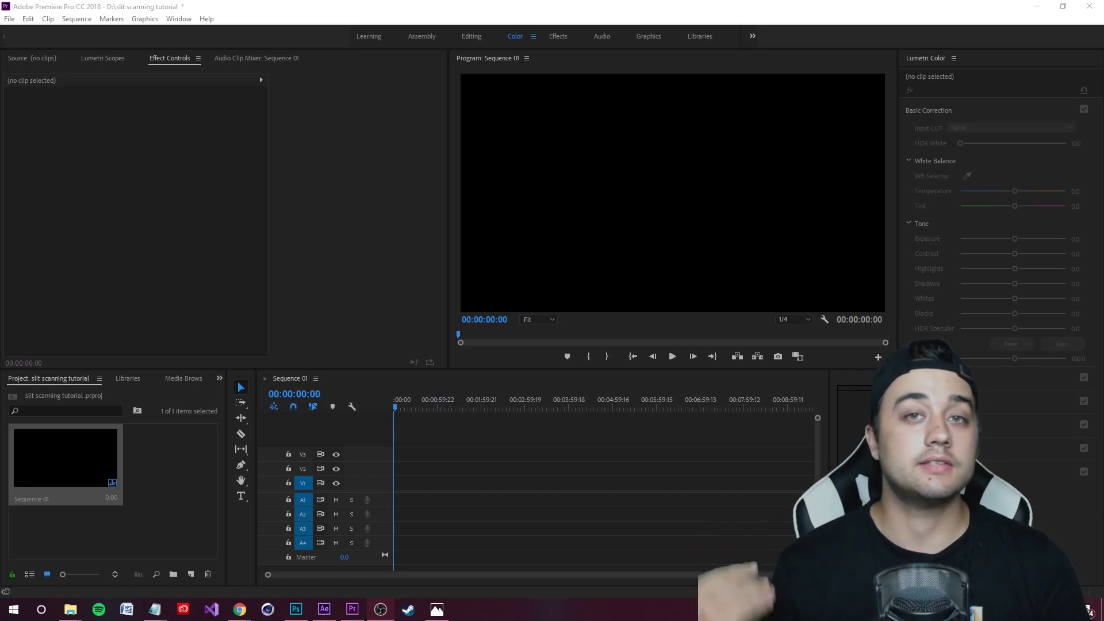
{"action": "left_click", "coordinate": [707, 487]}
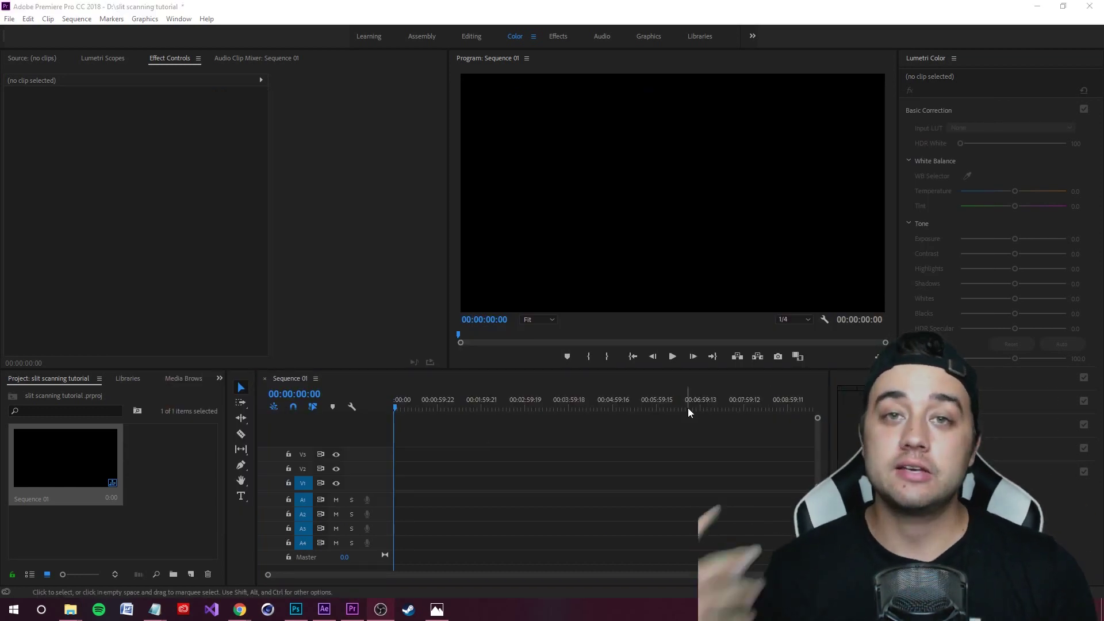
{"action": "left_click", "coordinate": [546, 458]}
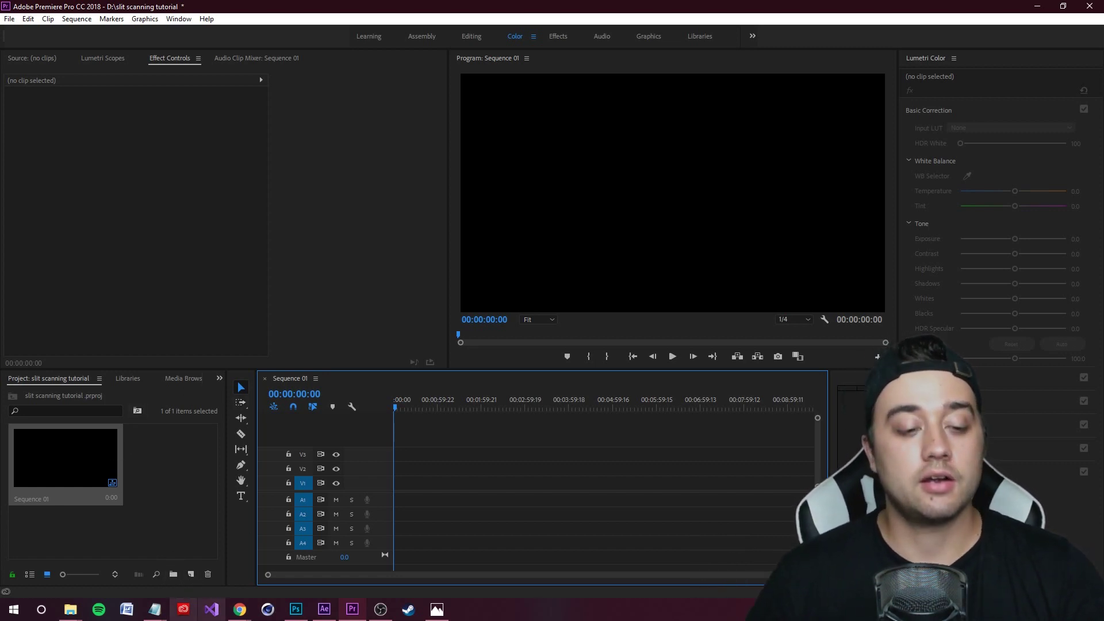
Step: Create a Transparent Video item and place it at the start of track V1, extended to about 2:39:15
{"action": "left_click", "coordinate": [191, 574]}
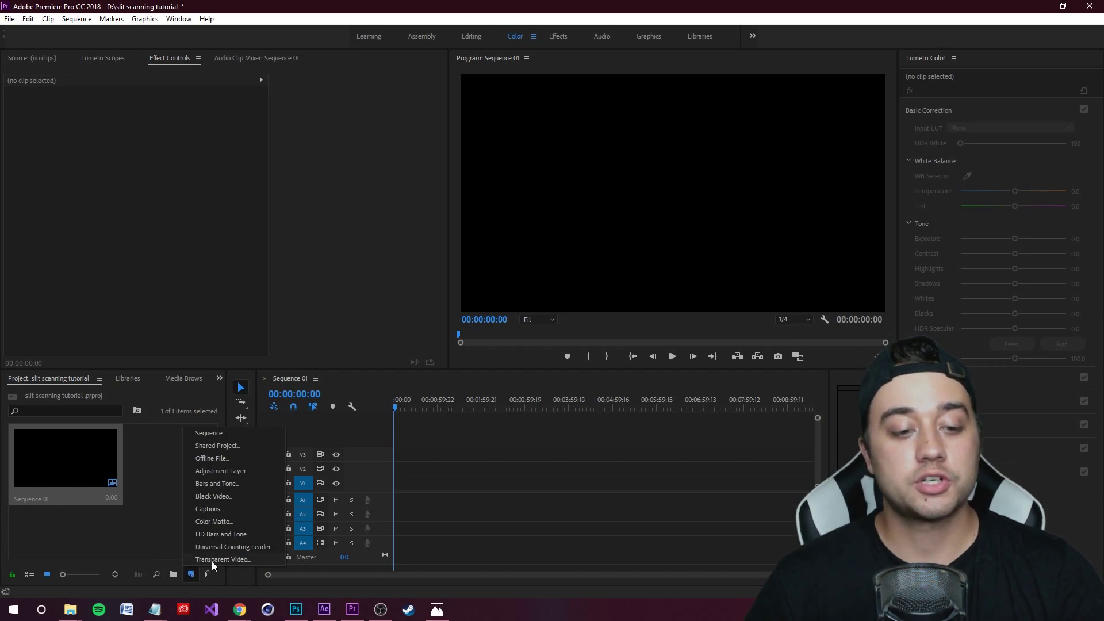
{"action": "left_click", "coordinate": [211, 559]}
{"action": "left_click", "coordinate": [582, 347]}
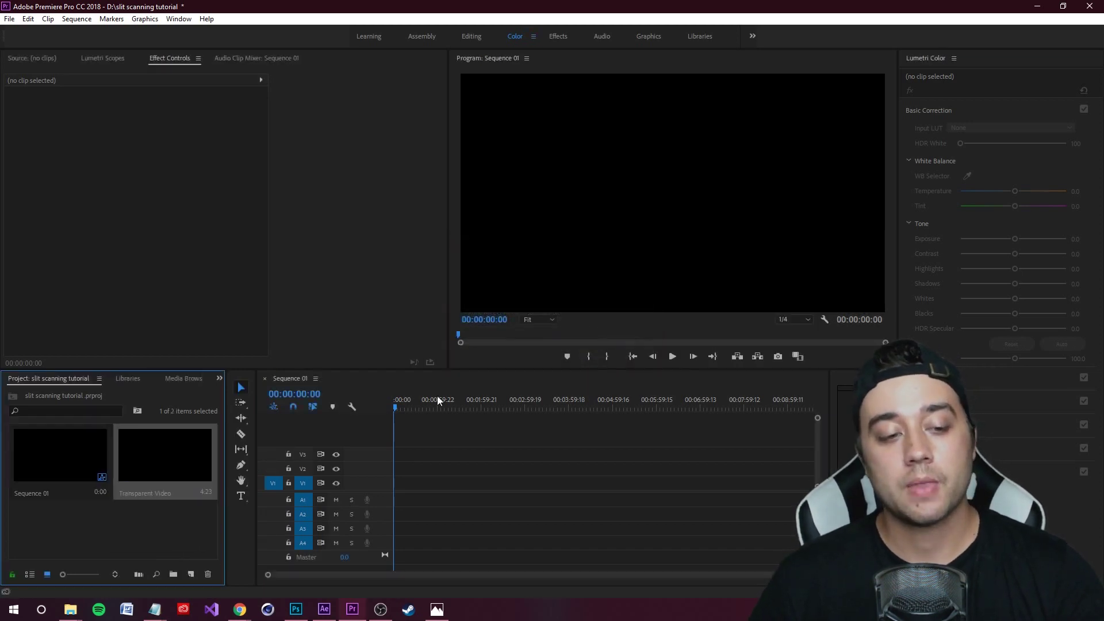
{"action": "left_click_drag", "start_coordinate": [403, 483], "coordinate": [625, 488]}
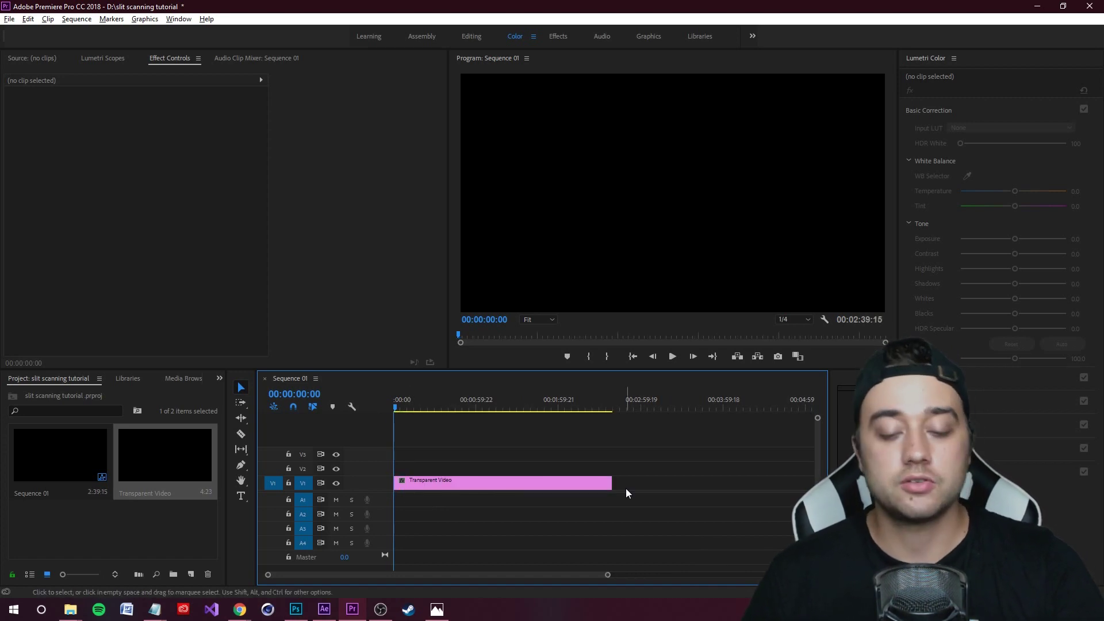
Step: Replace the Transparent Video clip with a linked After Effects composition and delete the Transparent Video layer there
{"action": "right_click", "coordinate": [510, 482]}
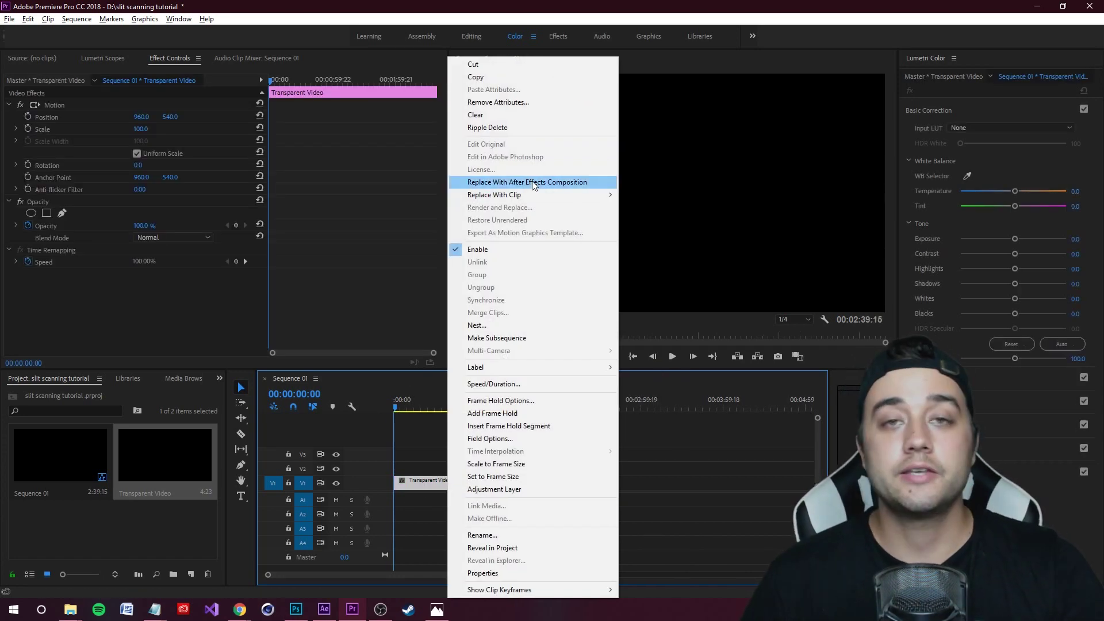
{"action": "left_click", "coordinate": [633, 182]}
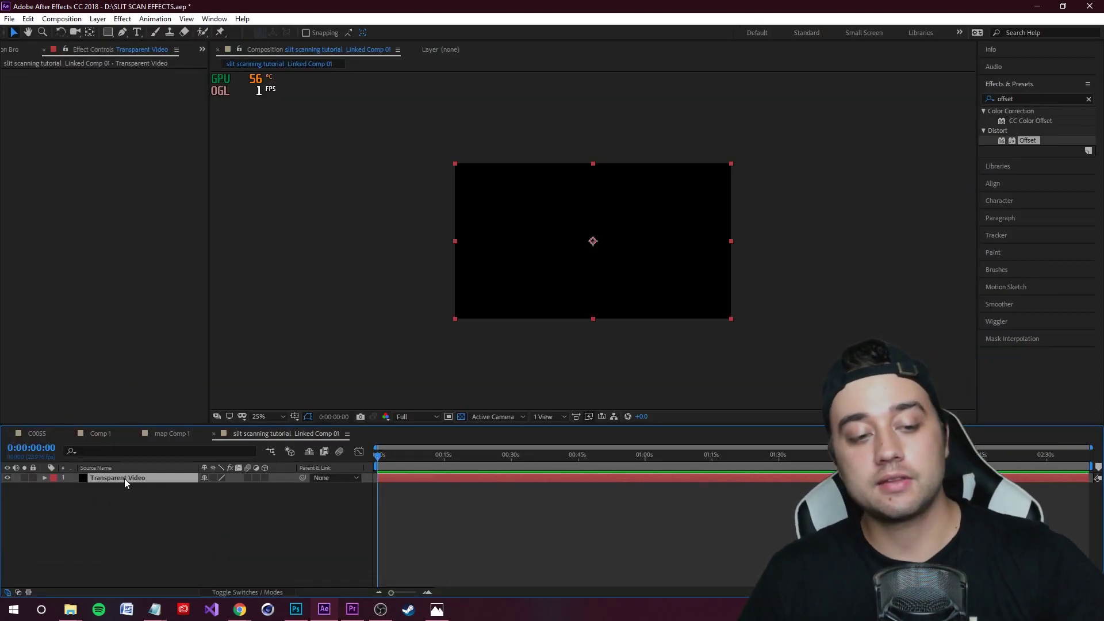
{"action": "key", "text": "Delete"}
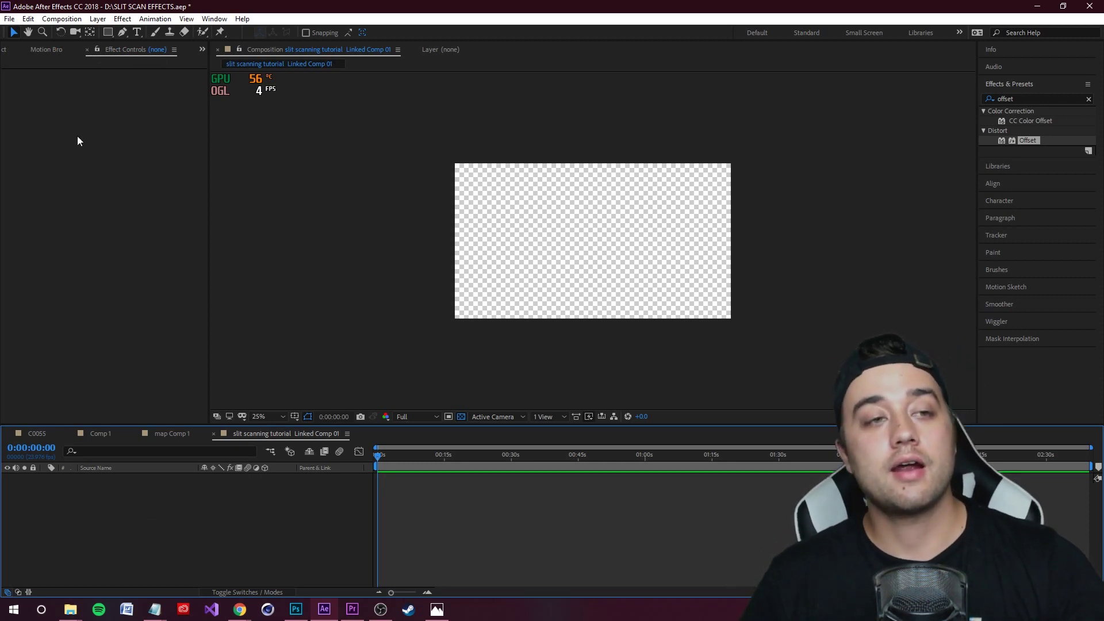
Step: Add the C0055.MP4 footage to the linked composition and scrub through it to about 5:13
{"action": "key", "text": "ctrl+0"}
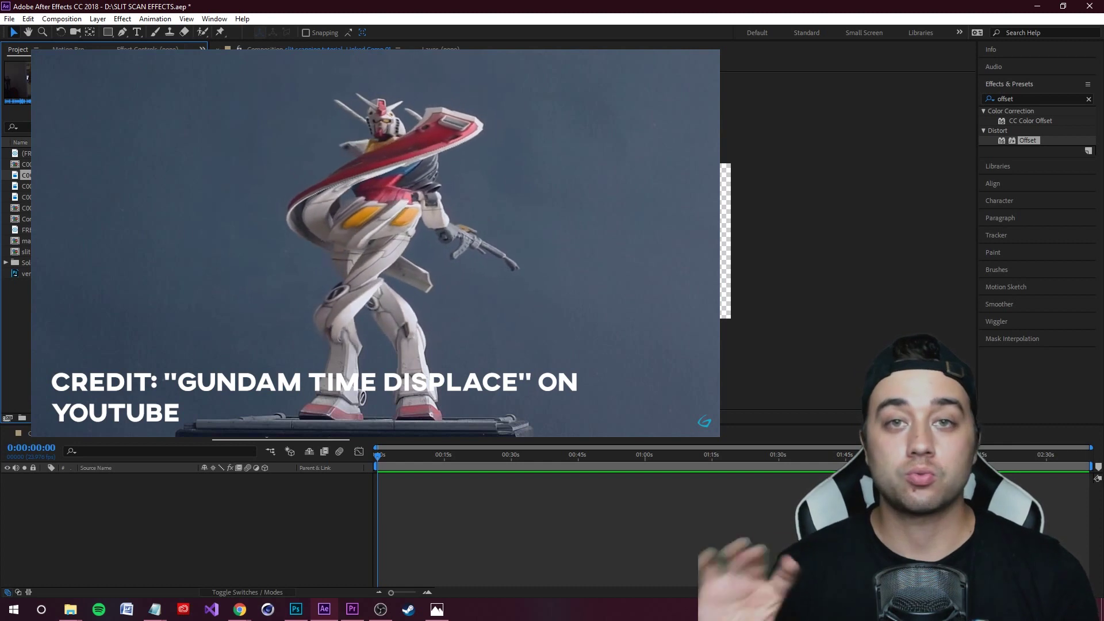
{"action": "left_click_drag", "start_coordinate": [38, 196], "coordinate": [589, 478]}
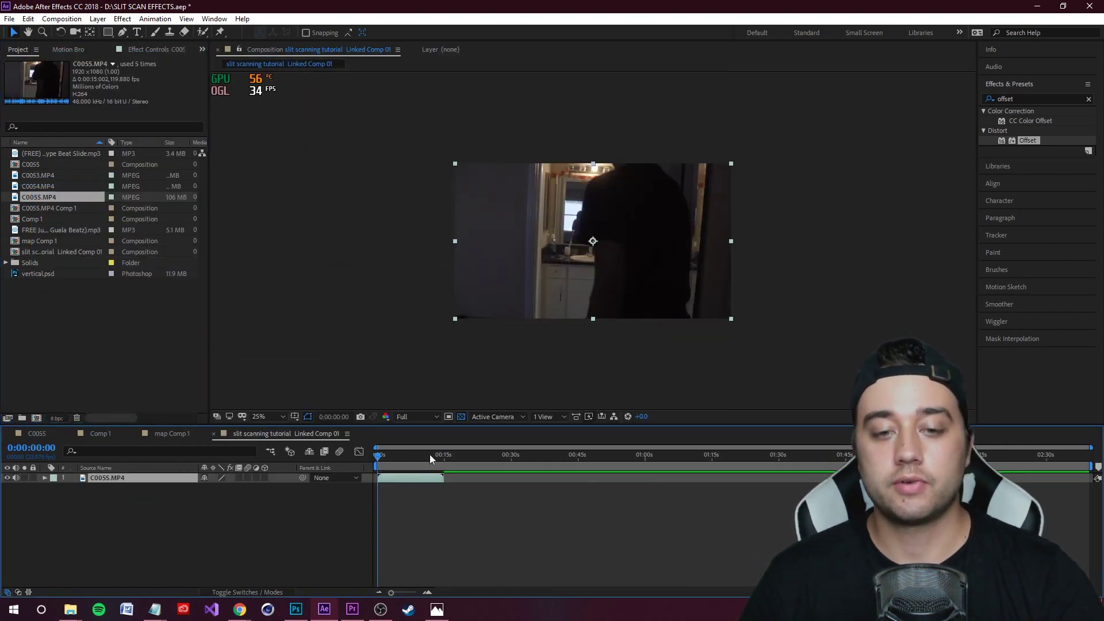
{"action": "left_click_drag", "start_coordinate": [384, 456], "coordinate": [402, 455]}
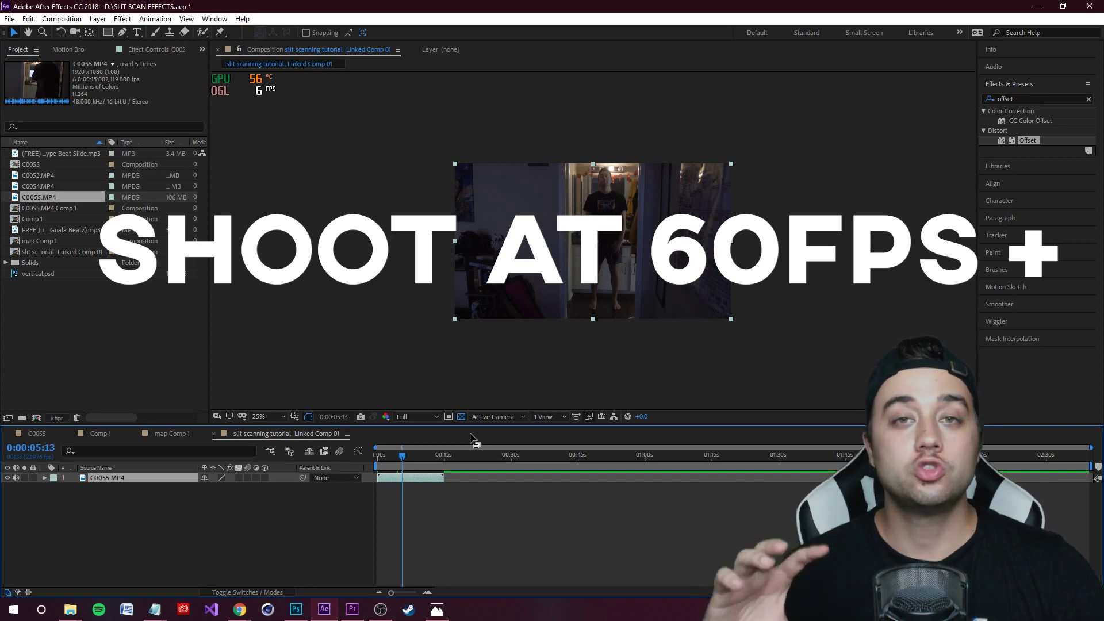
Step: Slow down the C0055.MP4 layer with Time Stretch, using a stretch factor of 200
{"action": "right_click", "coordinate": [123, 477]}
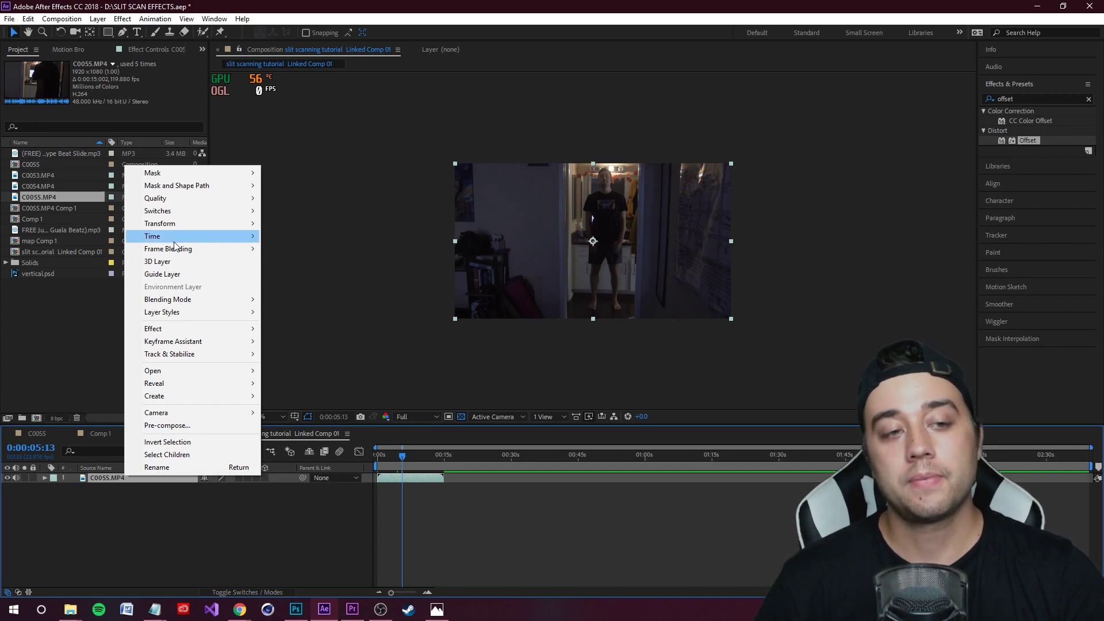
{"action": "mouse_move", "coordinate": [176, 239]}
{"action": "left_click", "coordinate": [310, 262]}
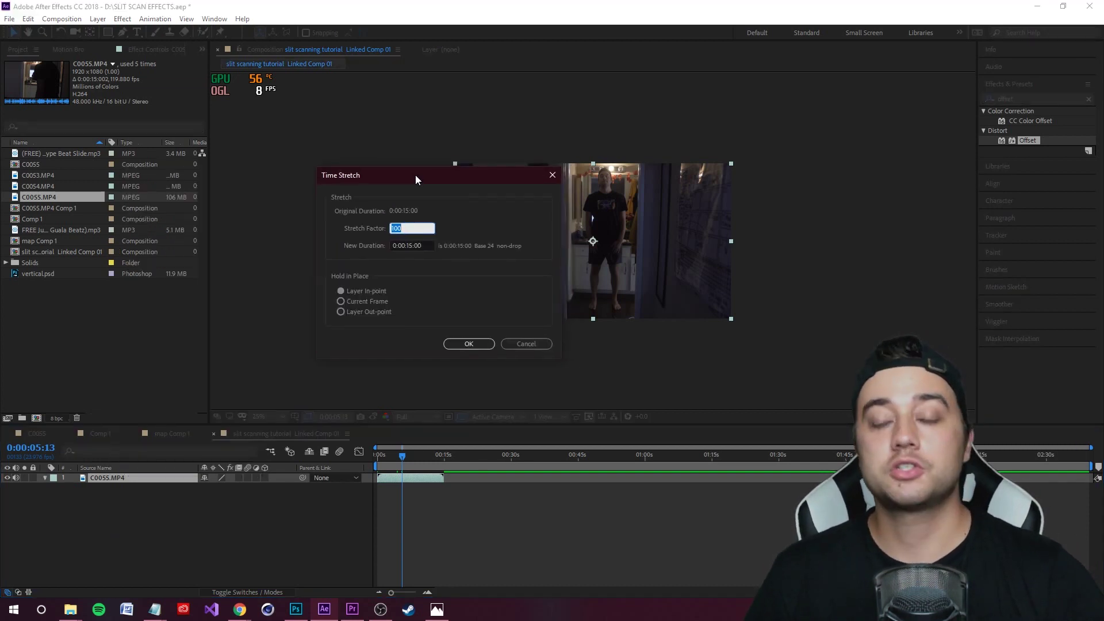
{"action": "type", "text": "200"}
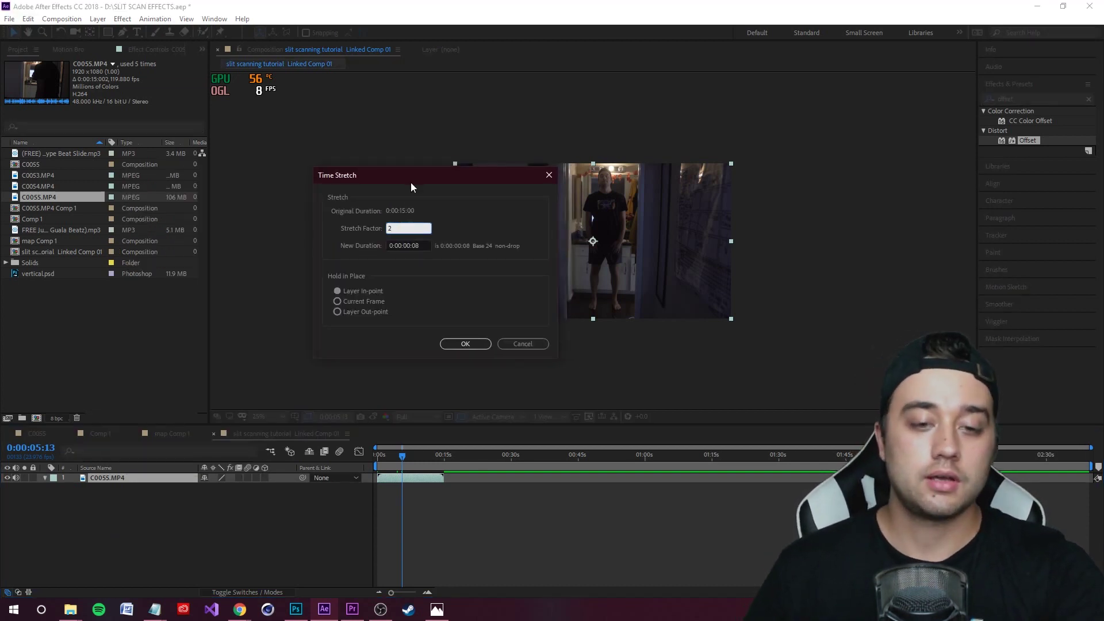
{"action": "left_click", "coordinate": [465, 344]}
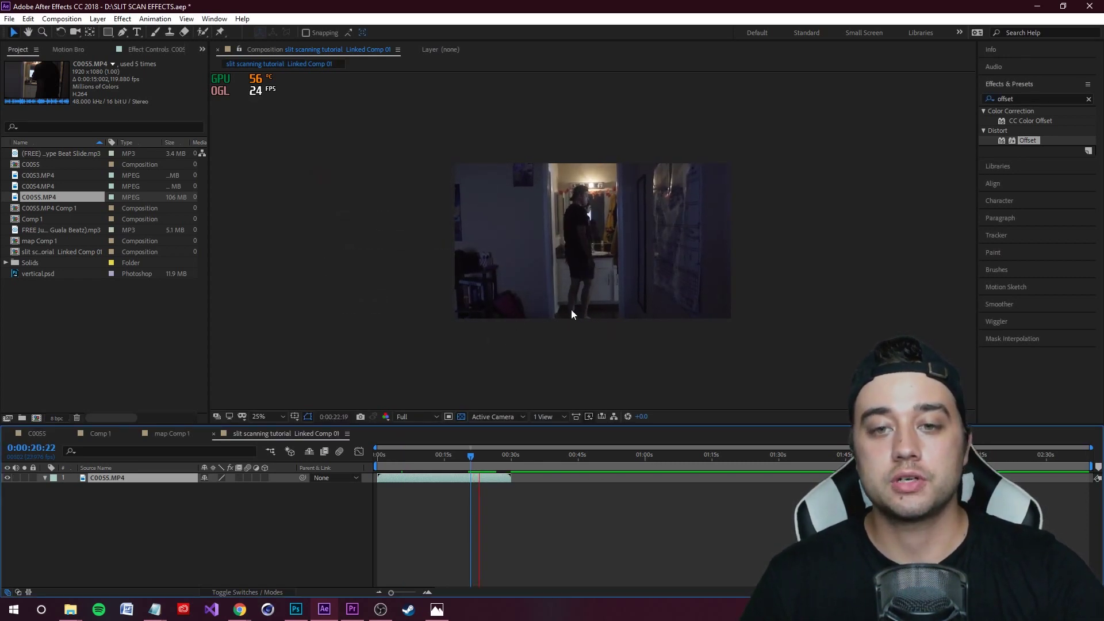
{"action": "left_click", "coordinate": [138, 478]}
{"action": "right_click", "coordinate": [123, 476]}
{"action": "mouse_move", "coordinate": [199, 237]}
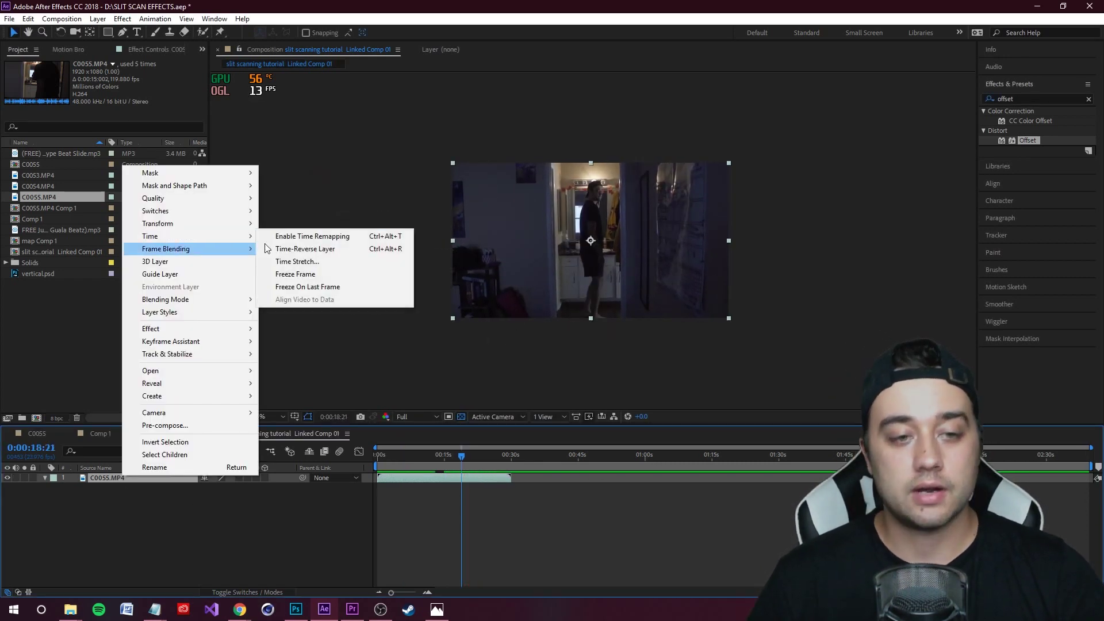
{"action": "left_click", "coordinate": [277, 520]}
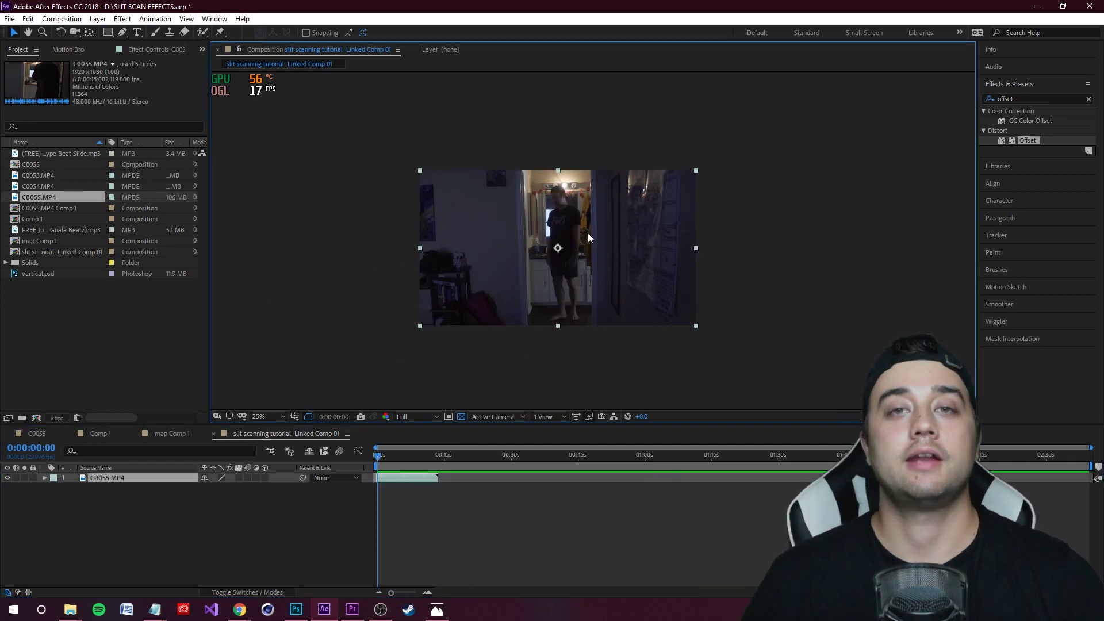
Step: Apply the Time Displacement effect to the C0055.MP4 layer
{"action": "left_click", "coordinate": [178, 476]}
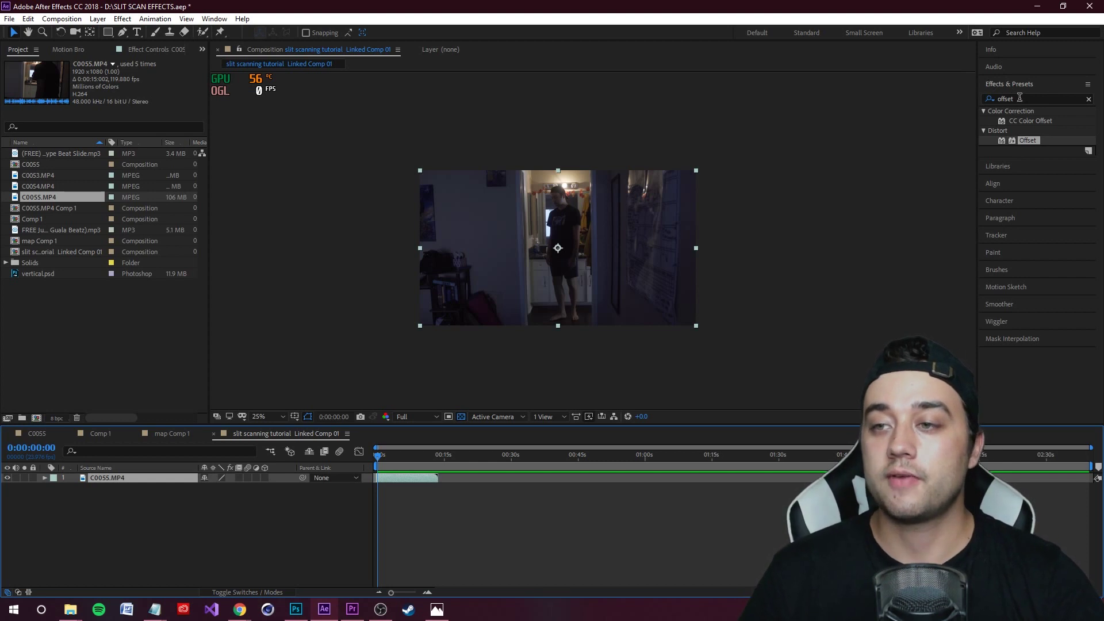
{"action": "left_click", "coordinate": [1018, 98]}
{"action": "left_click", "coordinate": [204, 510]}
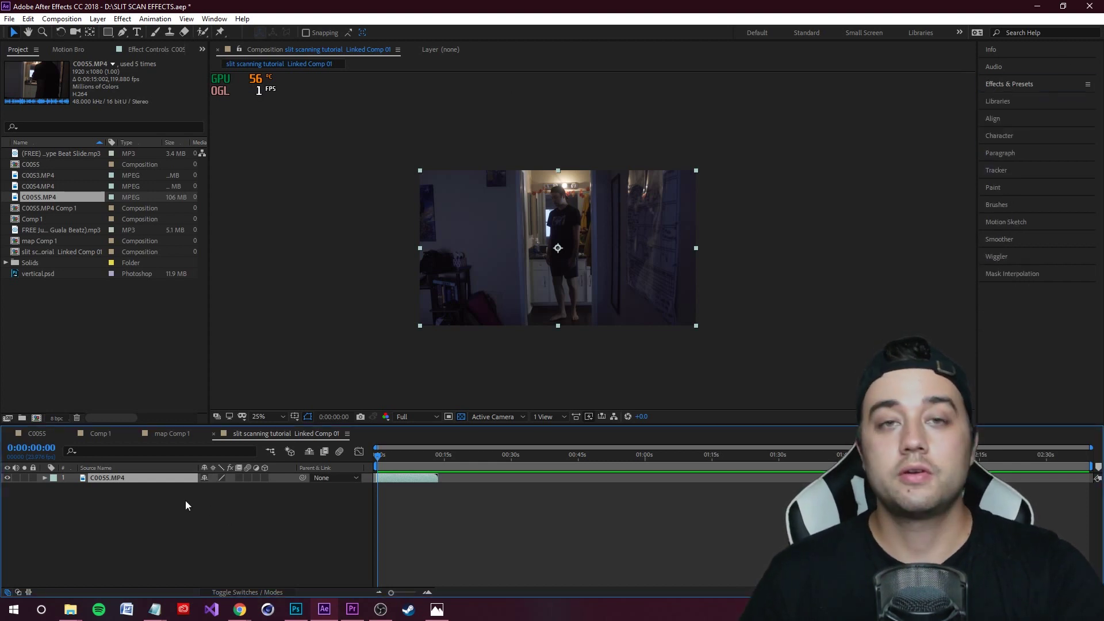
{"action": "left_click", "coordinate": [122, 19]}
{"action": "mouse_move", "coordinate": [206, 446]}
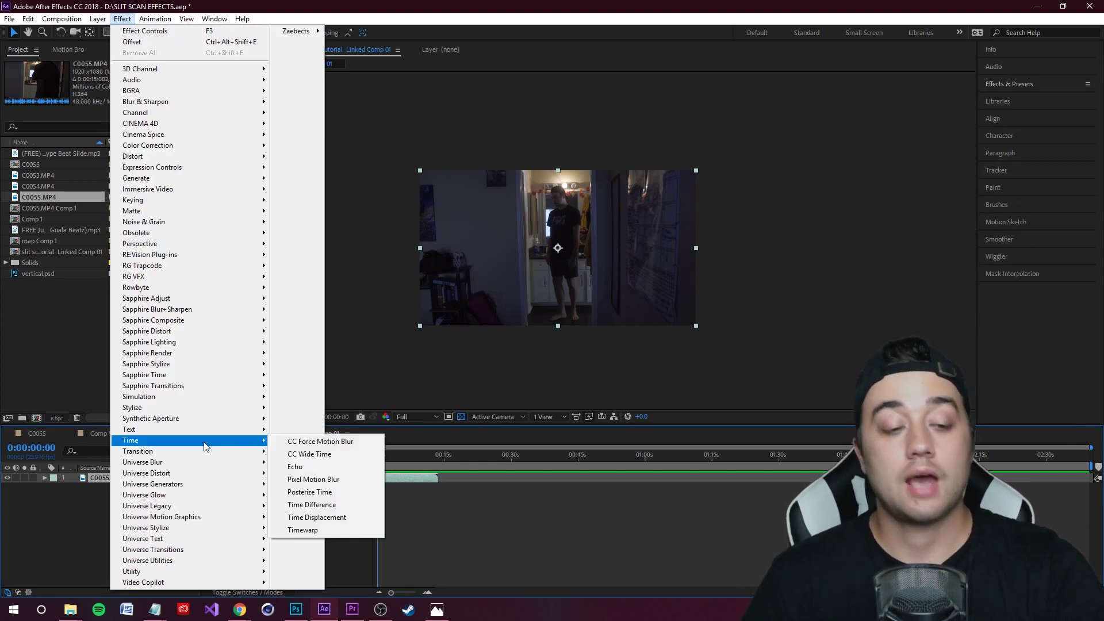
{"action": "left_click", "coordinate": [325, 517]}
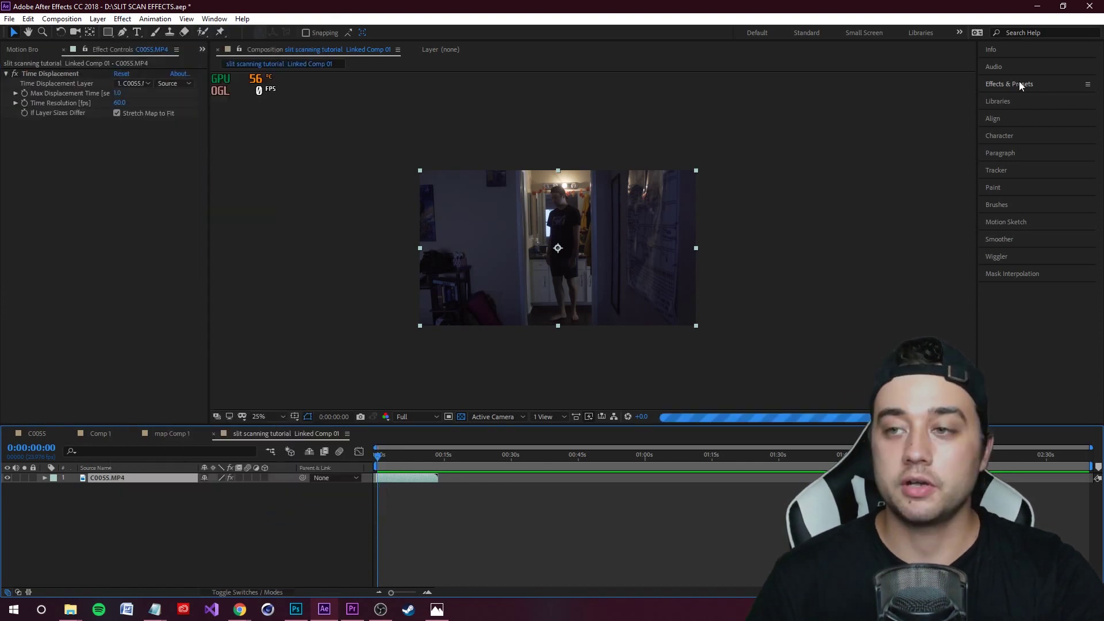
Step: Examine up close how the Time Displacement effect distorts the standing figure in the C0055.MP4 footage
{"action": "left_click", "coordinate": [1011, 83]}
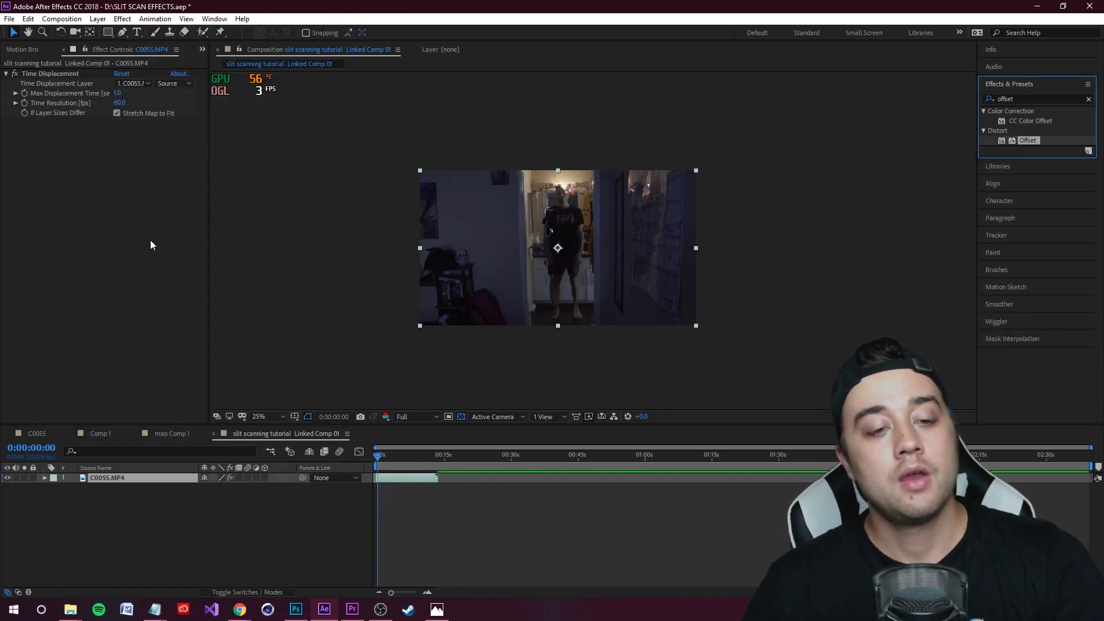
{"action": "left_click", "coordinate": [32, 73]}
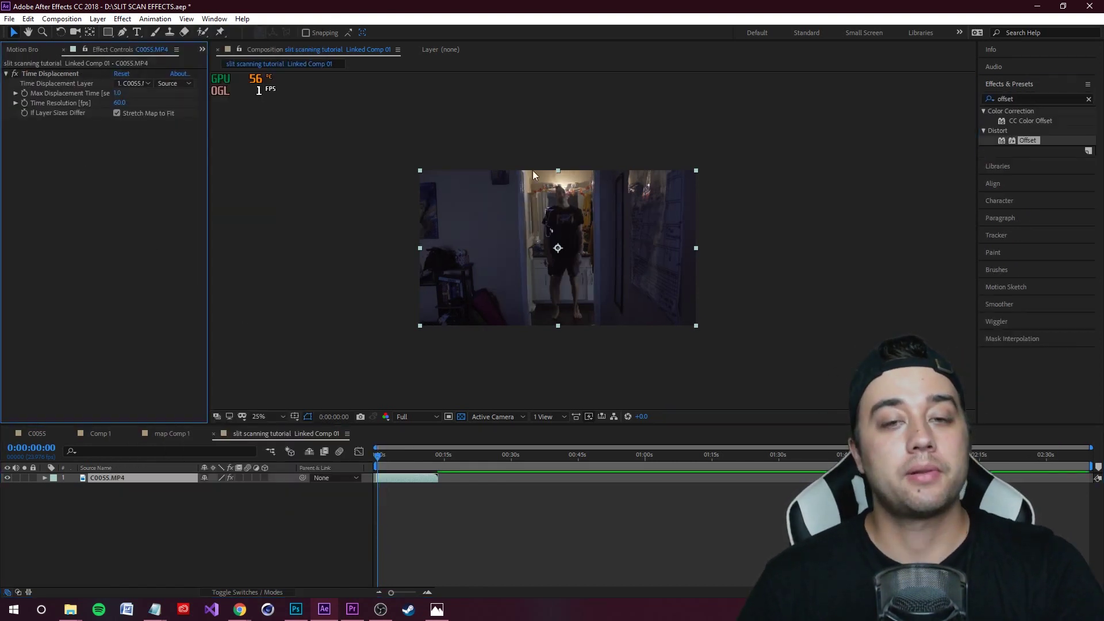
{"action": "key", "text": "h"}
{"action": "key", "text": "period"}
{"action": "key", "text": "period"}
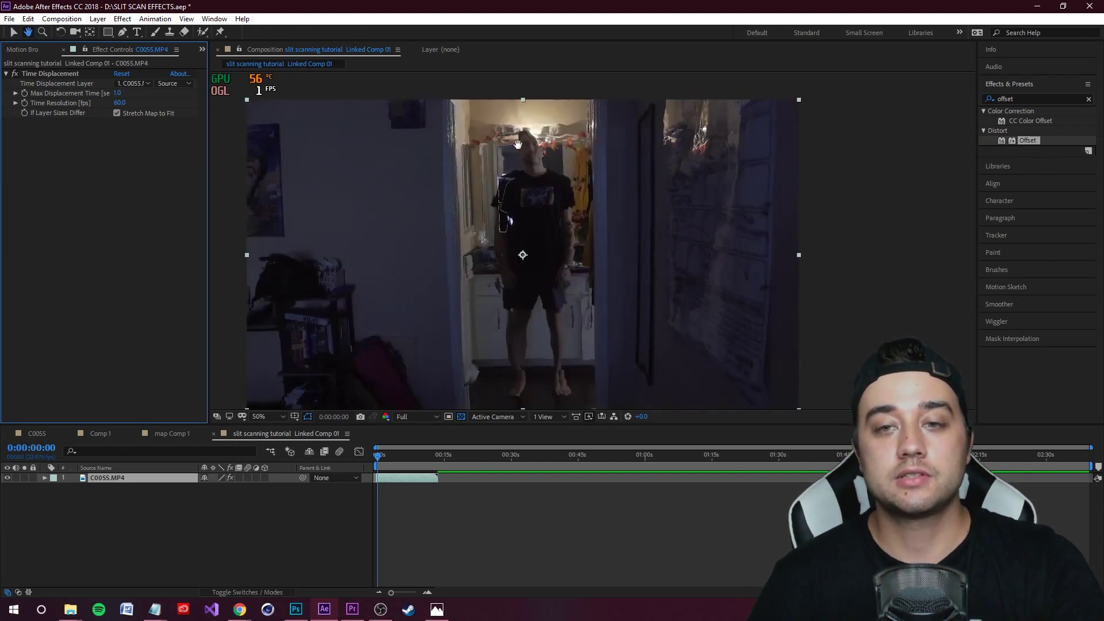
{"action": "key", "text": "comma"}
{"action": "key", "text": "period"}
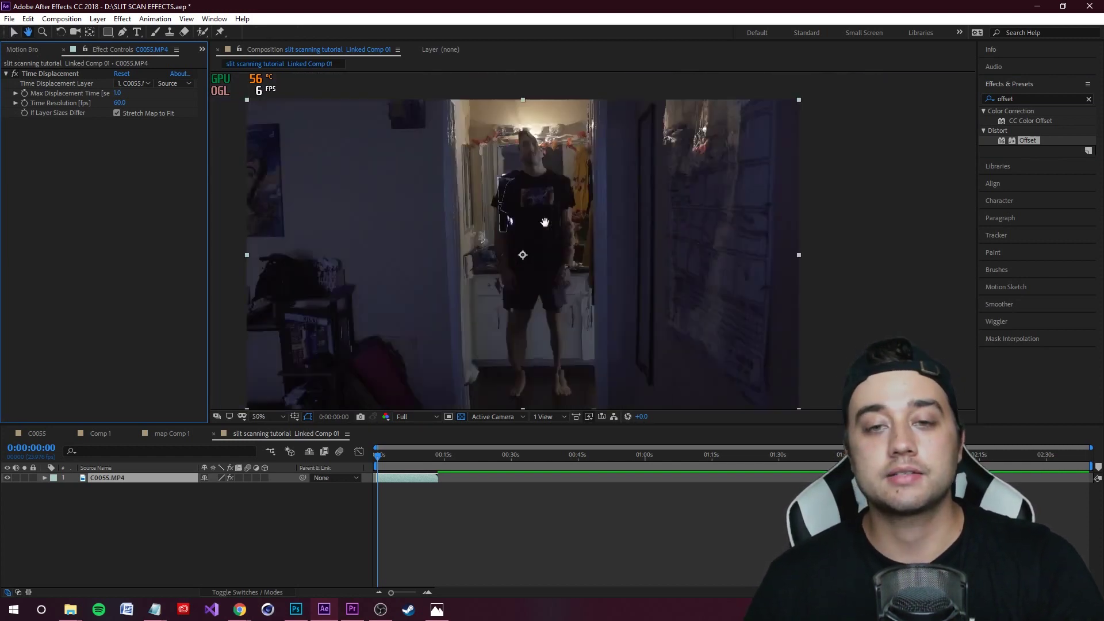
{"action": "key", "text": "period"}
{"action": "key", "text": "comma"}
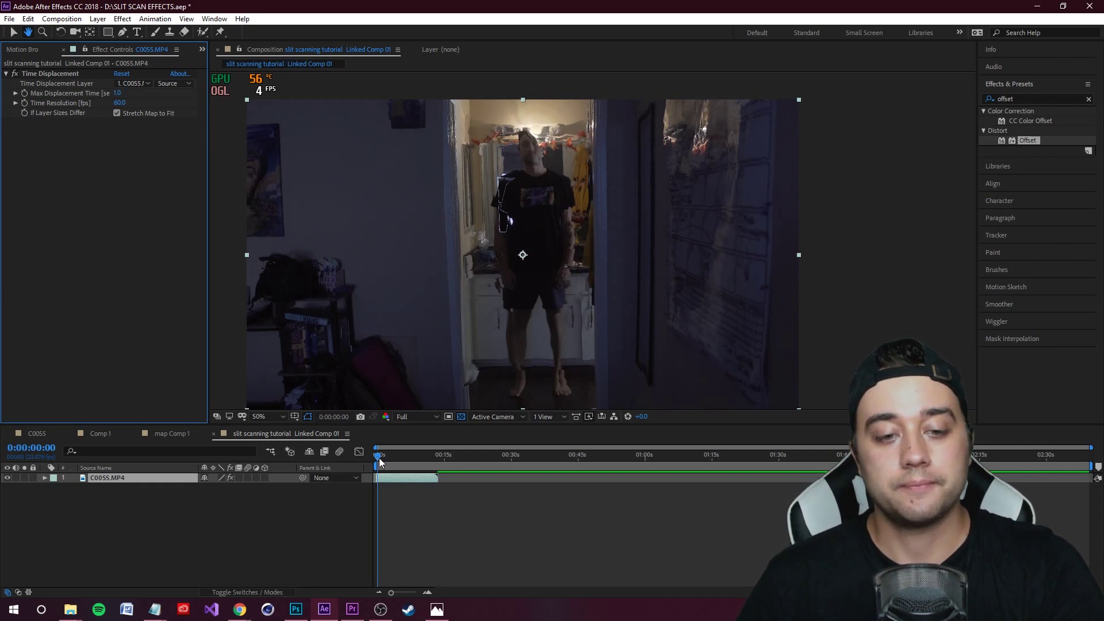
{"action": "left_click", "coordinate": [348, 458]}
{"action": "key", "text": "v"}
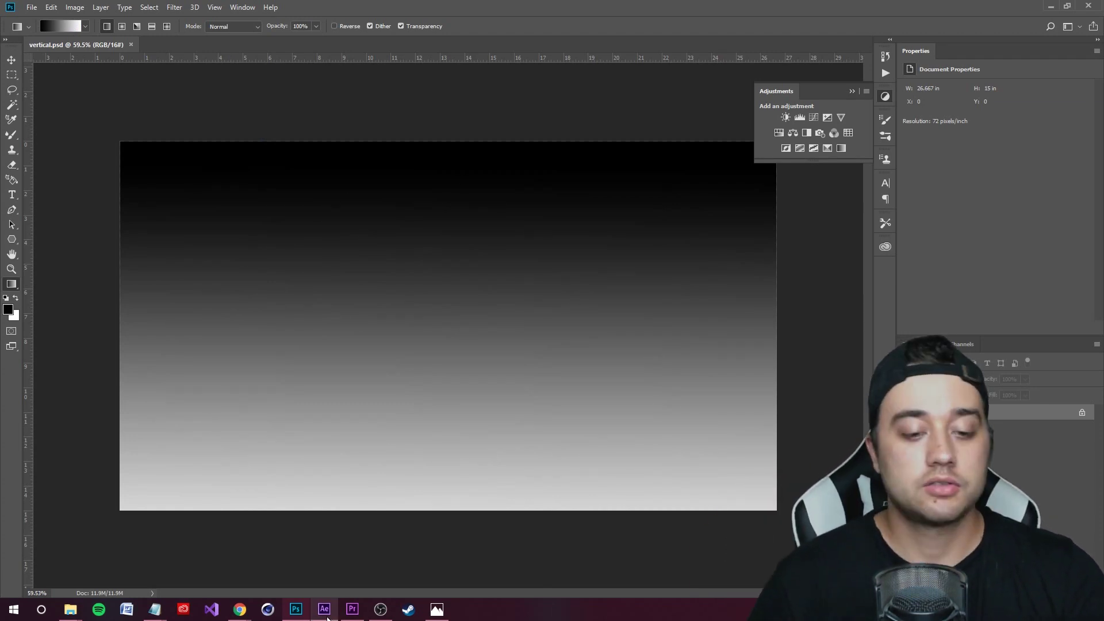
Step: Switch from the Photoshop gradient document to the linked composition in After Effects
{"action": "left_click", "coordinate": [353, 610]}
{"action": "left_click", "coordinate": [324, 610]}
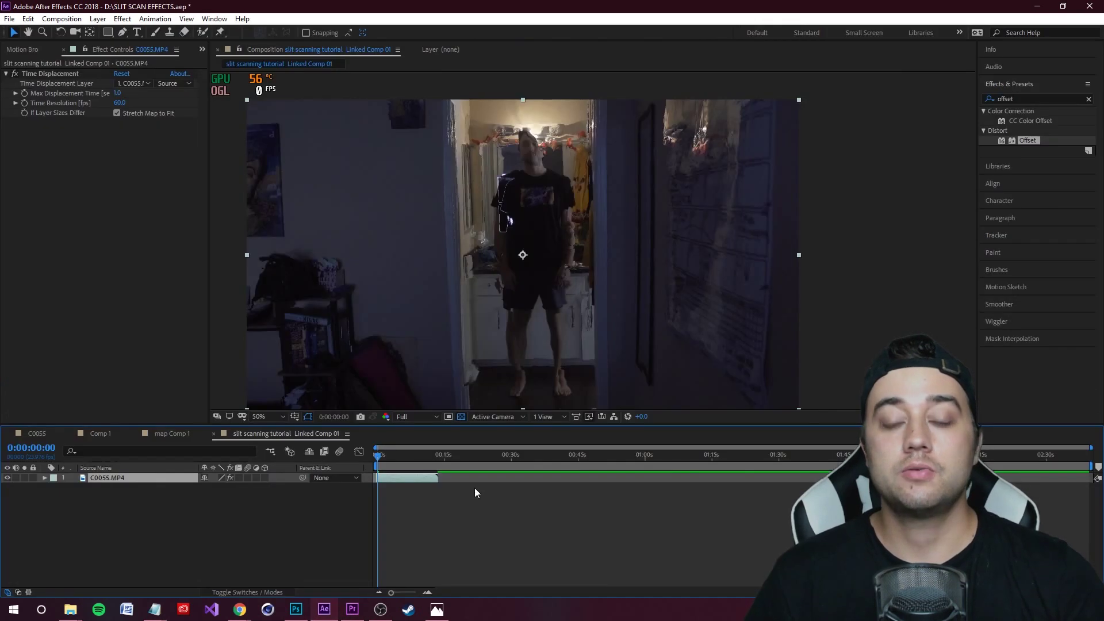
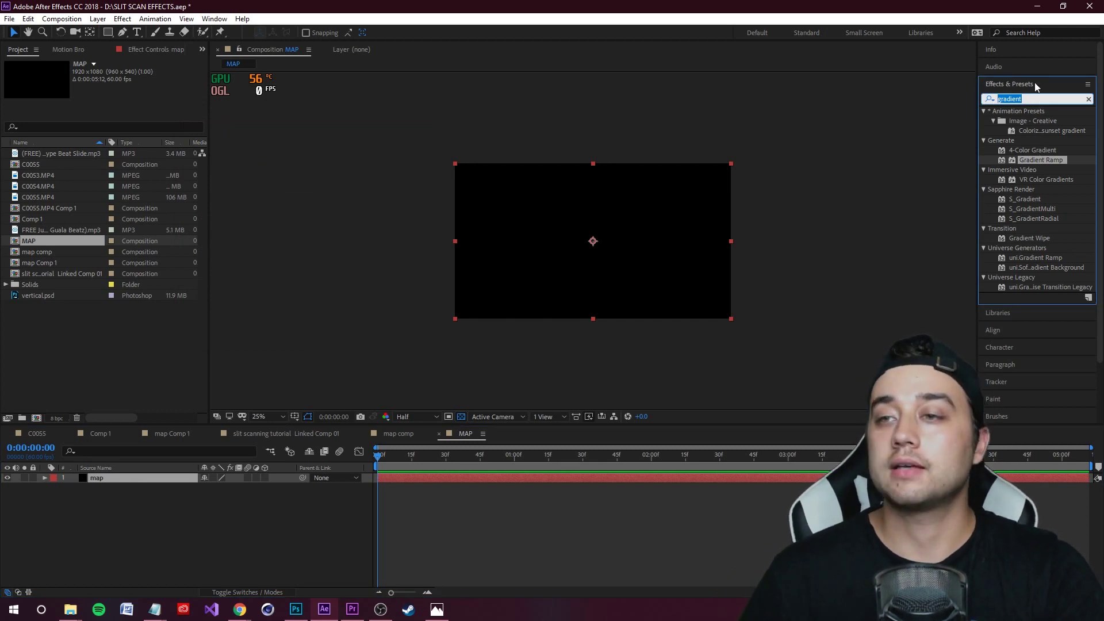
Step: Search the effects for "gradient" and apply Gradient Ramp to the map solid in the MAP composition
{"action": "left_click", "coordinate": [1016, 97]}
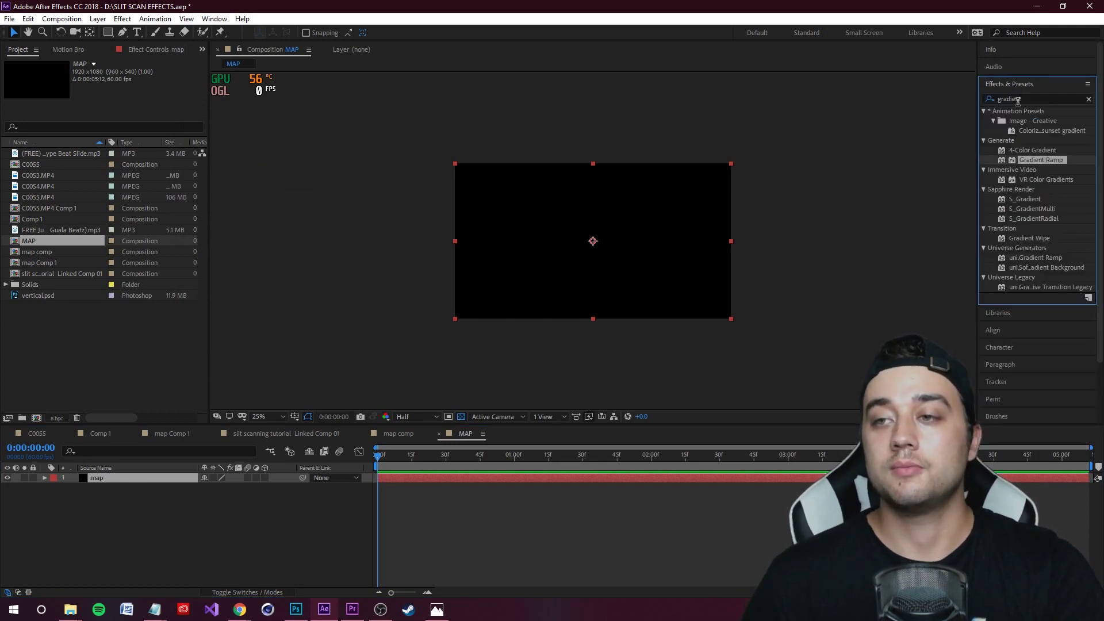
{"action": "double_click", "coordinate": [1048, 99]}
{"action": "type", "text": "gradient"}
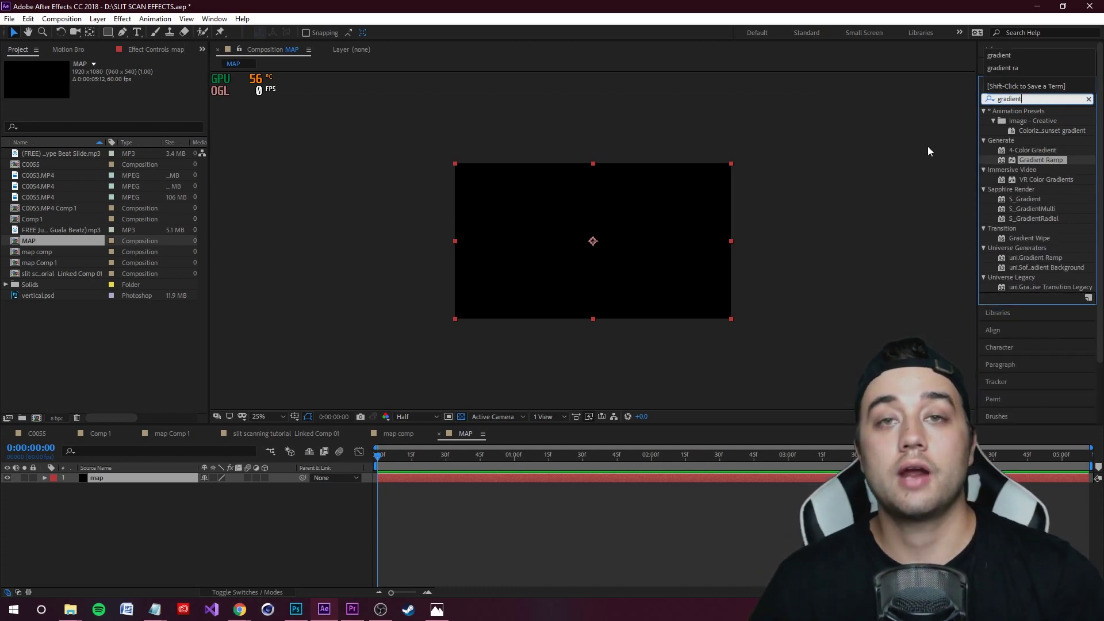
{"action": "left_click_drag", "start_coordinate": [1041, 165], "coordinate": [133, 481]}
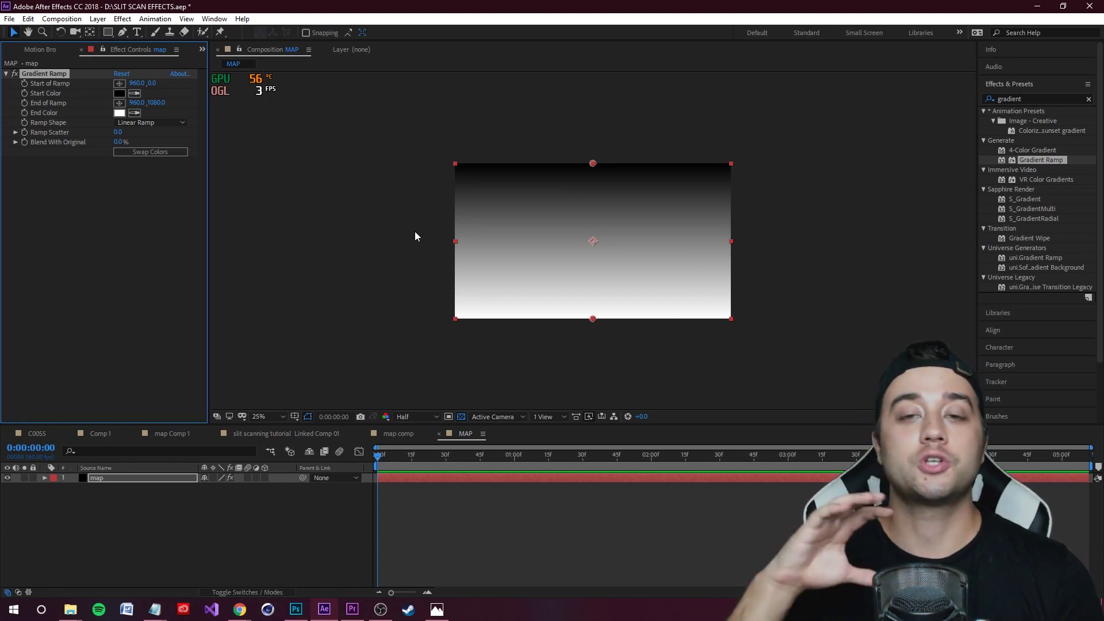
Step: Move the Gradient Ramp's start point down to about 964, 306 so black fills more of the upper area
{"action": "key", "text": "period"}
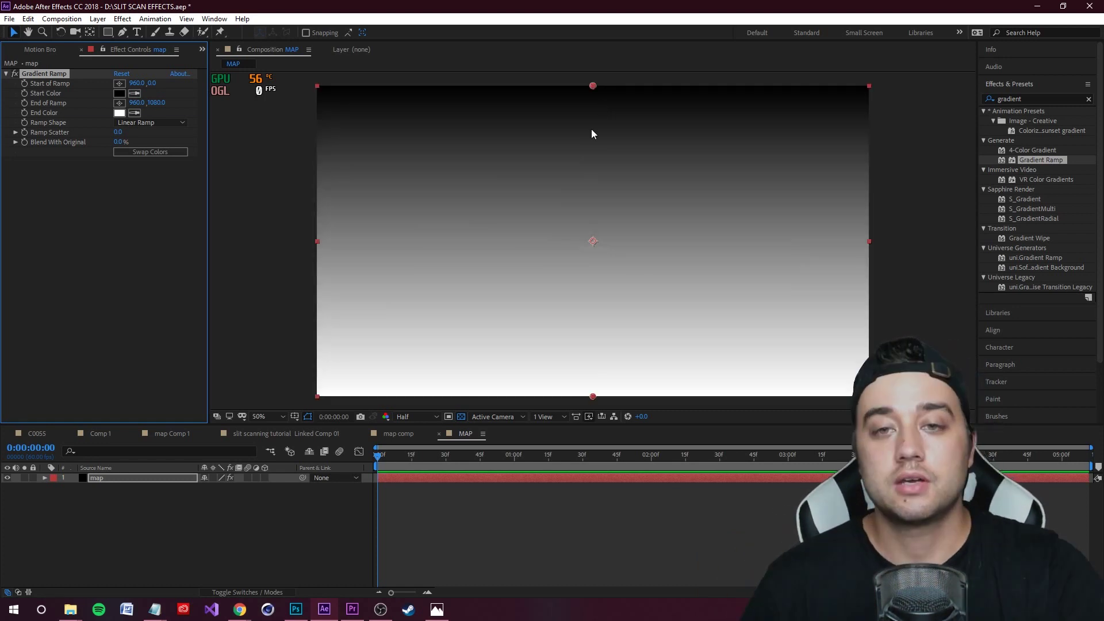
{"action": "left_click_drag", "start_coordinate": [592, 90], "coordinate": [594, 160]}
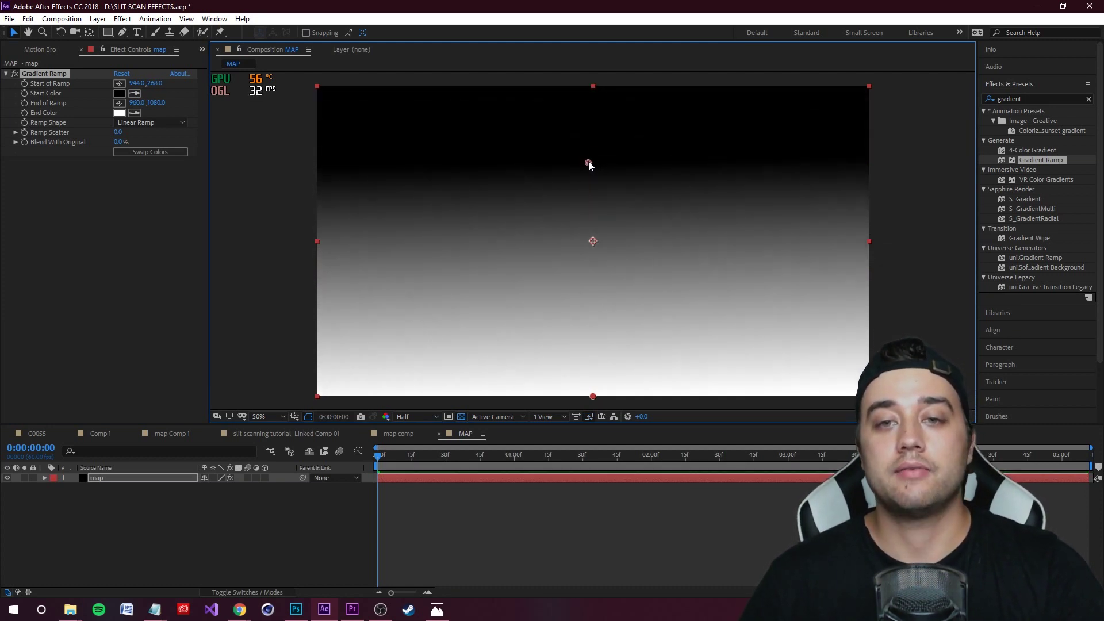
{"action": "mouse_move", "coordinate": [585, 164]}
{"action": "left_mouse_down"}
{"action": "mouse_move", "coordinate": [592, 122]}
{"action": "mouse_move", "coordinate": [596, 169]}
{"action": "left_mouse_up"}
{"action": "key", "text": "comma"}
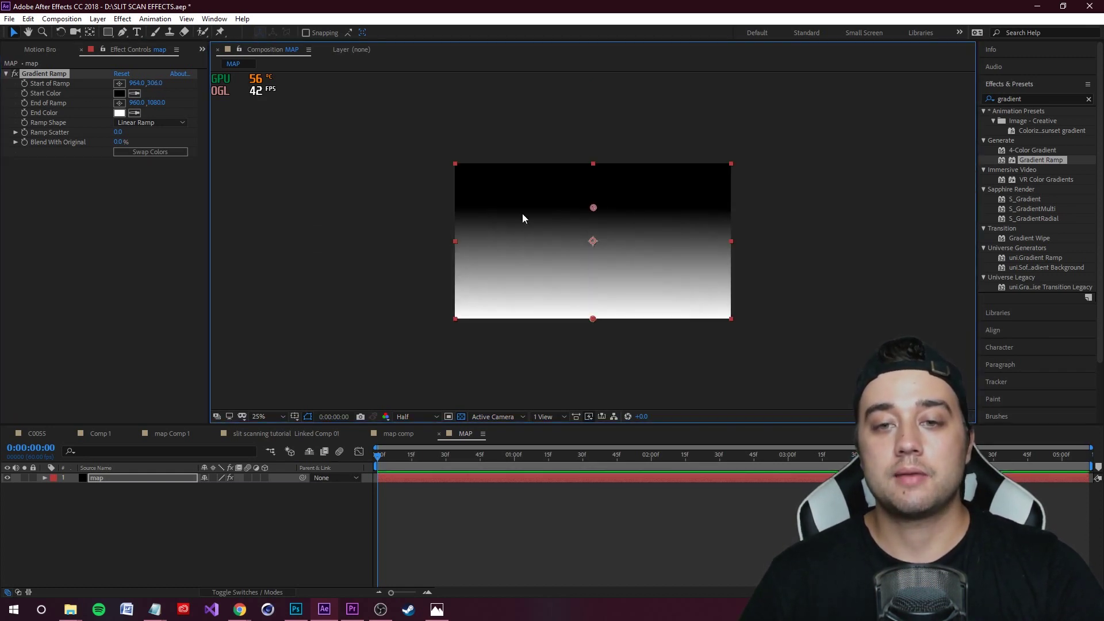
Step: Add the MAP composition beneath the C0055.MP4 layer in the slit scanning tutorial Linked Comp 01 and hide it
{"action": "left_click", "coordinate": [309, 434]}
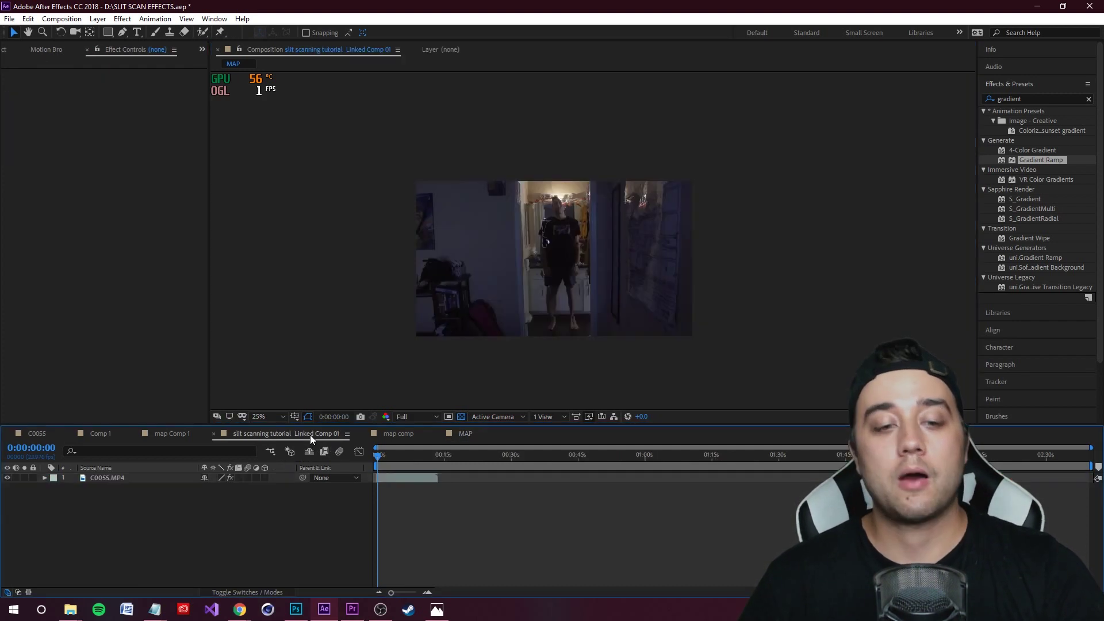
{"action": "left_click", "coordinate": [114, 480]}
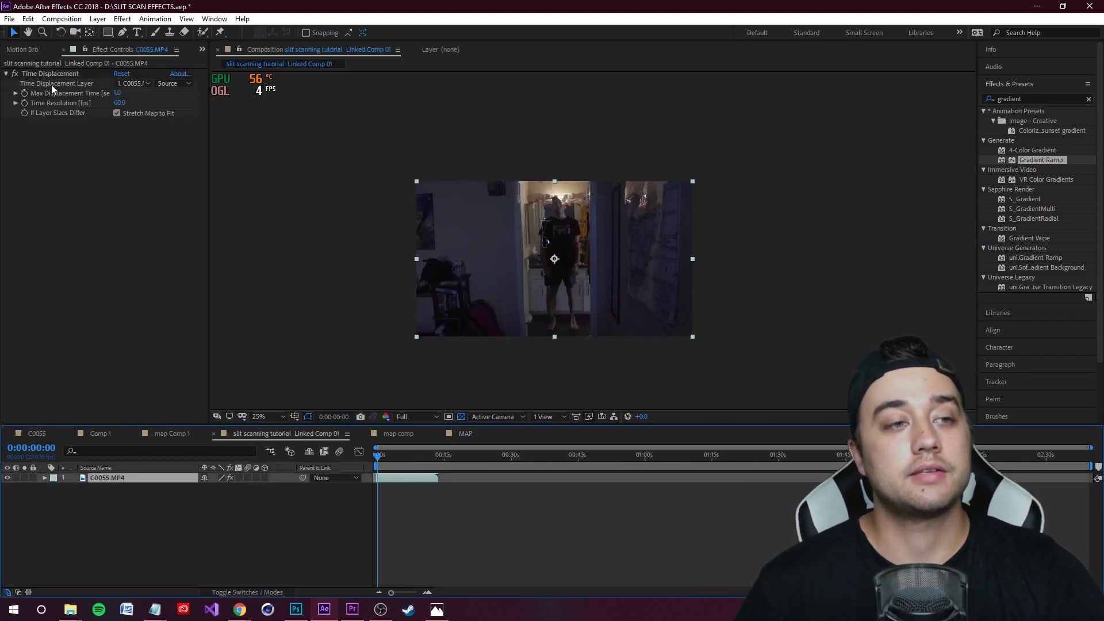
{"action": "left_click", "coordinate": [202, 49]}
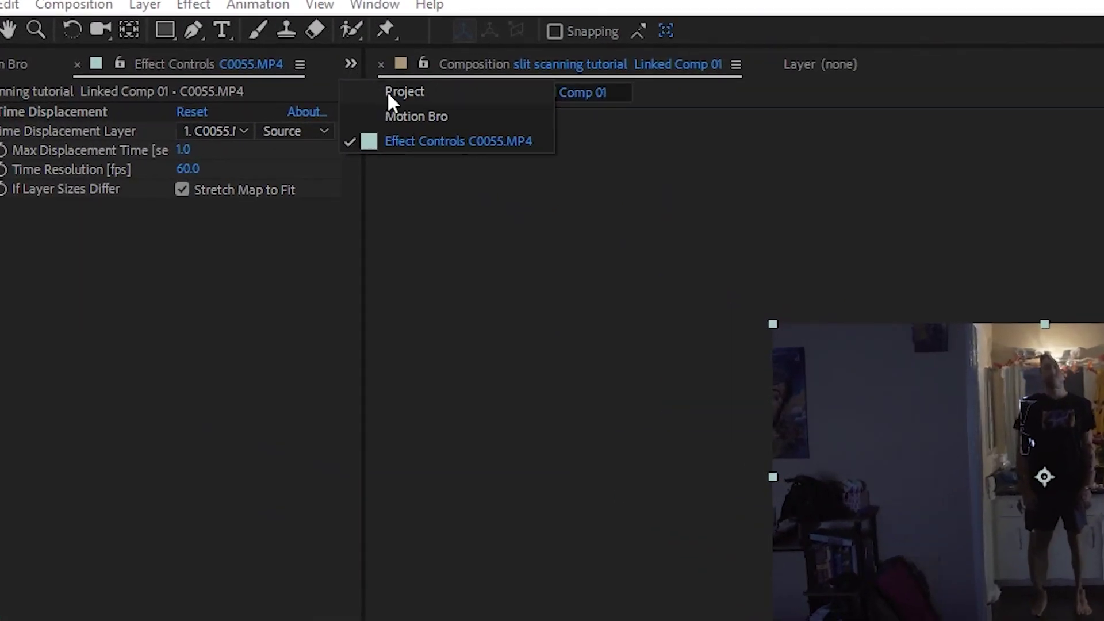
{"action": "left_click", "coordinate": [395, 93]}
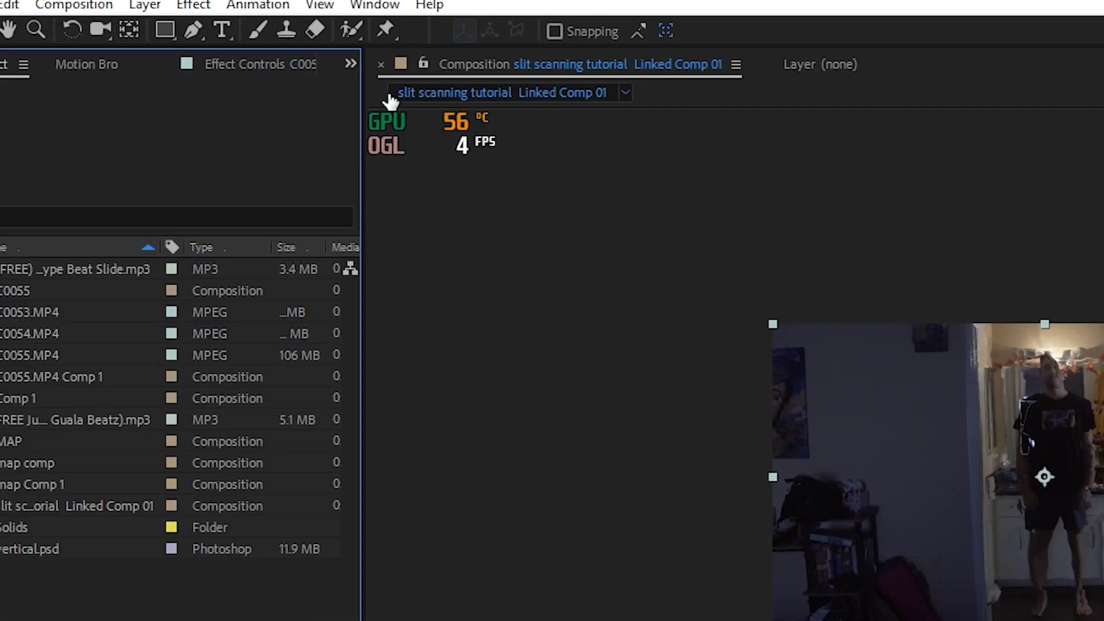
{"action": "left_click", "coordinate": [32, 418]}
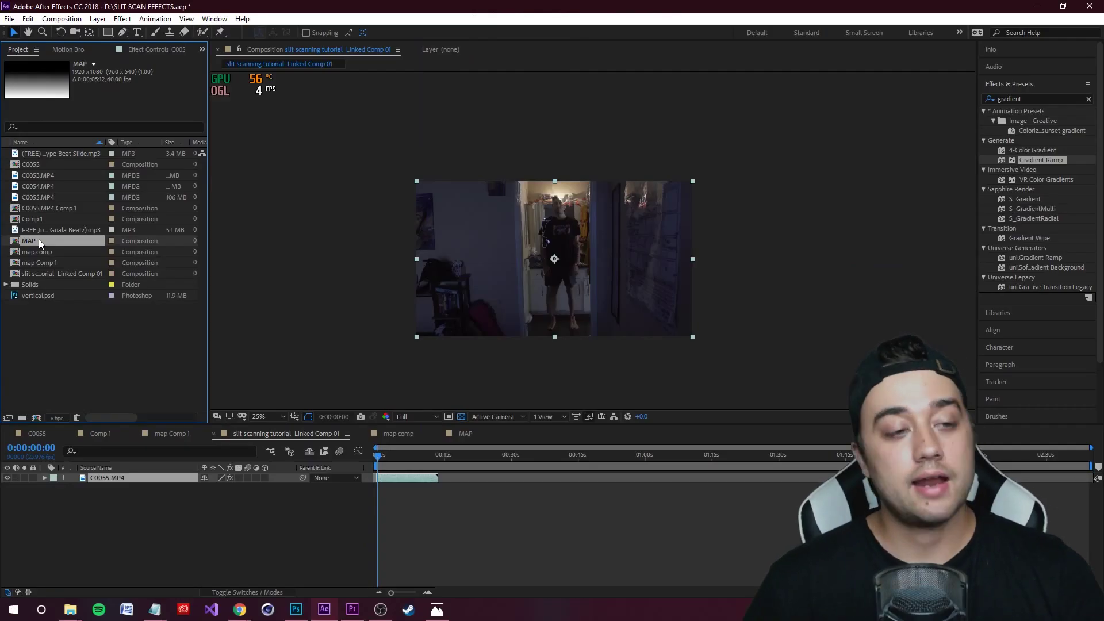
{"action": "left_click_drag", "start_coordinate": [30, 240], "coordinate": [134, 492]}
{"action": "left_click", "coordinate": [7, 487]}
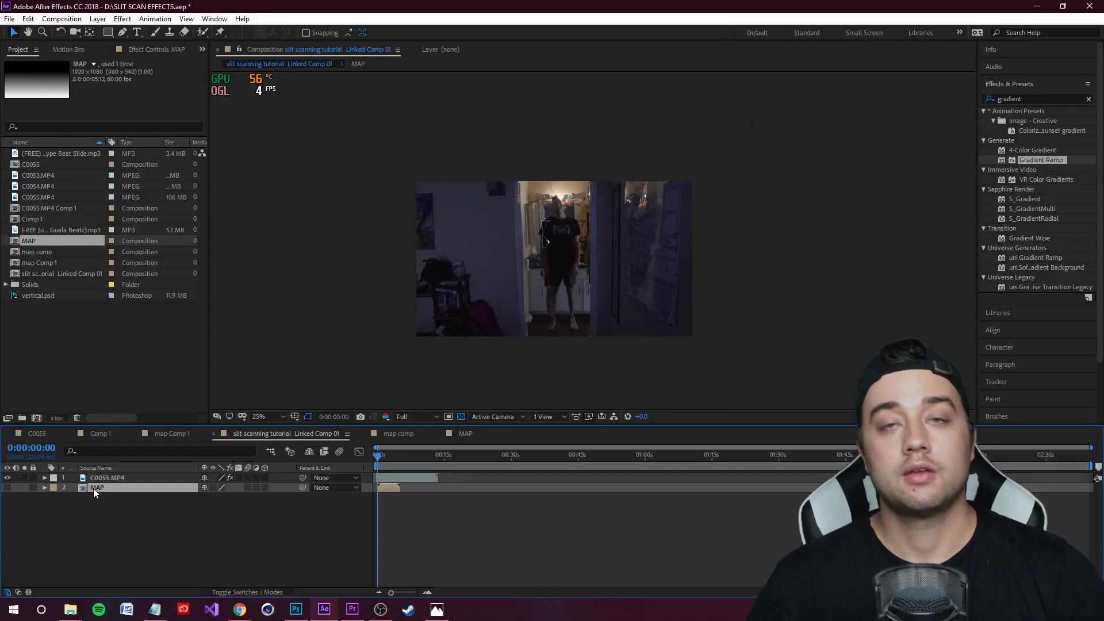
Step: Set the Time Displacement Layer of the C0055.MP4 layer's effect to 2. MAP
{"action": "left_click", "coordinate": [99, 480]}
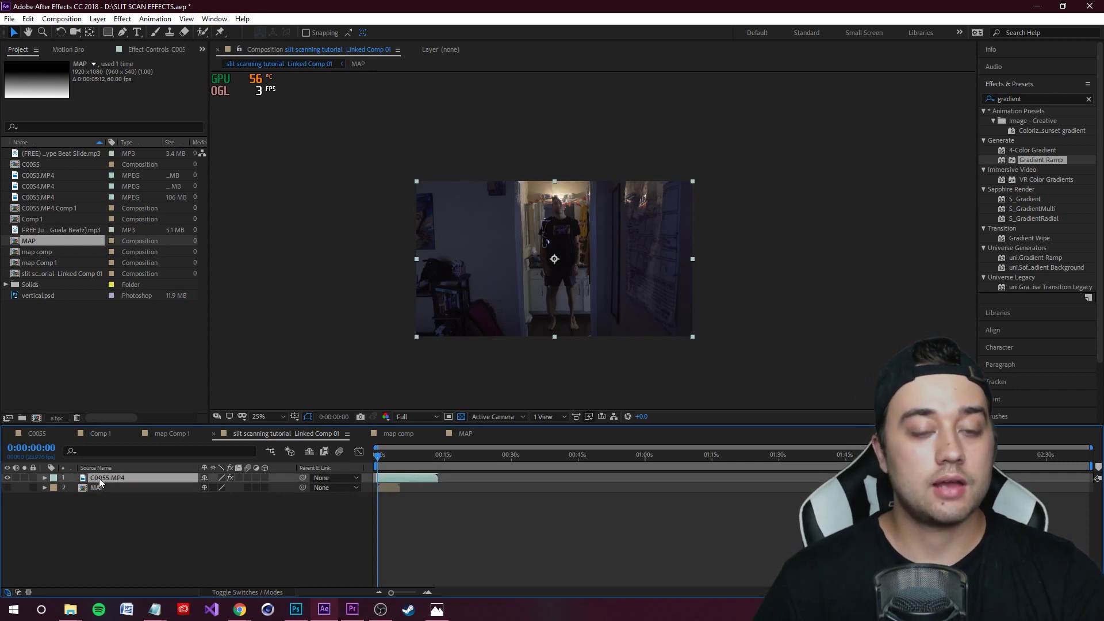
{"action": "left_click", "coordinate": [154, 51]}
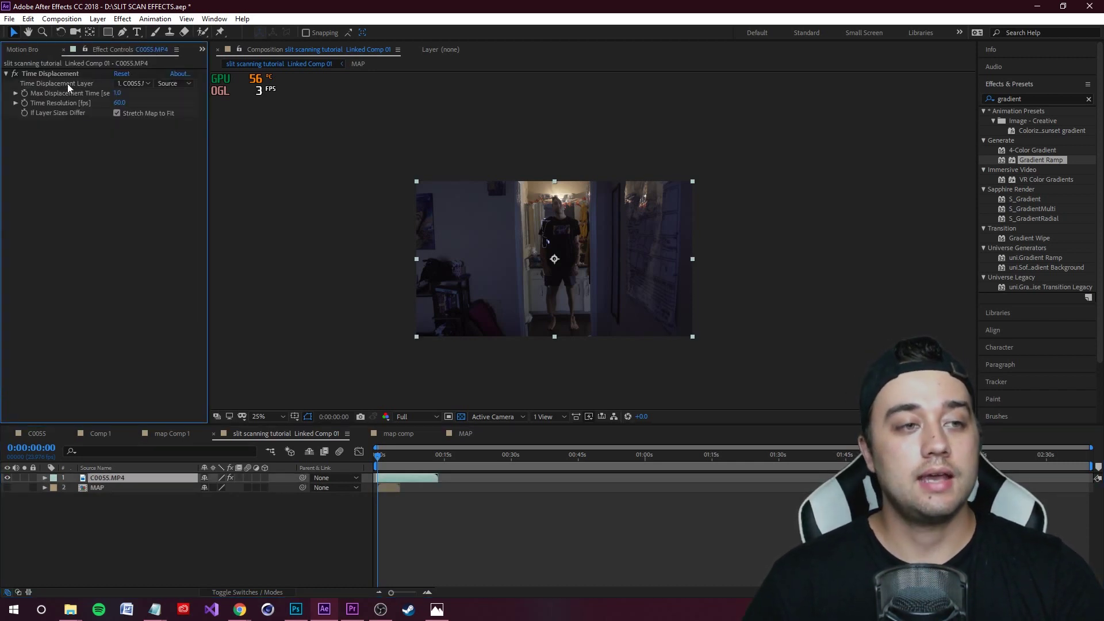
{"action": "left_click", "coordinate": [134, 84]}
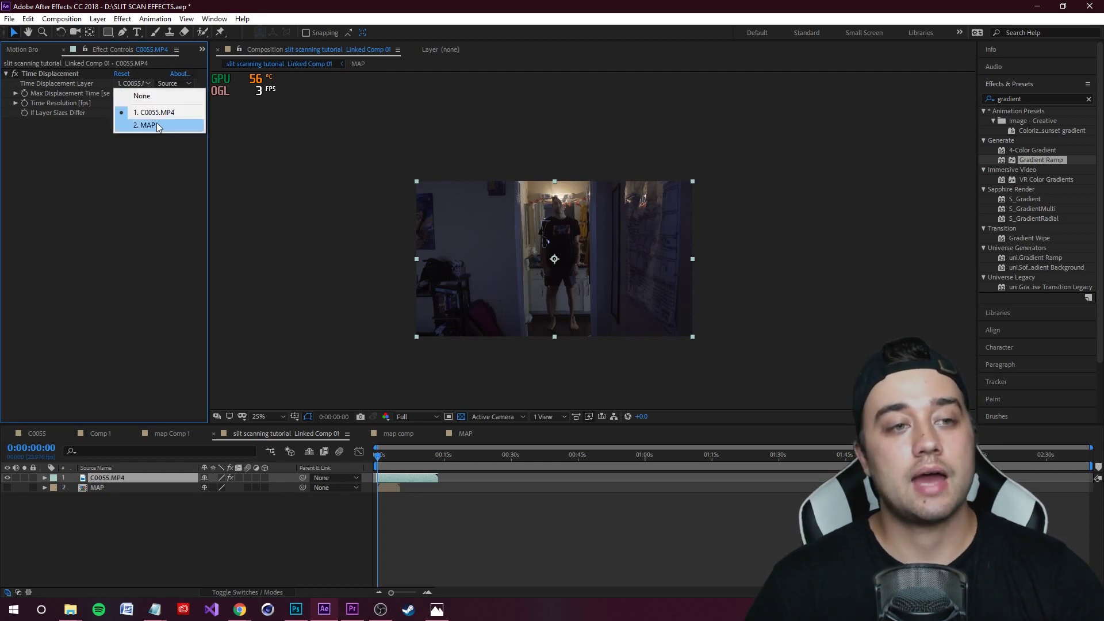
{"action": "left_click", "coordinate": [152, 123]}
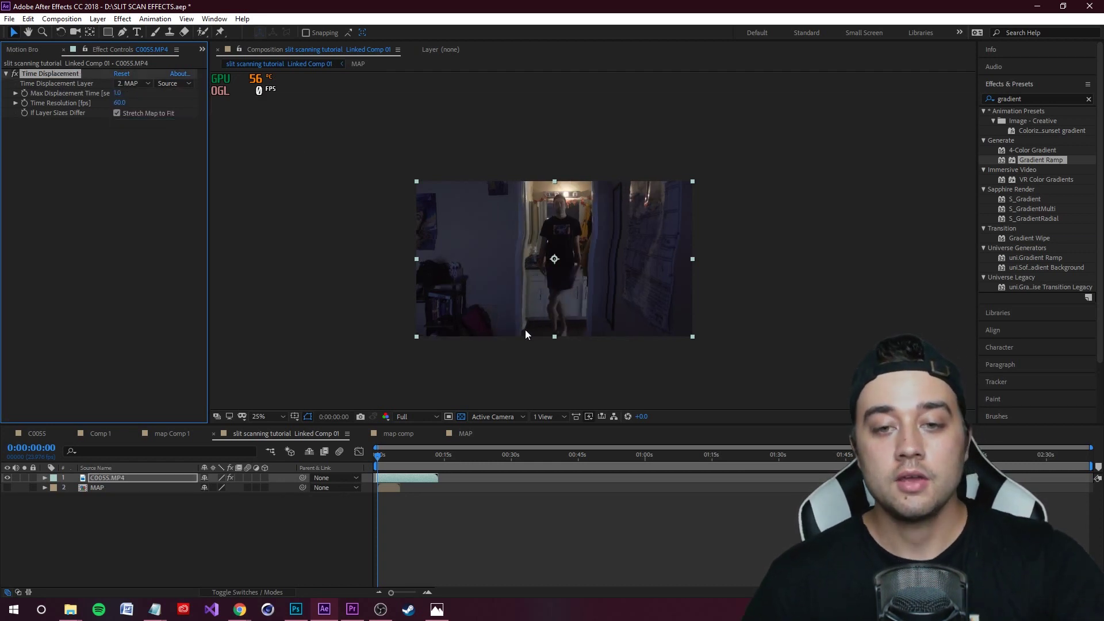
Step: Preview the start of the footage up close to examine how the linear gradient map displaces the figure
{"action": "scroll", "coordinate": [551, 319], "scroll_direction": "up", "scroll_amount": 2}
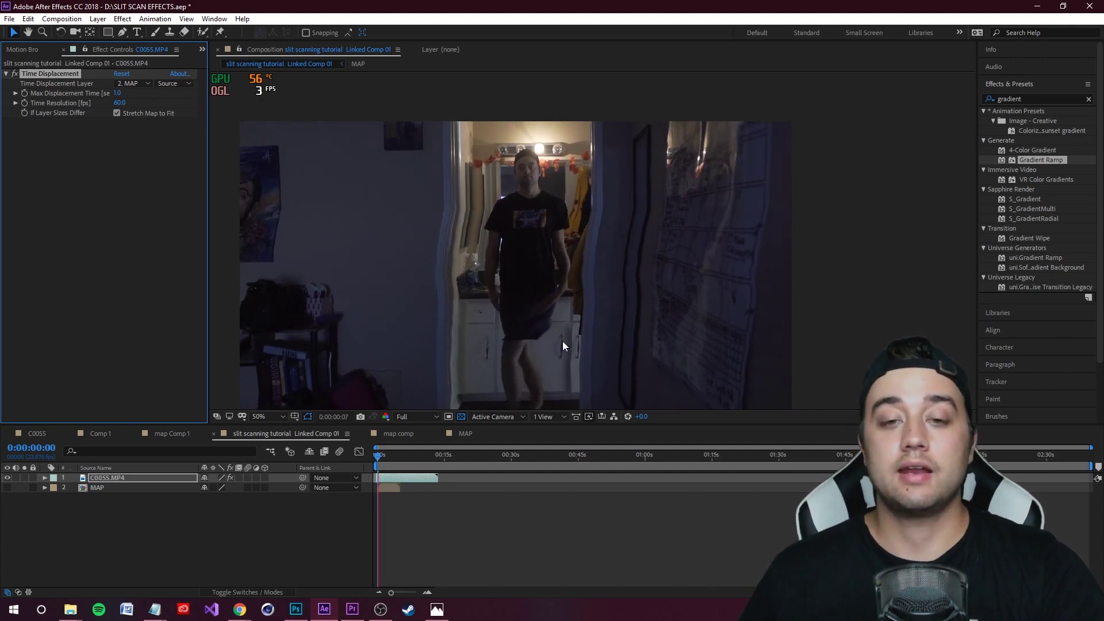
{"action": "left_click_drag", "start_coordinate": [379, 456], "coordinate": [385, 456]}
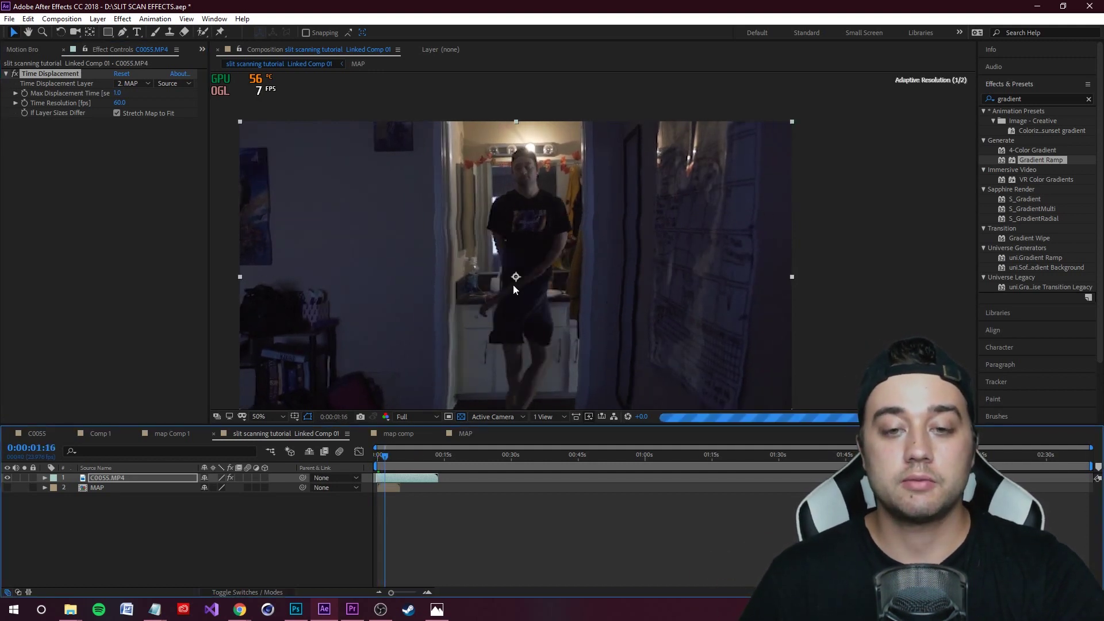
{"action": "key", "text": "space"}
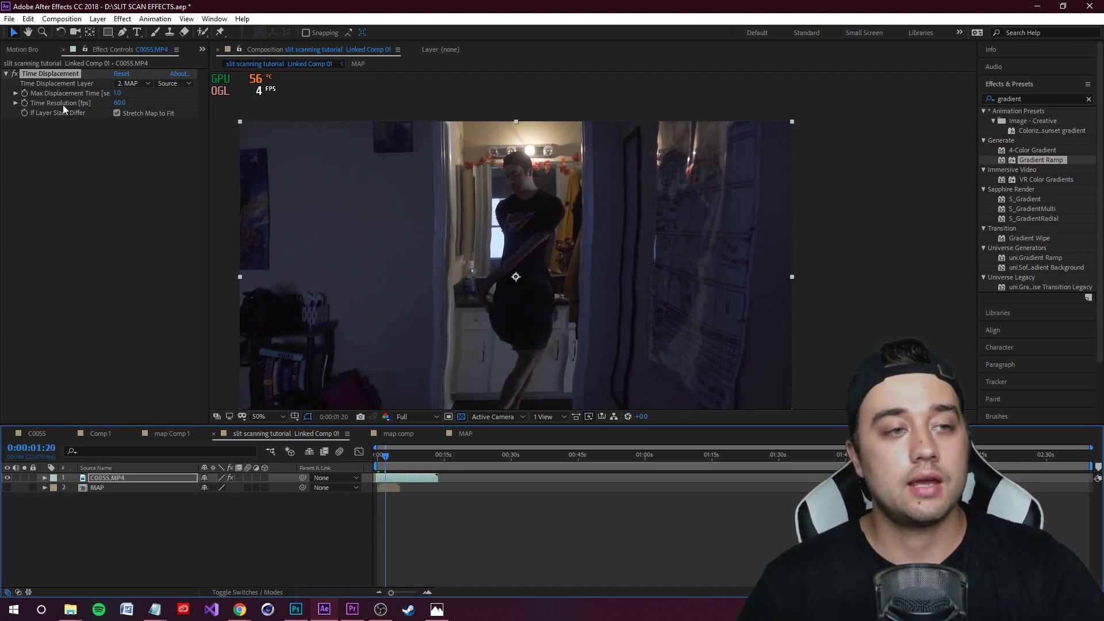
Step: Try a Max Displacement Time of 2.4 seconds on the footage, examine the distortion, and undo the change
{"action": "left_click", "coordinate": [14, 93]}
{"action": "left_click_drag", "start_coordinate": [133, 108], "coordinate": [156, 110]}
{"action": "left_click_drag", "start_coordinate": [563, 333], "coordinate": [581, 291]}
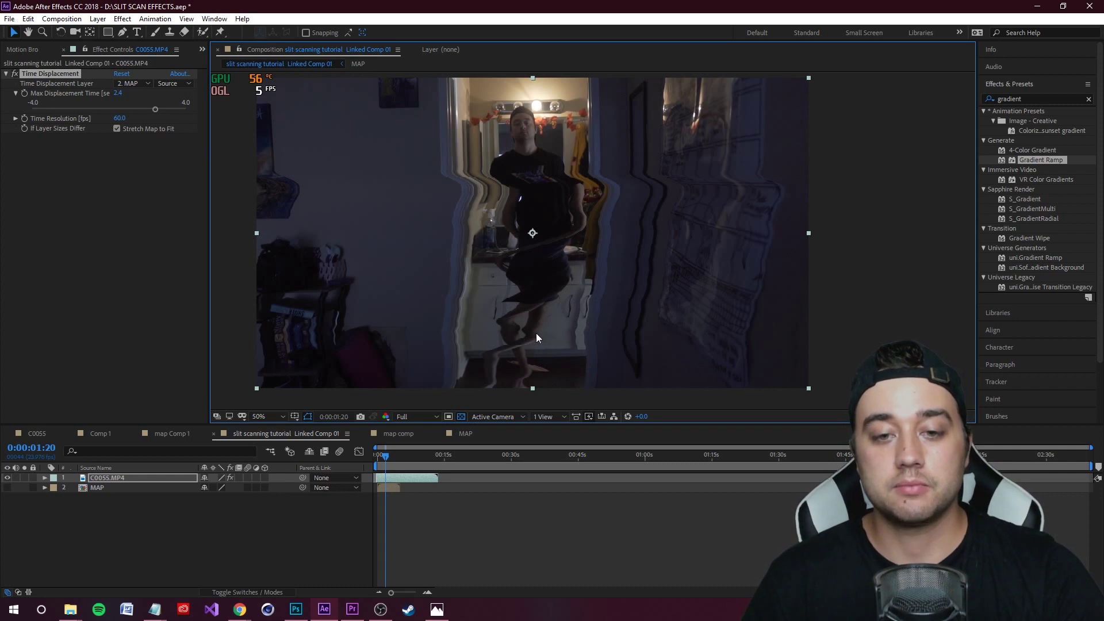
{"action": "key", "text": "ctrl+z"}
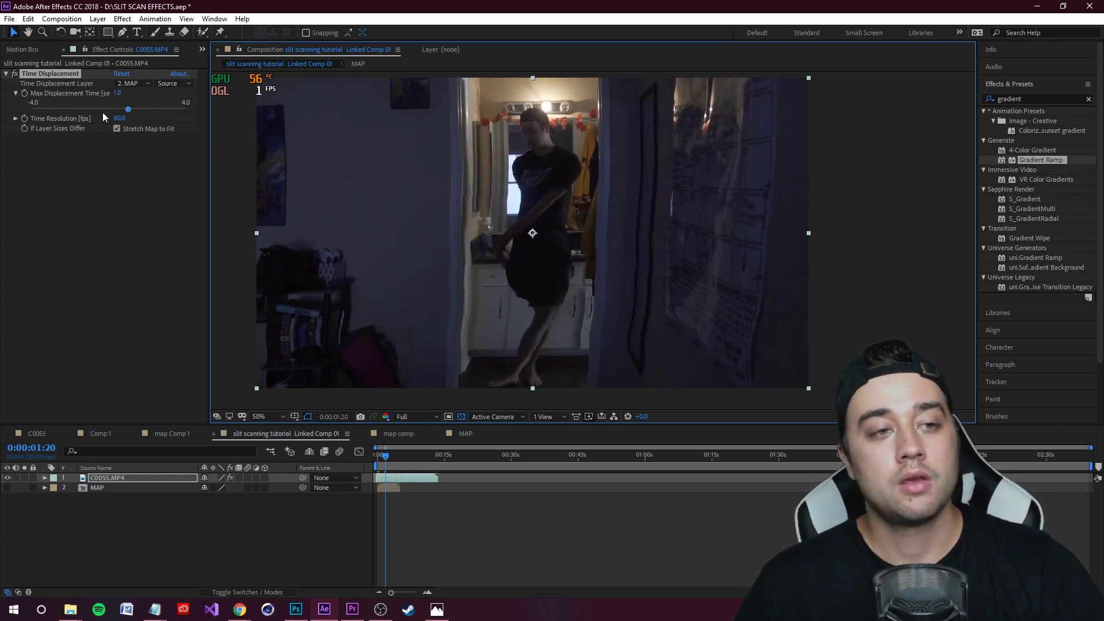
Step: Set the Time Displacement's Time Resolution to about 84.1 fps and the preview resolution to Half
{"action": "left_click", "coordinate": [15, 118]}
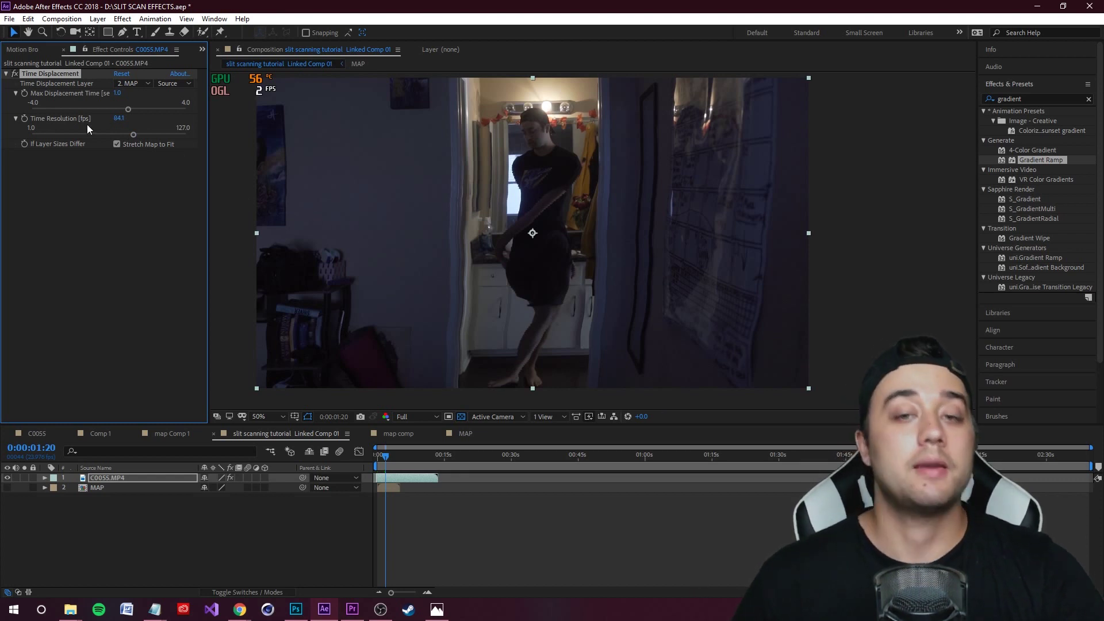
{"action": "left_click", "coordinate": [422, 426]}
{"action": "left_click", "coordinate": [423, 419]}
{"action": "left_click", "coordinate": [418, 458]}
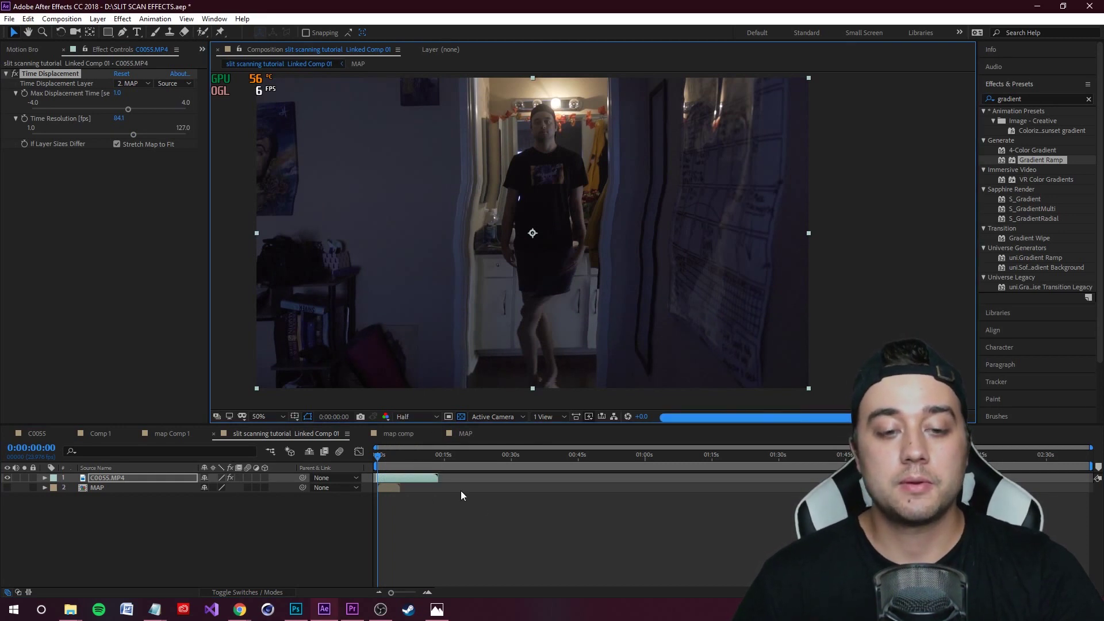
Step: Play back the linked composition from the start to review the slit-scan distortion of the turning figure
{"action": "key", "text": "space"}
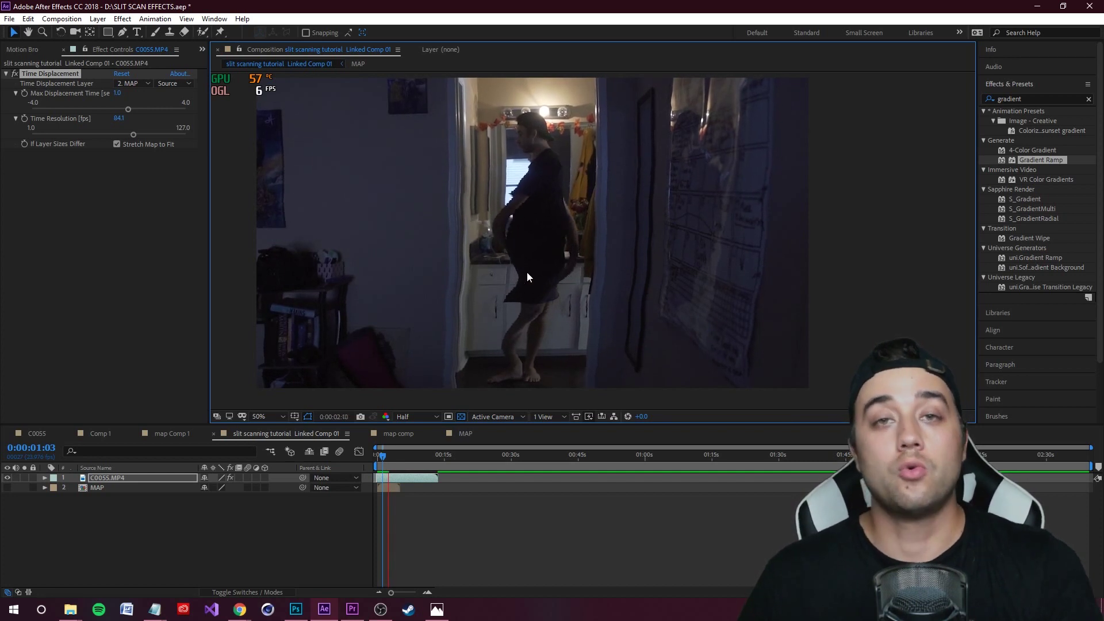
{"action": "key", "text": "space"}
{"action": "key", "text": "space"}
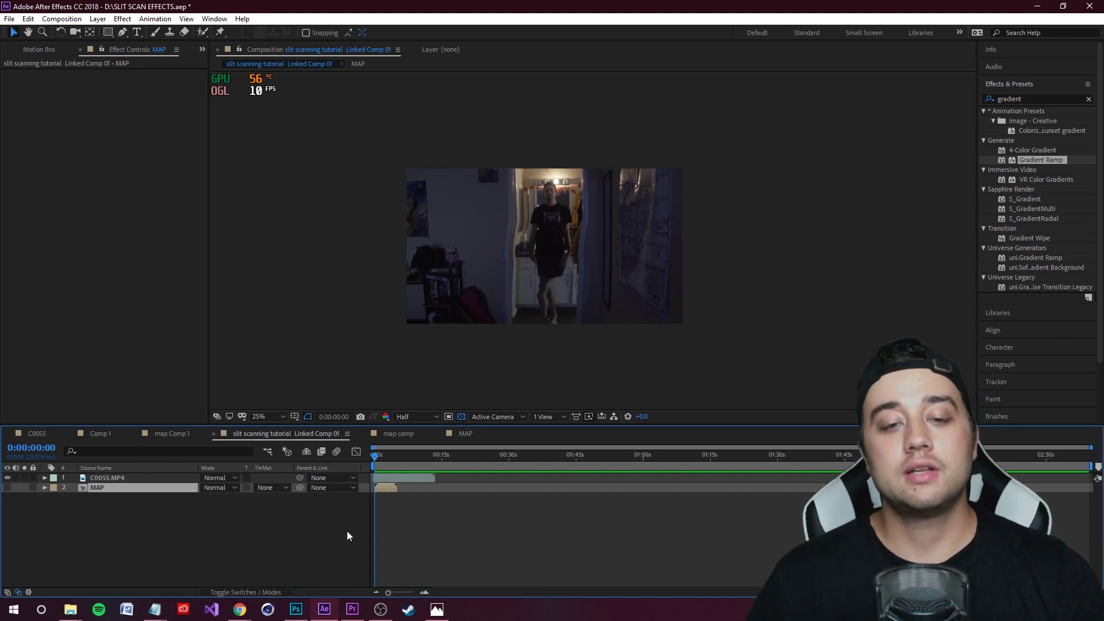
Step: Open the MAP composition and delete the four-point mask from the map solid
{"action": "double_click", "coordinate": [105, 488]}
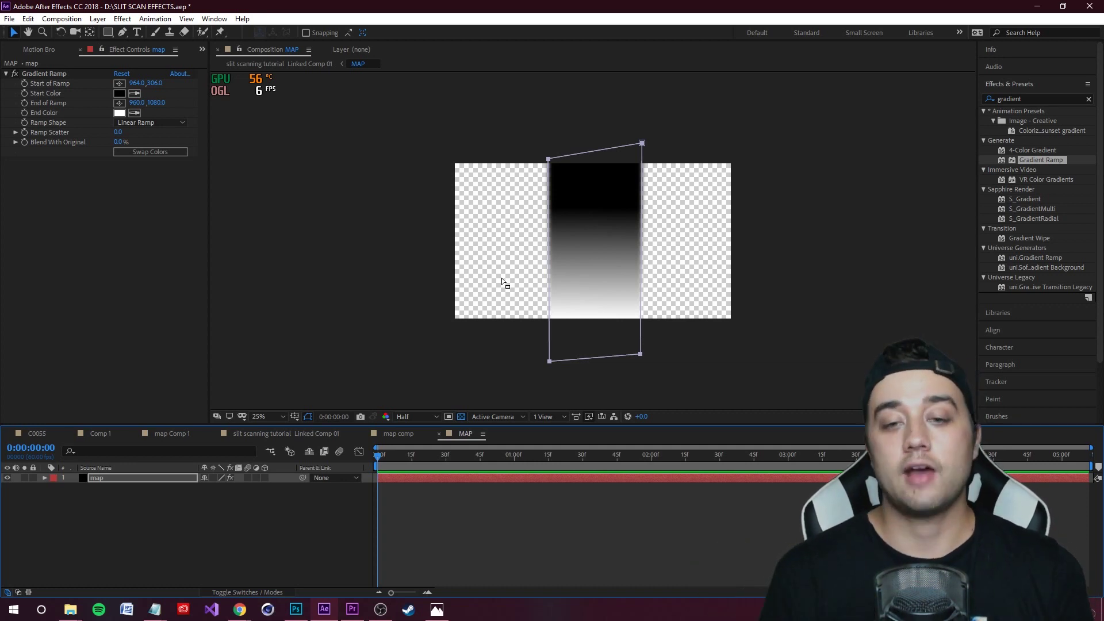
{"action": "key", "text": "m"}
{"action": "key", "text": "Delete"}
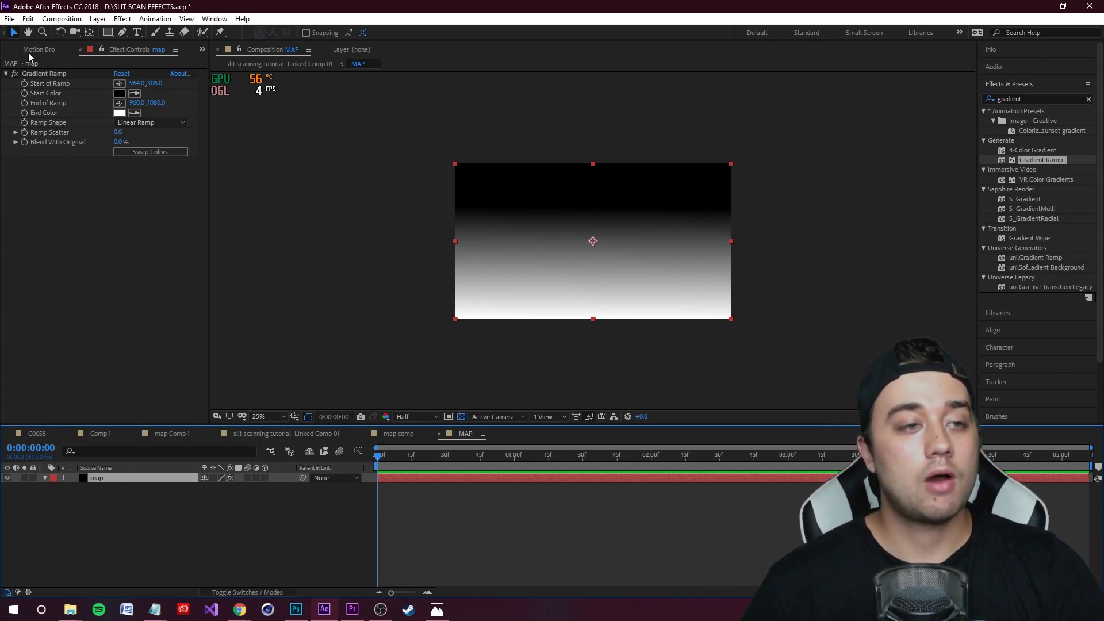
Step: Change the Gradient Ramp to a Radial Ramp and move its start point near the centre, to about 956, 498
{"action": "left_click", "coordinate": [39, 75]}
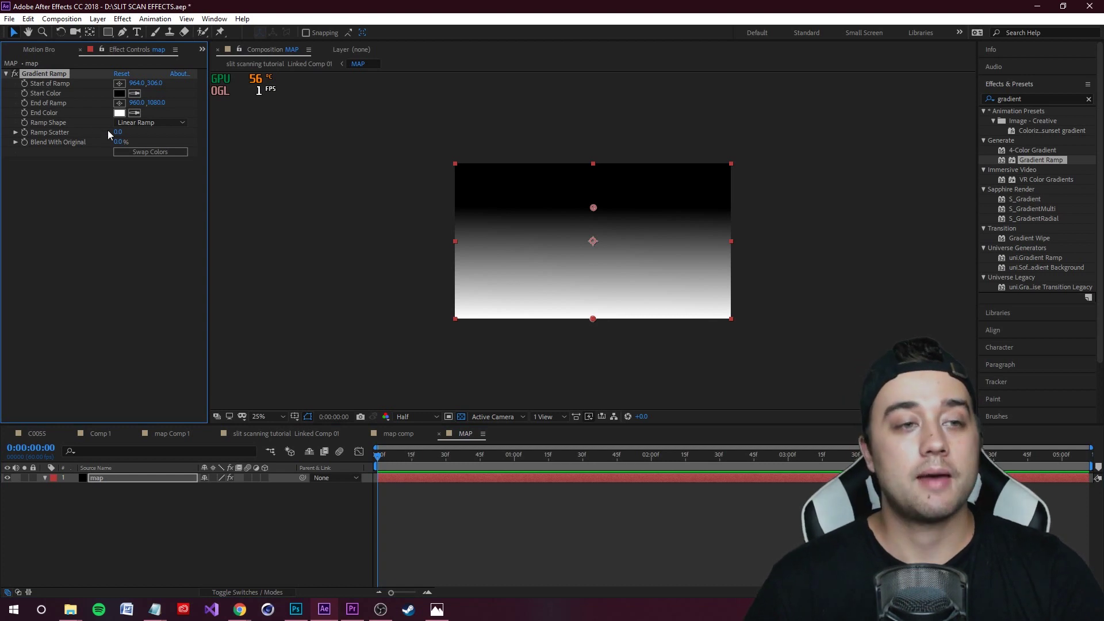
{"action": "left_click", "coordinate": [145, 123]}
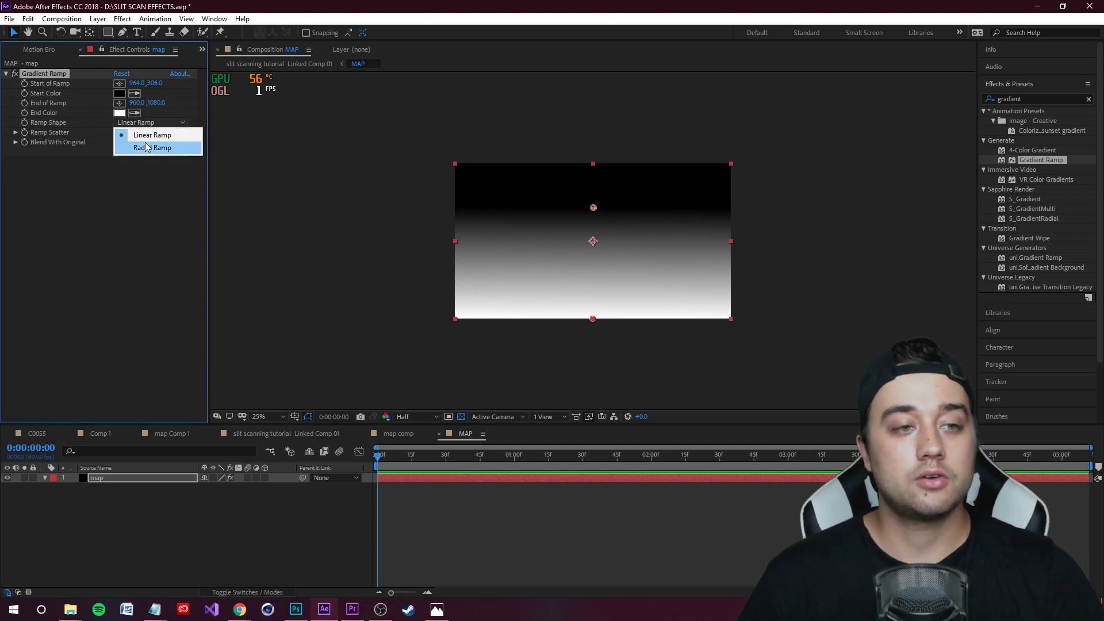
{"action": "left_click", "coordinate": [140, 148]}
{"action": "left_click_drag", "start_coordinate": [594, 208], "coordinate": [596, 240]}
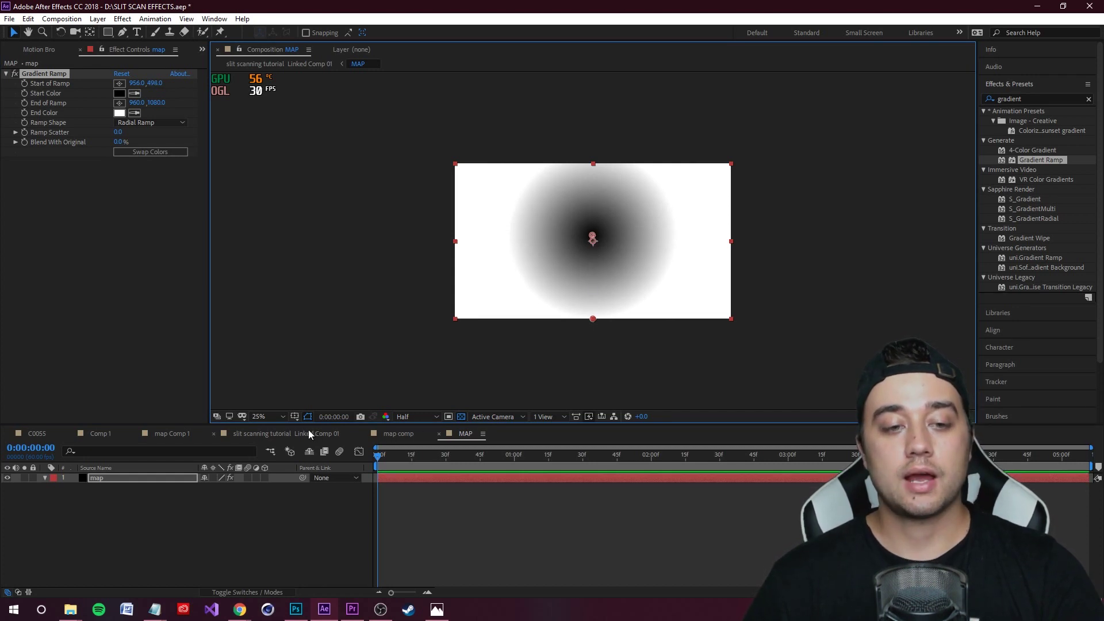
Step: Play the linked composition and examine up close how the radial gradient map distorts the figure
{"action": "left_click", "coordinate": [313, 433]}
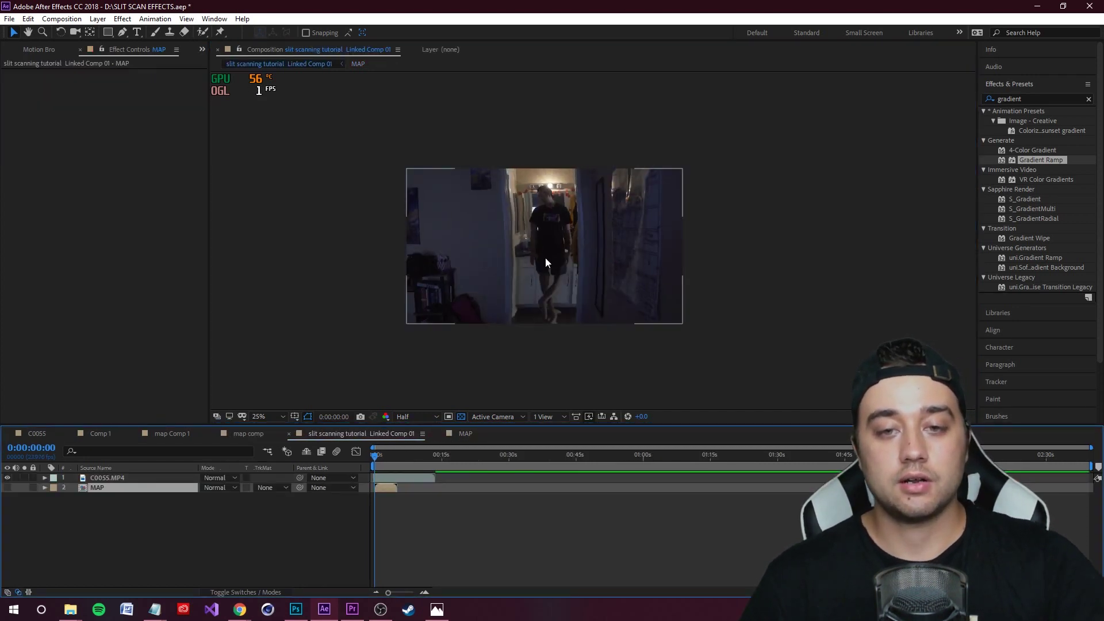
{"action": "scroll", "coordinate": [546, 244], "scroll_direction": "up", "scroll_amount": 2}
{"action": "key", "text": "space"}
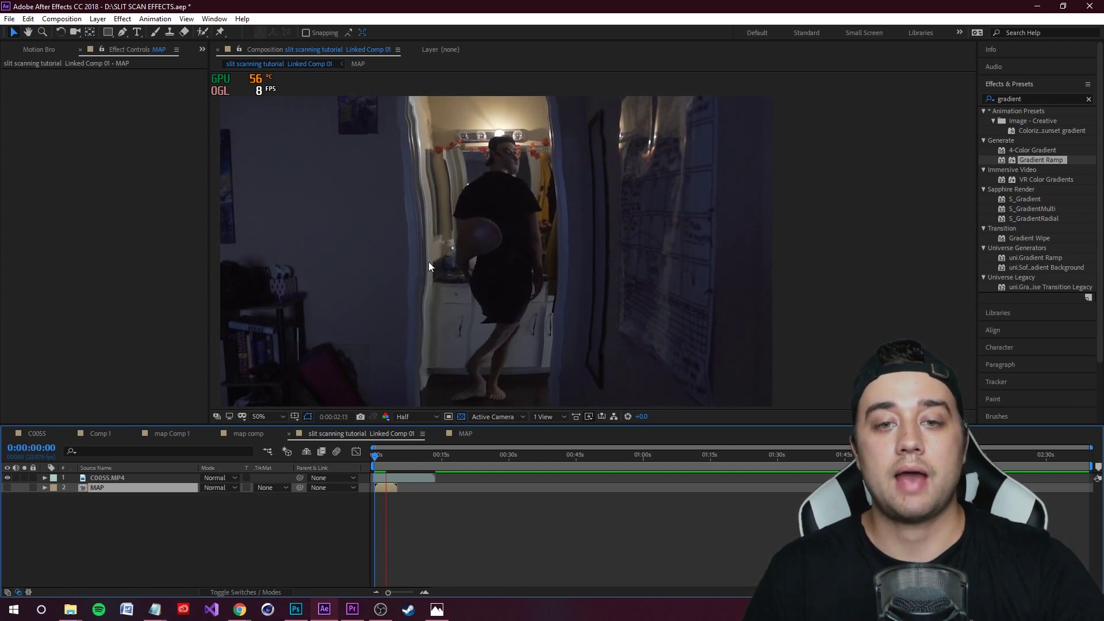
{"action": "scroll", "coordinate": [530, 220], "scroll_direction": "up", "scroll_amount": 1}
{"action": "scroll", "coordinate": [556, 161], "scroll_direction": "up", "scroll_amount": 1}
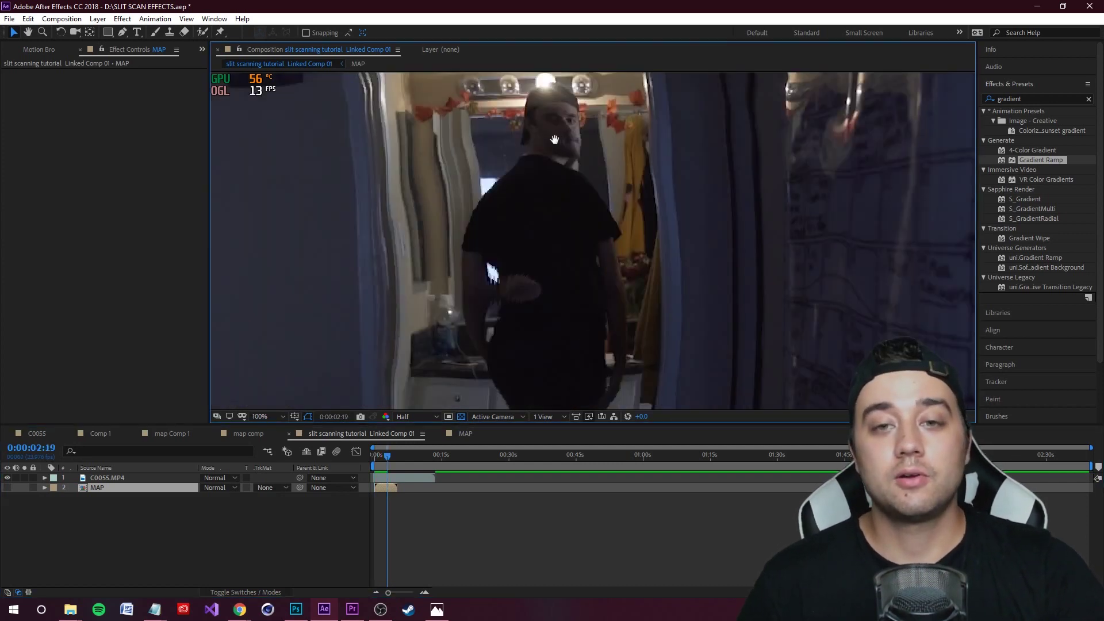
{"action": "scroll", "coordinate": [521, 173], "scroll_direction": "up", "scroll_amount": 1}
{"action": "scroll", "coordinate": [525, 293], "scroll_direction": "down", "scroll_amount": 3}
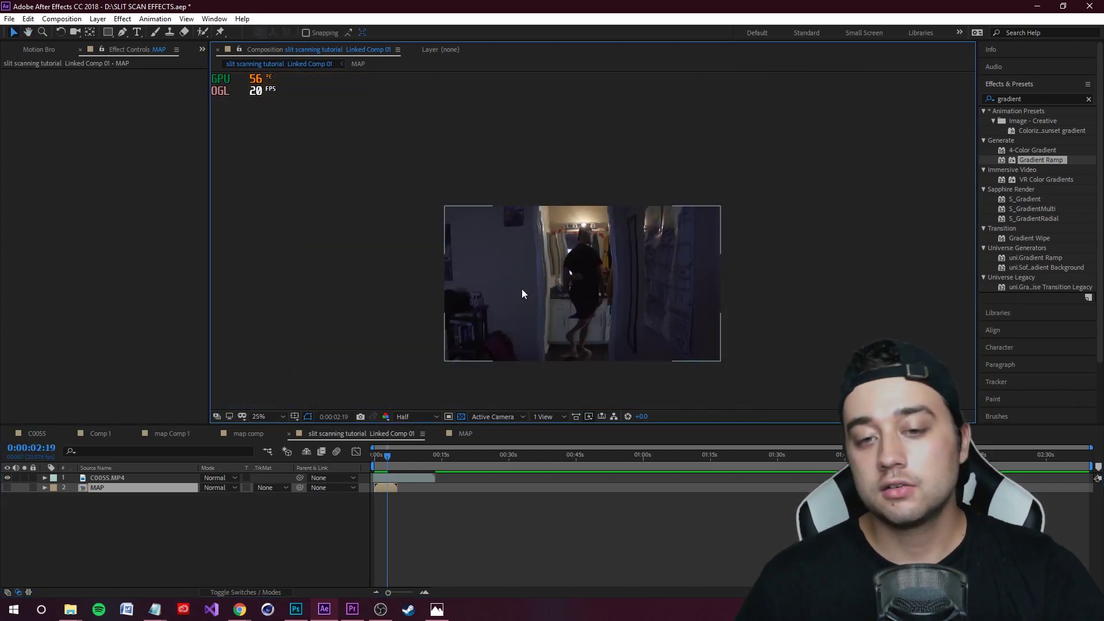
{"action": "left_click_drag", "start_coordinate": [381, 457], "coordinate": [362, 476]}
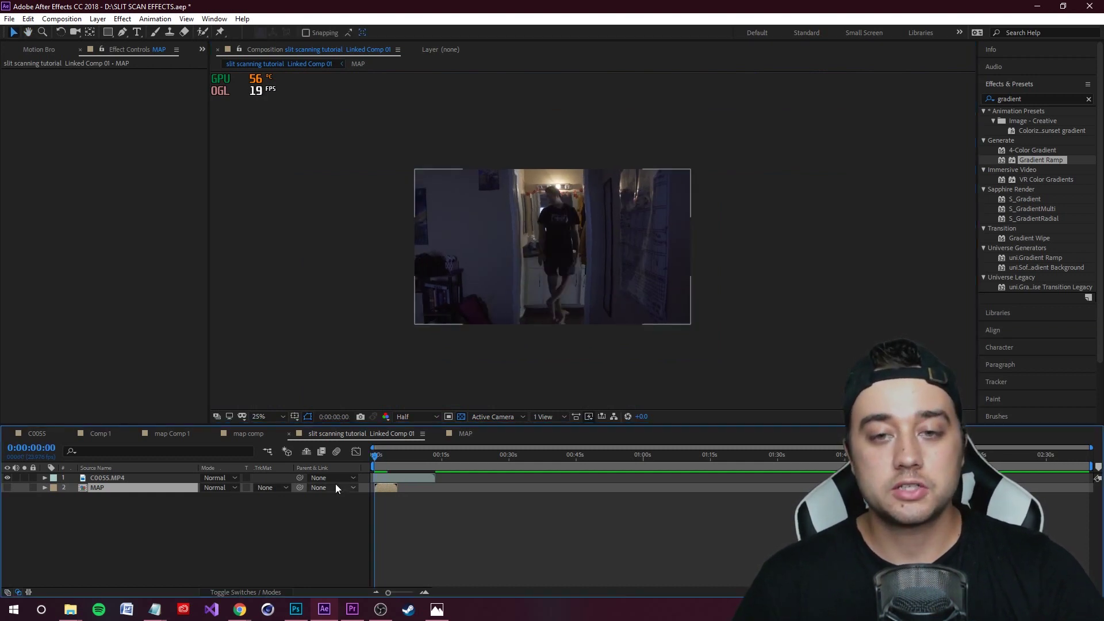
Step: Set the MAP composition's Gradient Ramp to Linear Ramp and move its start point down to about 960, 702
{"action": "double_click", "coordinate": [112, 489]}
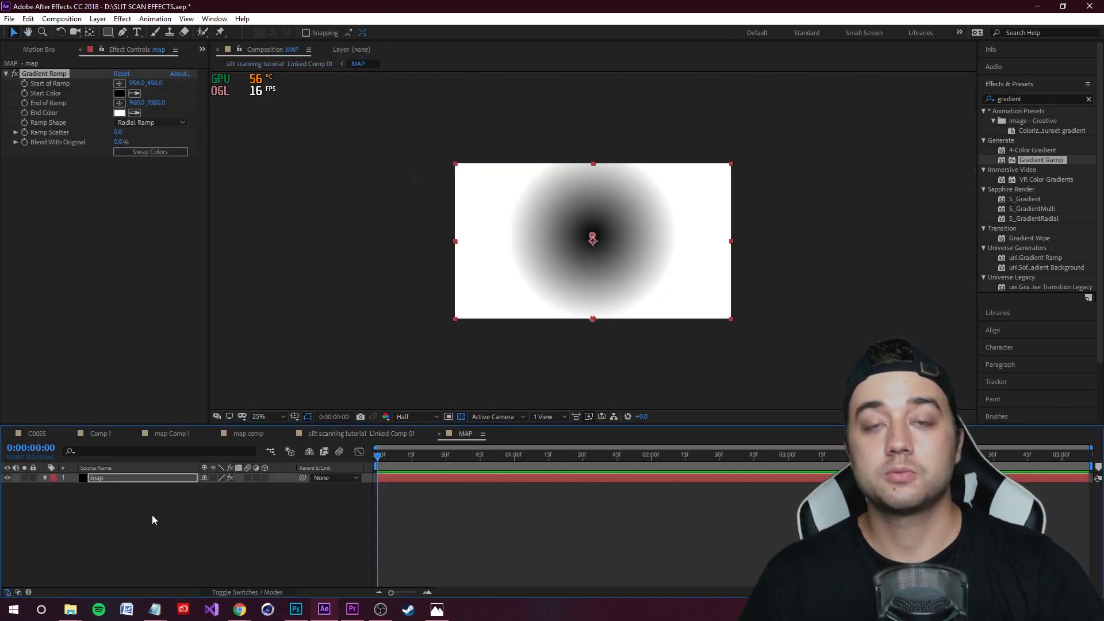
{"action": "left_click", "coordinate": [156, 123]}
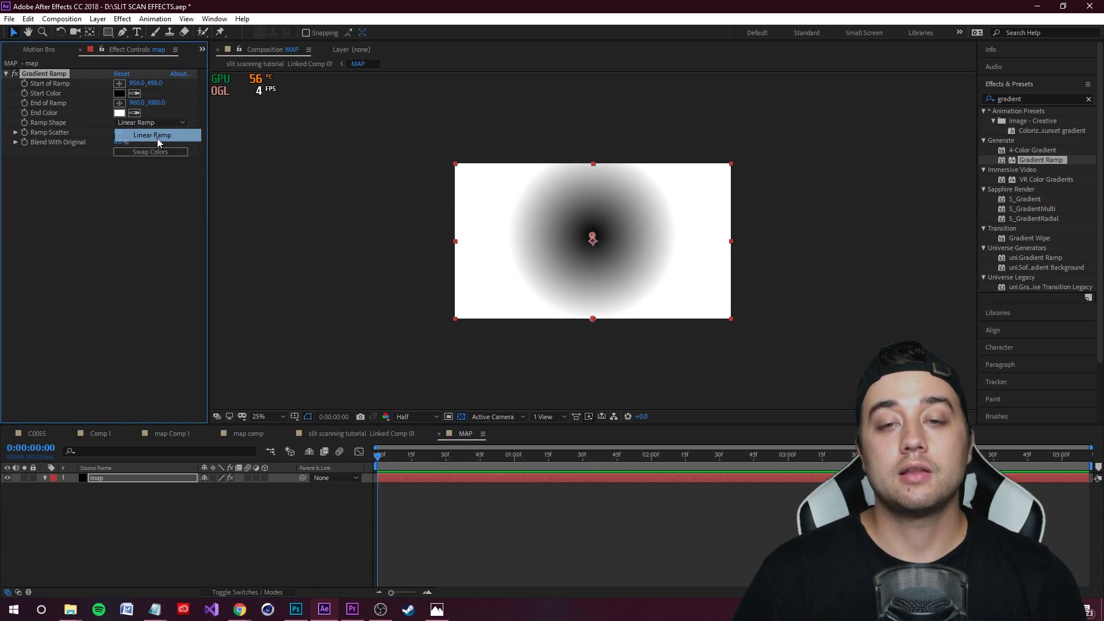
{"action": "left_click", "coordinate": [157, 138]}
{"action": "left_click_drag", "start_coordinate": [592, 237], "coordinate": [594, 265]}
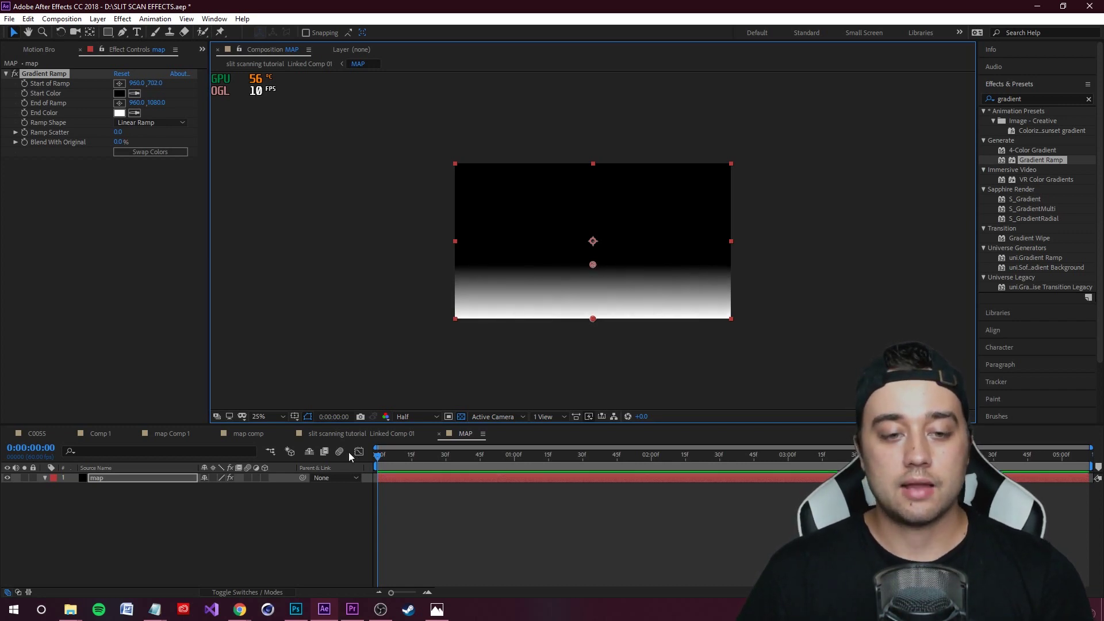
Step: Preview the linked composition to examine the displacement concentrated on the figure's legs
{"action": "left_click", "coordinate": [361, 435]}
{"action": "scroll", "coordinate": [581, 259], "scroll_direction": "up", "scroll_amount": 2}
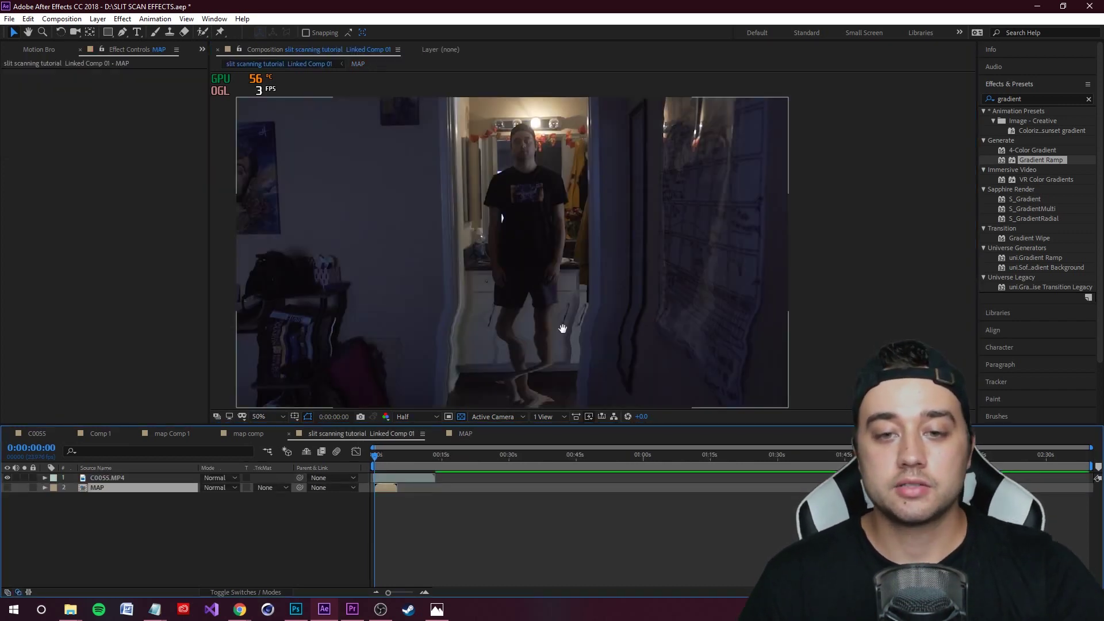
{"action": "key", "text": "space"}
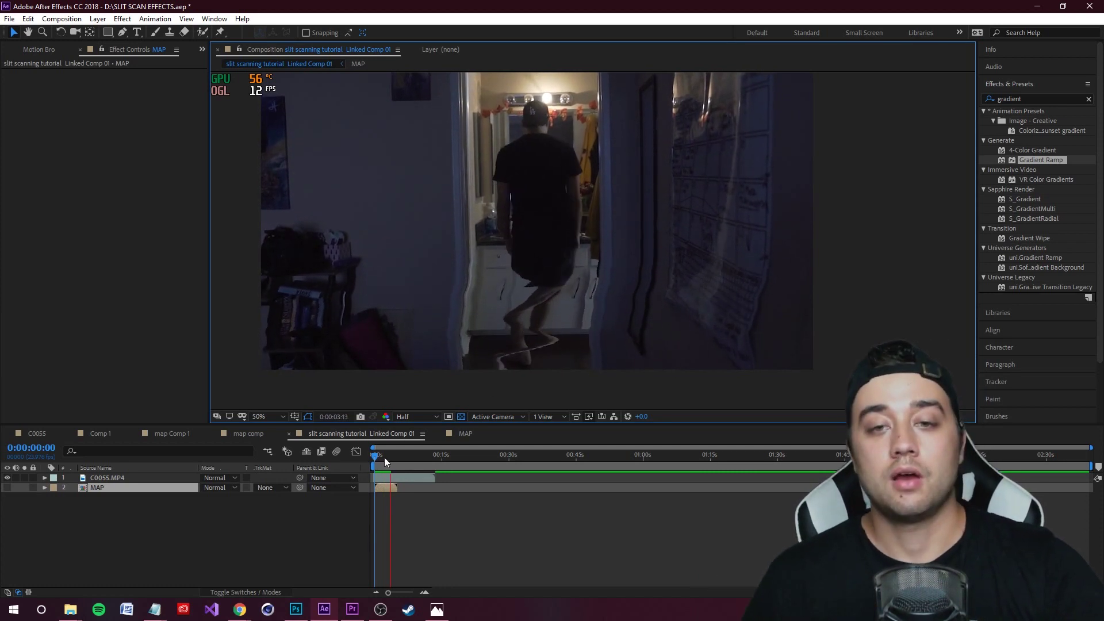
{"action": "key", "text": "space"}
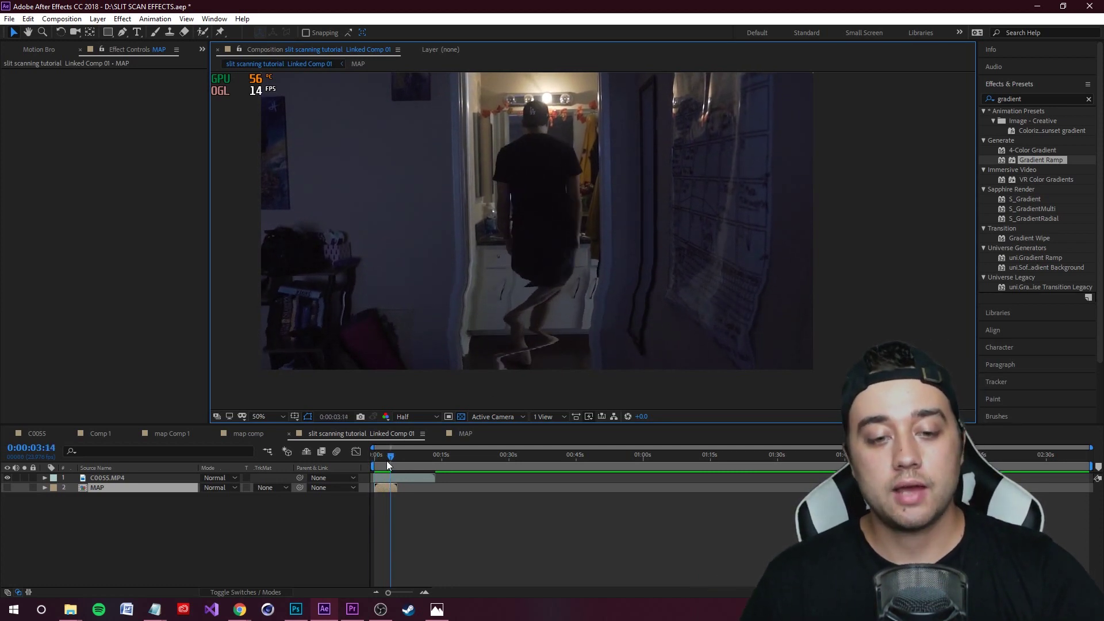
Step: In the MAP composition, move the Gradient Ramp's start point up to about 948, 214 and return to the first frame
{"action": "double_click", "coordinate": [112, 488]}
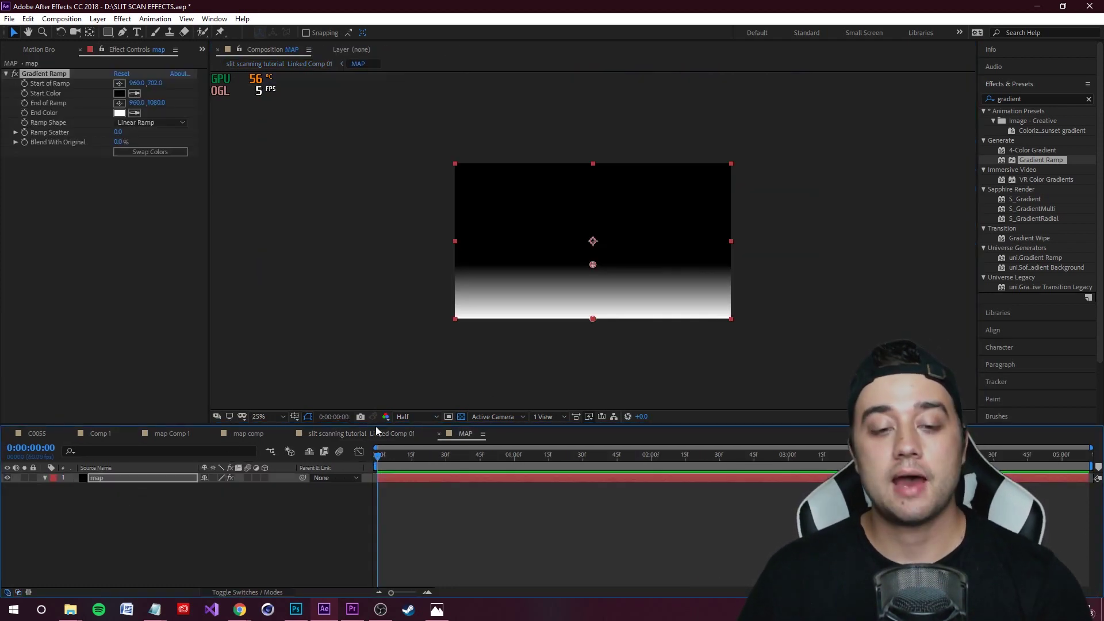
{"action": "left_click_drag", "start_coordinate": [590, 264], "coordinate": [590, 197]}
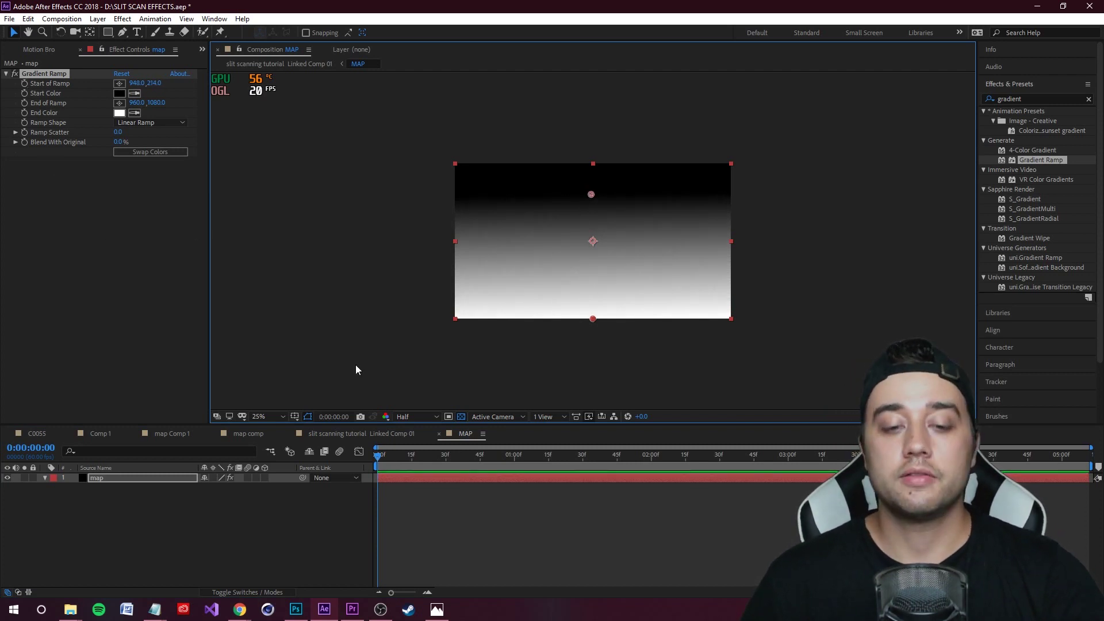
{"action": "left_click_drag", "start_coordinate": [403, 454], "coordinate": [360, 468]}
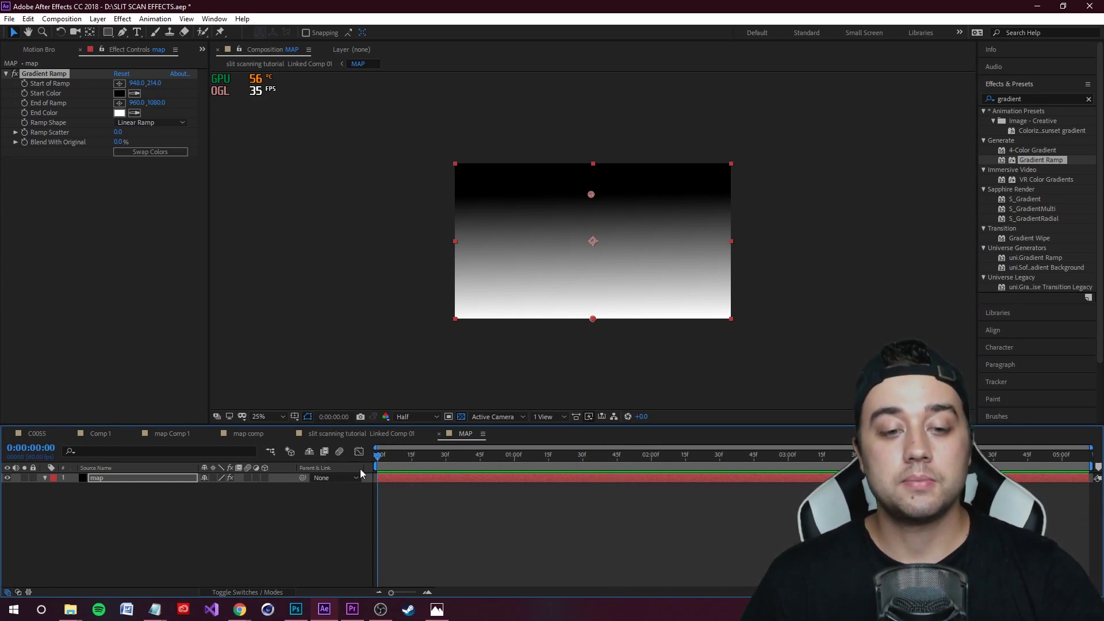
Step: Enable keyframing for the Gradient Ramp properties at the start and move the ramp start to about 956, 598 at 0:00:02:51
{"action": "left_click", "coordinate": [29, 121]}
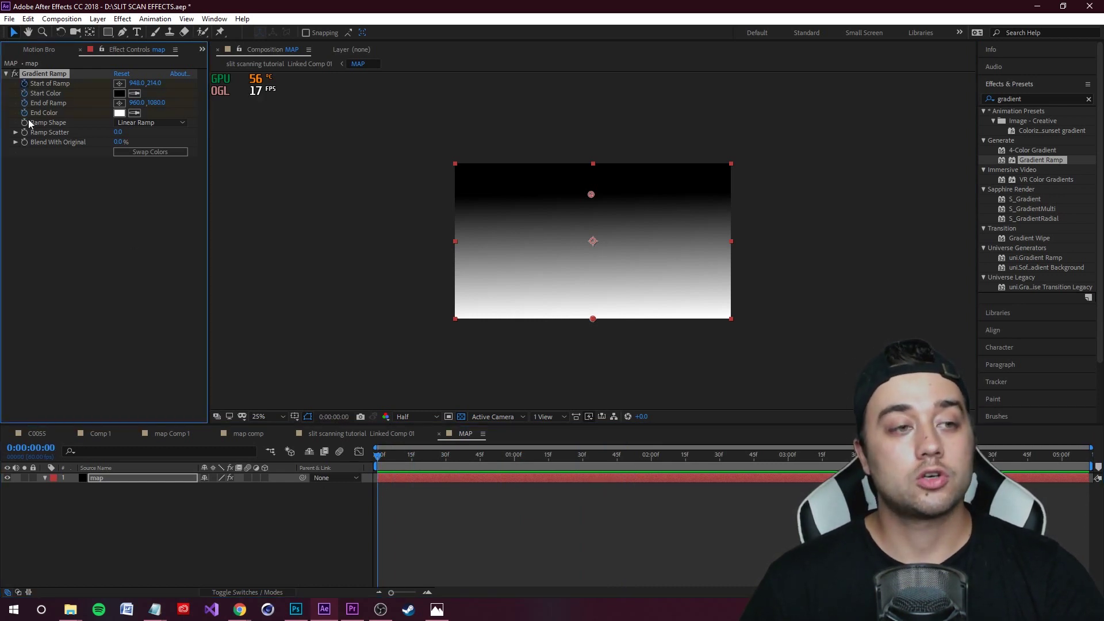
{"action": "left_click_drag", "start_coordinate": [380, 455], "coordinate": [768, 457]}
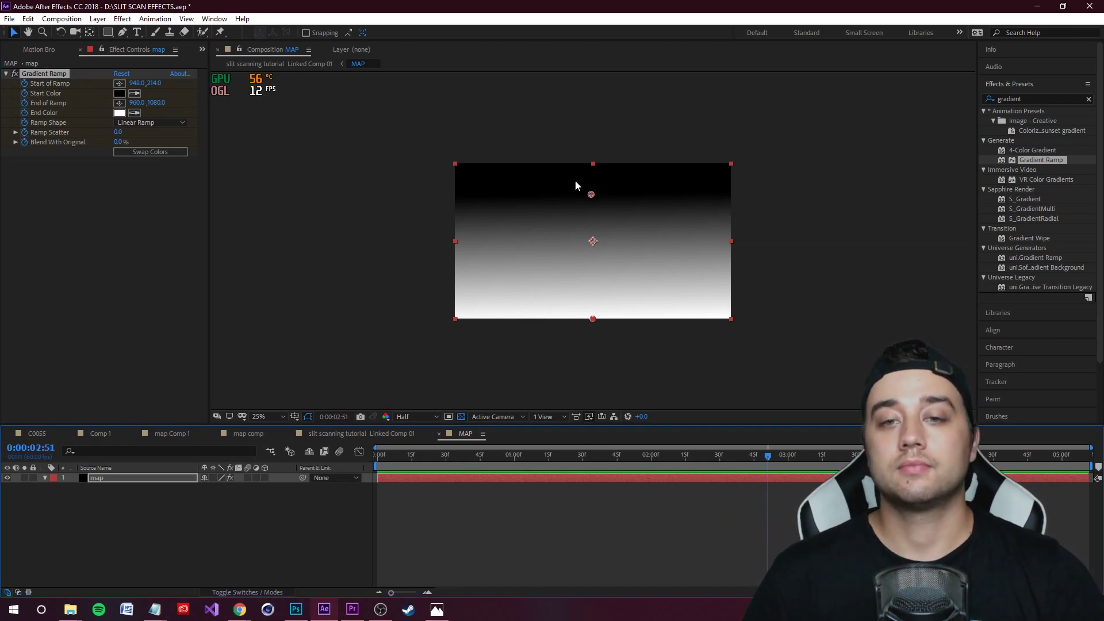
{"action": "left_click_drag", "start_coordinate": [593, 196], "coordinate": [594, 250]}
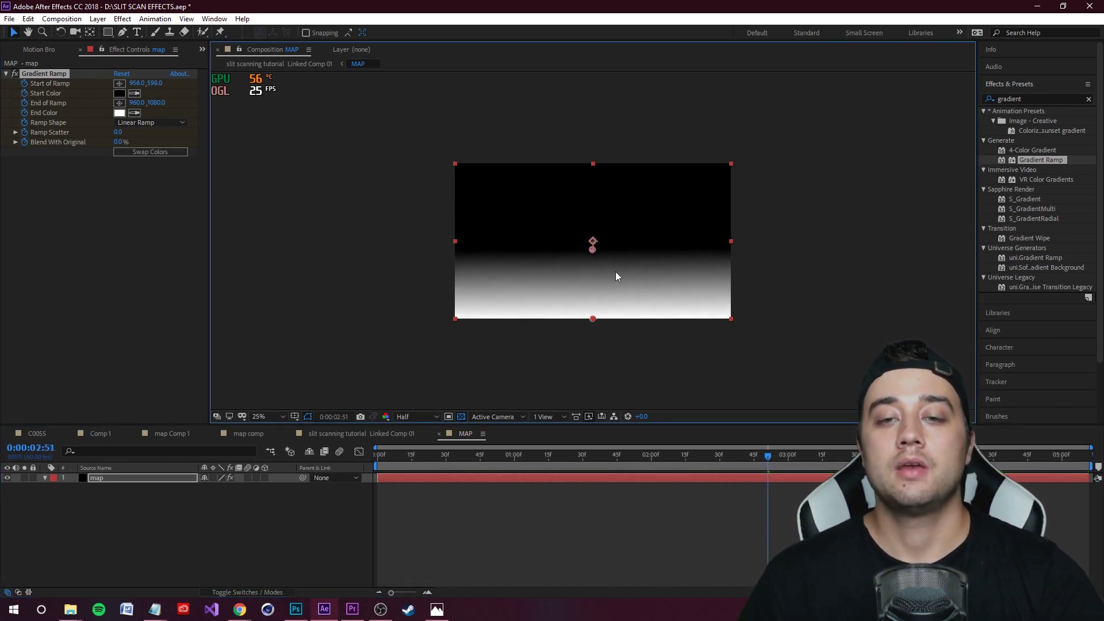
Step: Preview the animated gradient in the MAP composition and its displacement of the figure in the linked composition
{"action": "left_click_drag", "start_coordinate": [768, 460], "coordinate": [275, 464]}
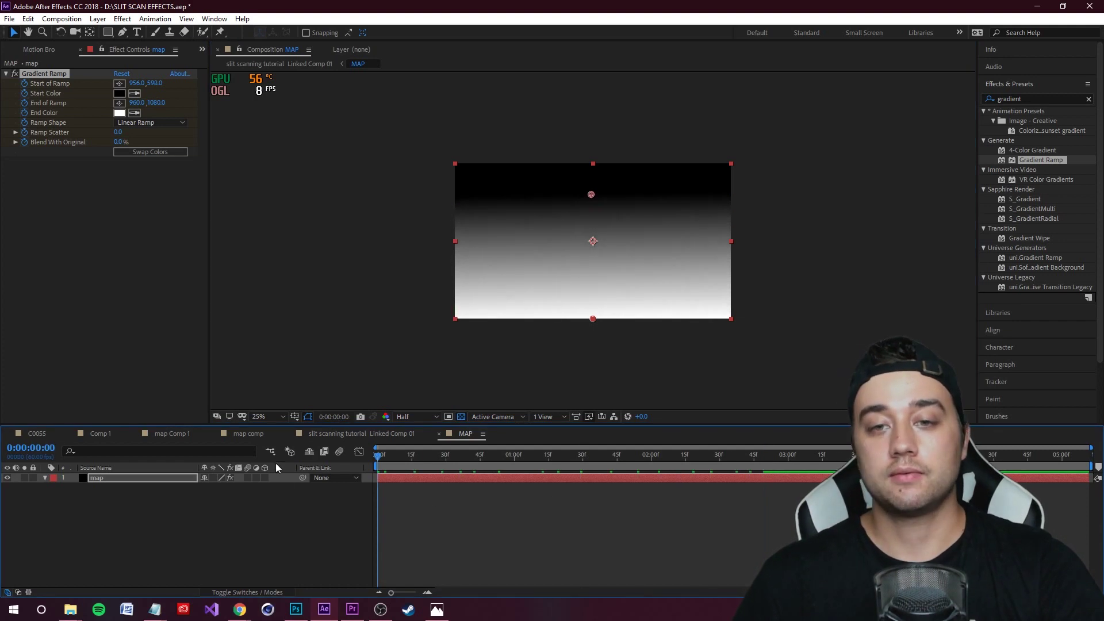
{"action": "key", "text": "space"}
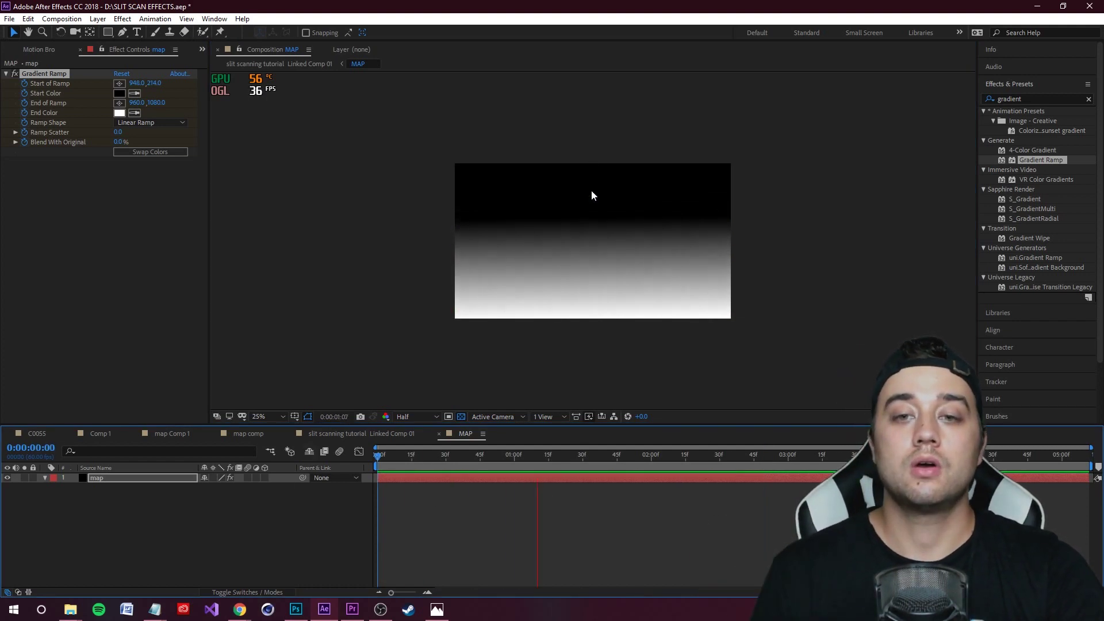
{"action": "key", "text": "space"}
{"action": "left_click", "coordinate": [356, 434]}
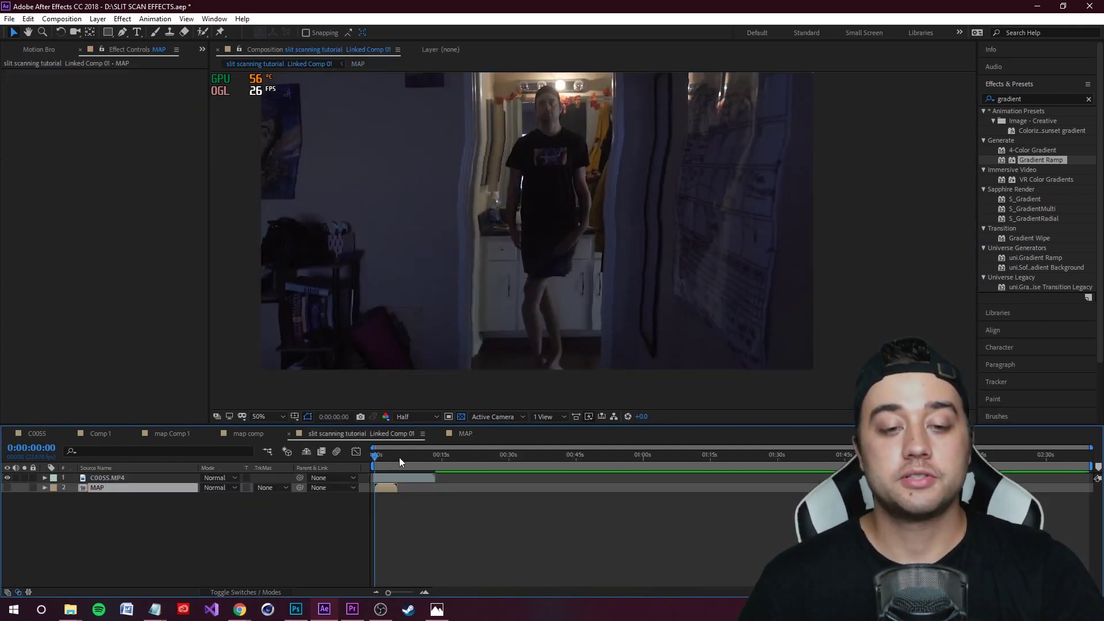
{"action": "key", "text": "space"}
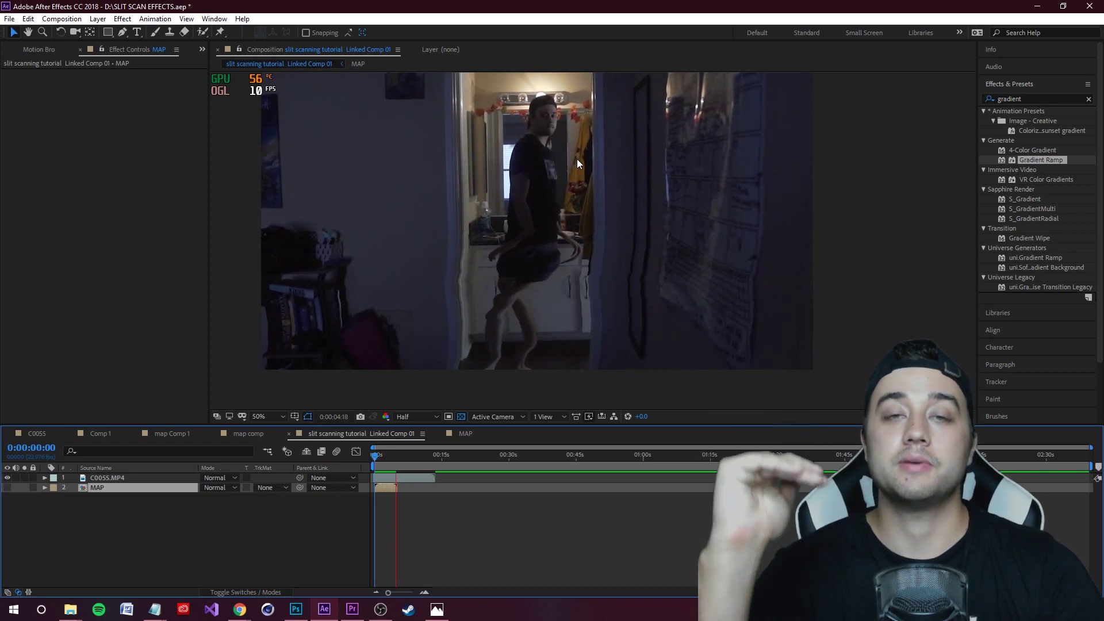
Step: Duplicate the map layer inside the MAP composition and hide the original
{"action": "double_click", "coordinate": [96, 487]}
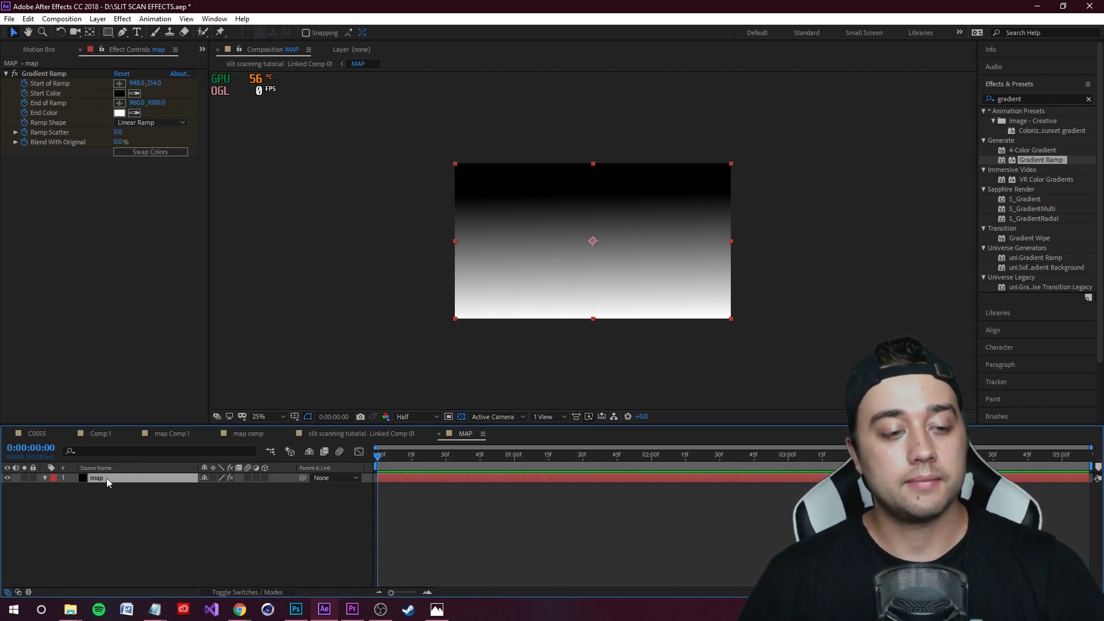
{"action": "key", "text": "ctrl+d"}
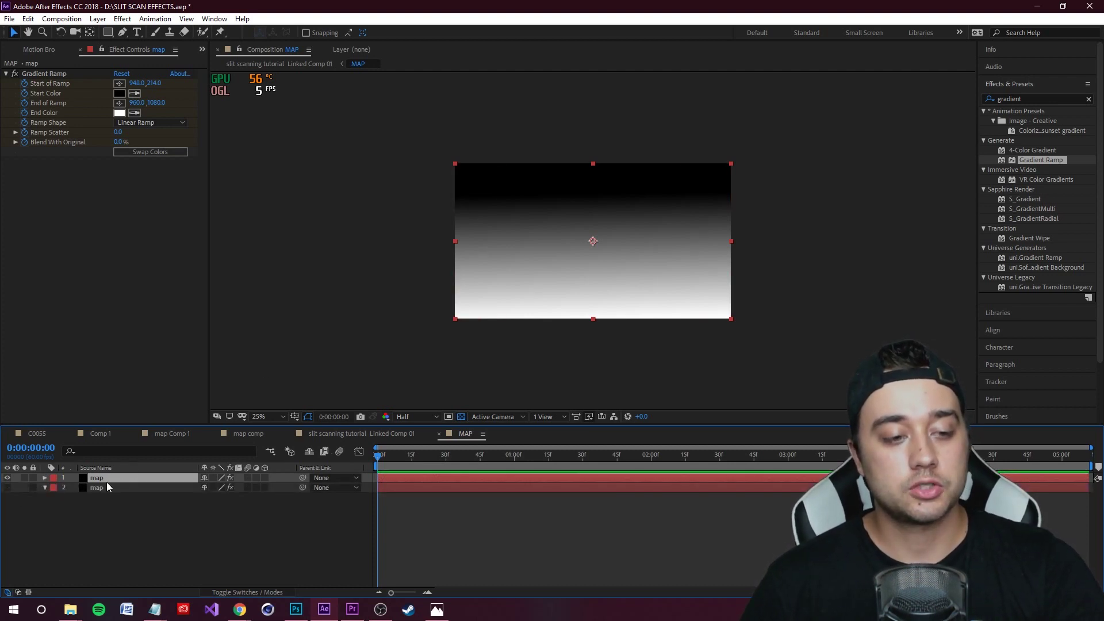
Step: Try the S_Flicker effect on the duplicated map layer, preview it, and remove the effect
{"action": "left_click", "coordinate": [44, 74]}
{"action": "left_click", "coordinate": [1035, 99]}
{"action": "type", "text": "flicker"}
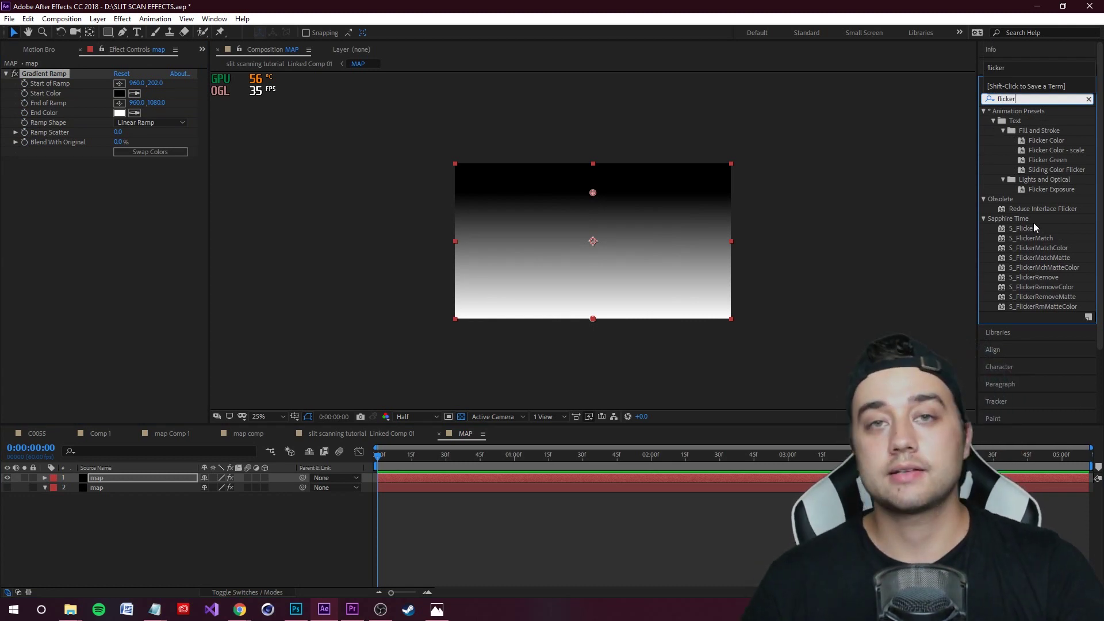
{"action": "left_click_drag", "start_coordinate": [1022, 228], "coordinate": [166, 478]}
{"action": "key", "text": "space"}
{"action": "key", "text": "space"}
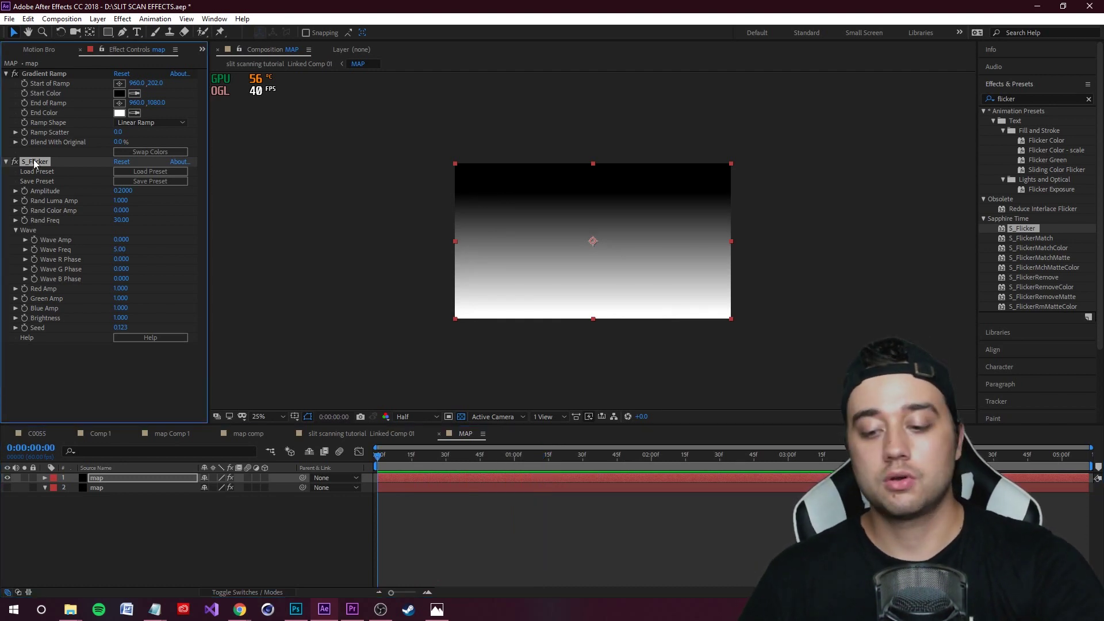
{"action": "key", "text": "Delete"}
Step: Apply Brightness & Contrast to the duplicated map layer and enable keyframing for its Brightness at the first frame
{"action": "key", "text": "ctrl+5"}
{"action": "type", "text": "brightn"}
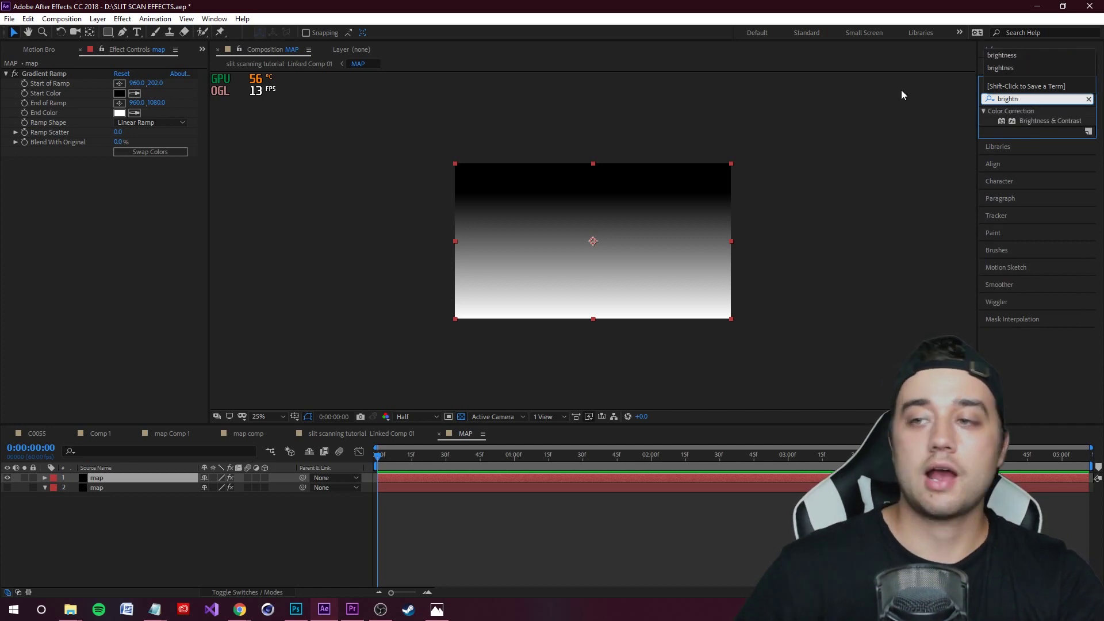
{"action": "left_click_drag", "start_coordinate": [1043, 120], "coordinate": [142, 477]}
{"action": "left_click", "coordinate": [45, 478]}
{"action": "left_click", "coordinate": [55, 488]}
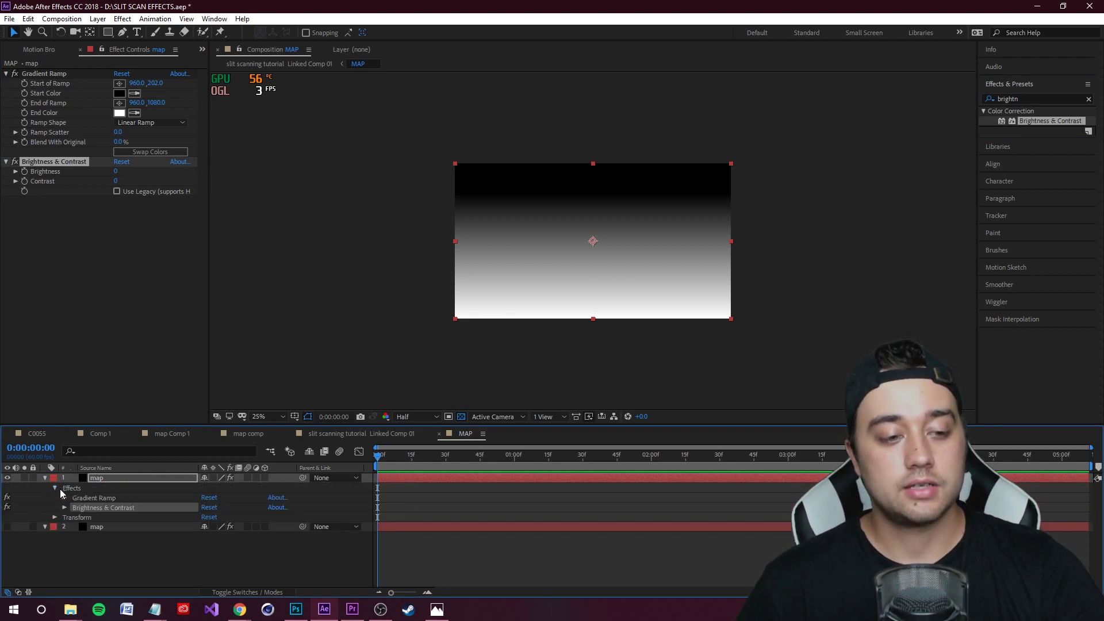
{"action": "left_click", "coordinate": [65, 507]}
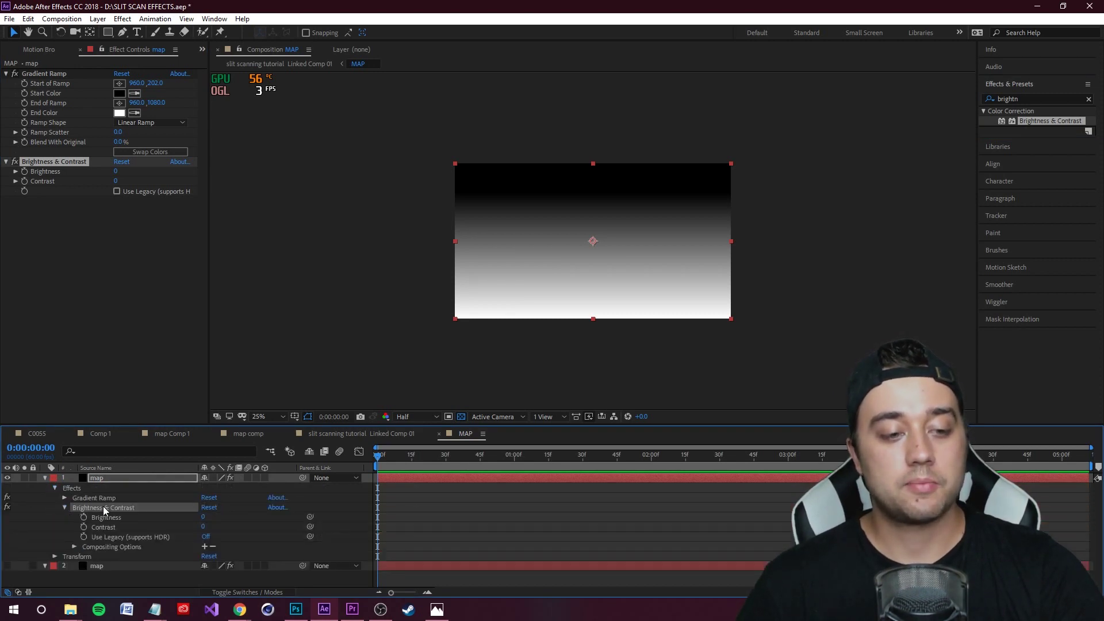
{"action": "left_click", "coordinate": [24, 171]}
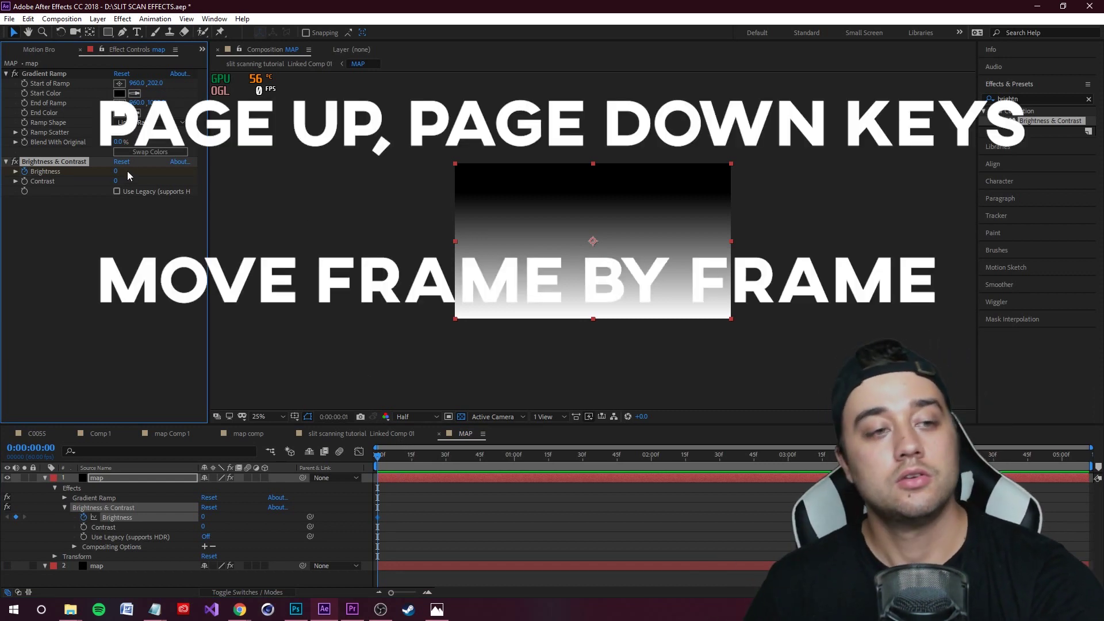
Step: Keyframe differing Brightness values frame by frame up to 0:00:00:15 to create a flicker, ending on 144
{"action": "key", "text": "Page_Down"}
{"action": "left_click_drag", "start_coordinate": [118, 171], "coordinate": [287, 168]}
{"action": "key", "text": "Page_Down"}
{"action": "key", "text": "Page_Down"}
{"action": "key", "text": "Page_Down"}
{"action": "key", "text": "Page_Down"}
{"action": "key", "text": "Page_Down"}
{"action": "key", "text": "Page_Down"}
{"action": "key", "text": "Page_Down"}
{"action": "key", "text": "Page_Down"}
{"action": "key", "text": "Page_Down"}
{"action": "left_click_drag", "start_coordinate": [118, 171], "coordinate": [93, 172]}
{"action": "key", "text": "Page_Down"}
{"action": "key", "text": "Page_Down"}
{"action": "key", "text": "Page_Down"}
{"action": "key", "text": "Page_Down"}
{"action": "key", "text": "Page_Down"}
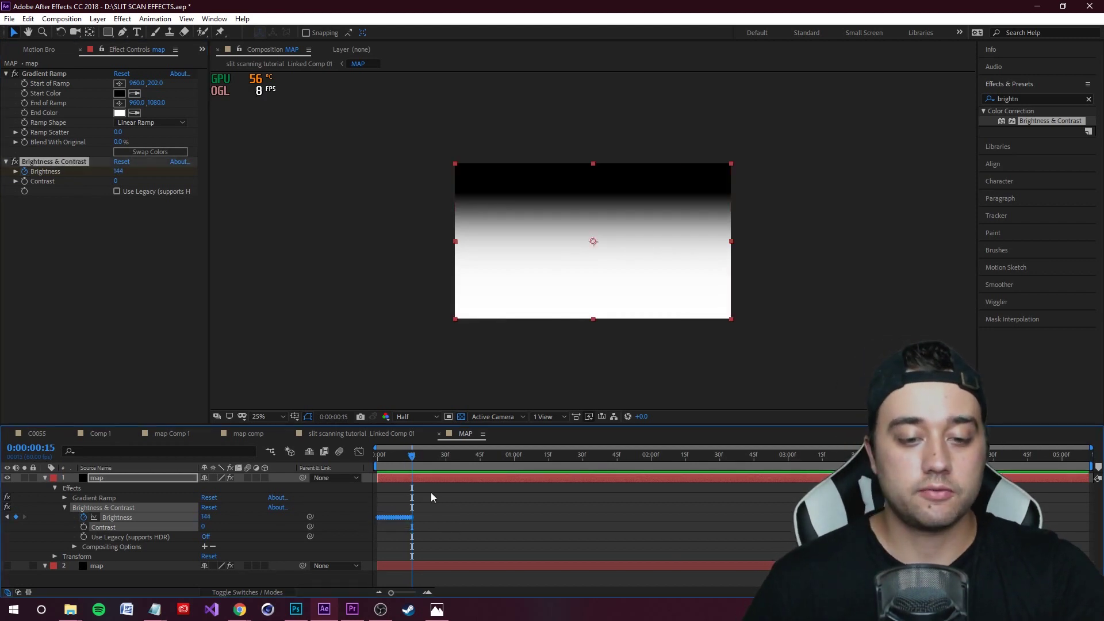
Step: Extend the flicker to about one second by pasting the Brightness keyframes repeatedly from 0:00:00:16 onward
{"action": "left_click", "coordinate": [415, 454]}
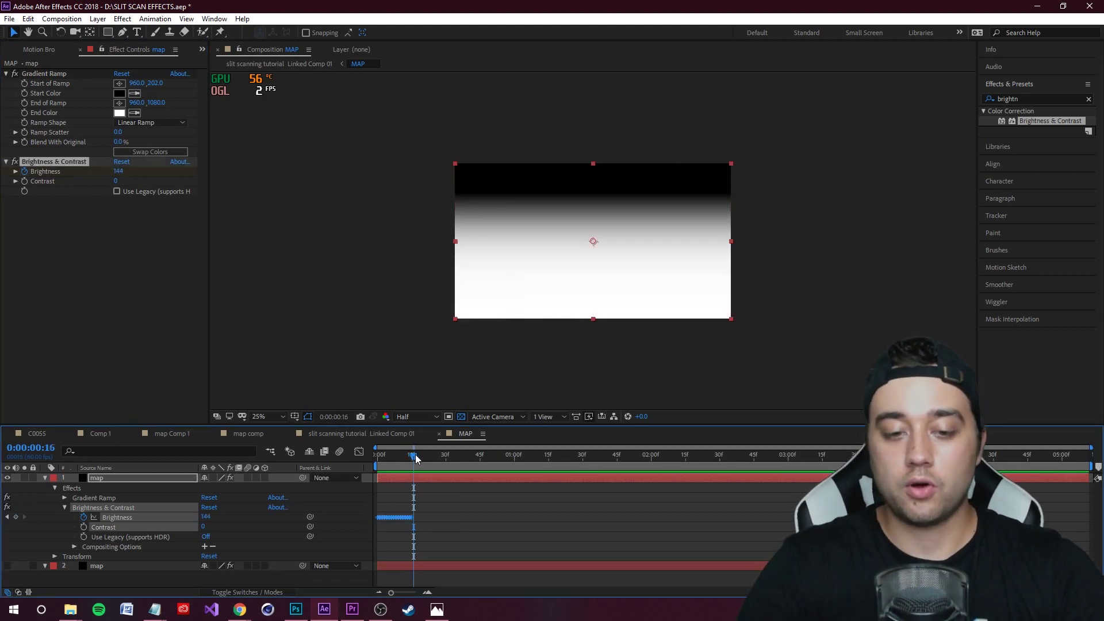
{"action": "left_click", "coordinate": [478, 516]}
{"action": "key", "text": "ctrl+z"}
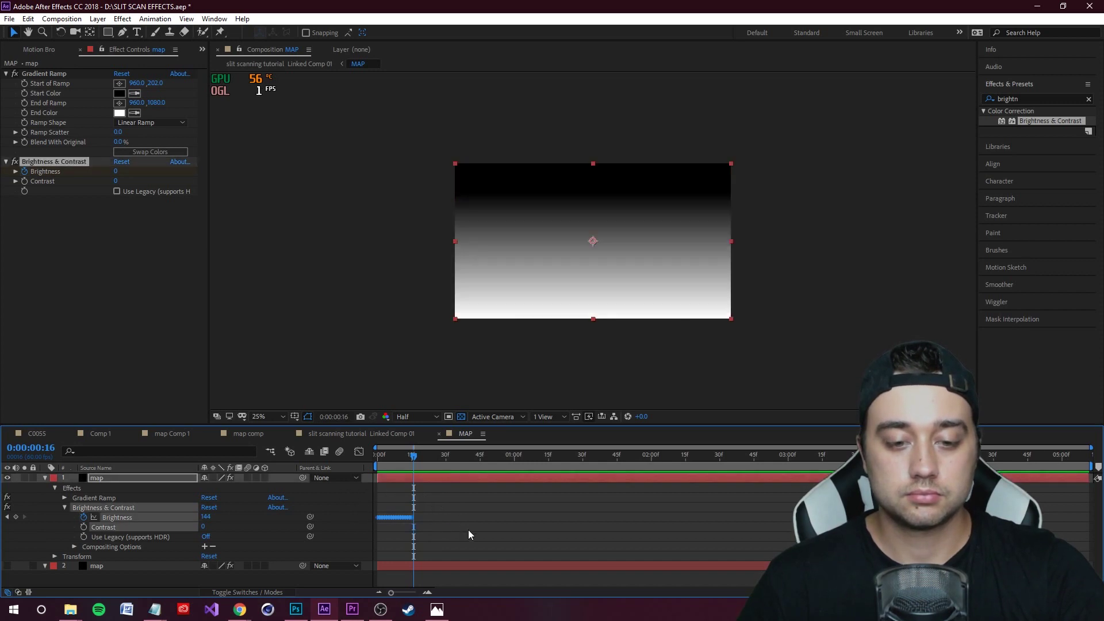
{"action": "key", "text": "space"}
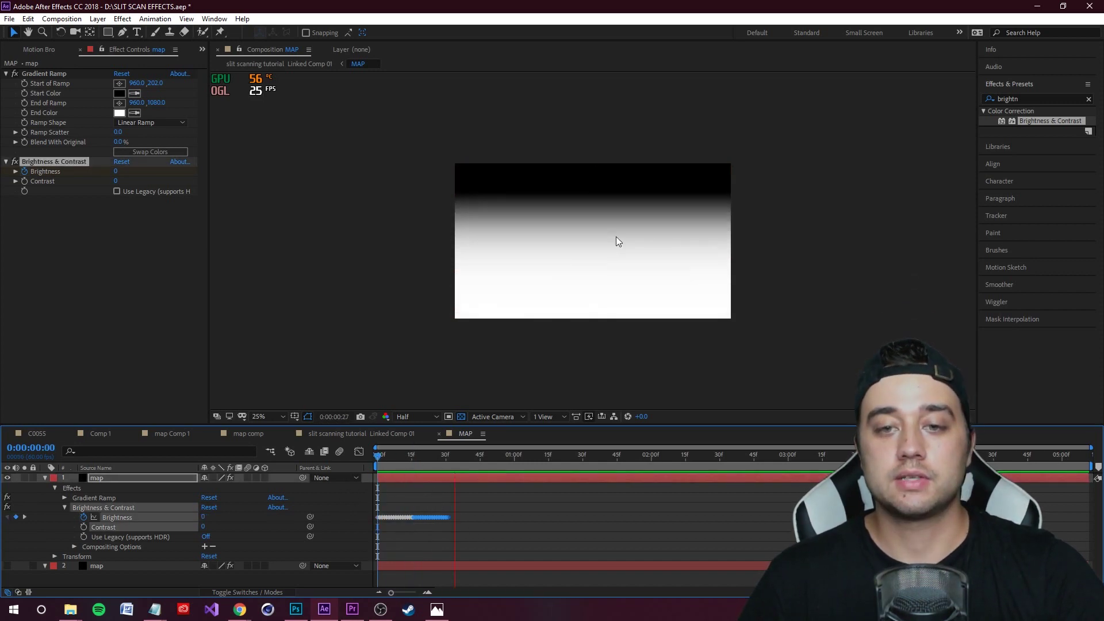
{"action": "left_click_drag", "start_coordinate": [532, 456], "coordinate": [484, 466]}
{"action": "key", "text": "space"}
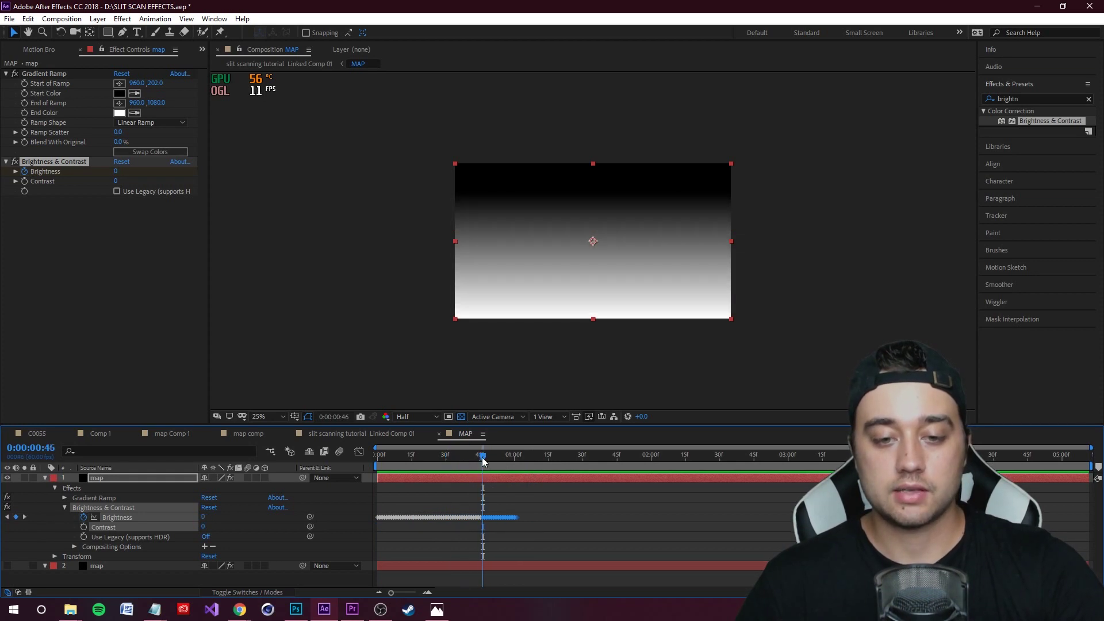
Step: Select all the Brightness keyframes, shift them one frame later, and preview the flickering map
{"action": "key", "text": "space"}
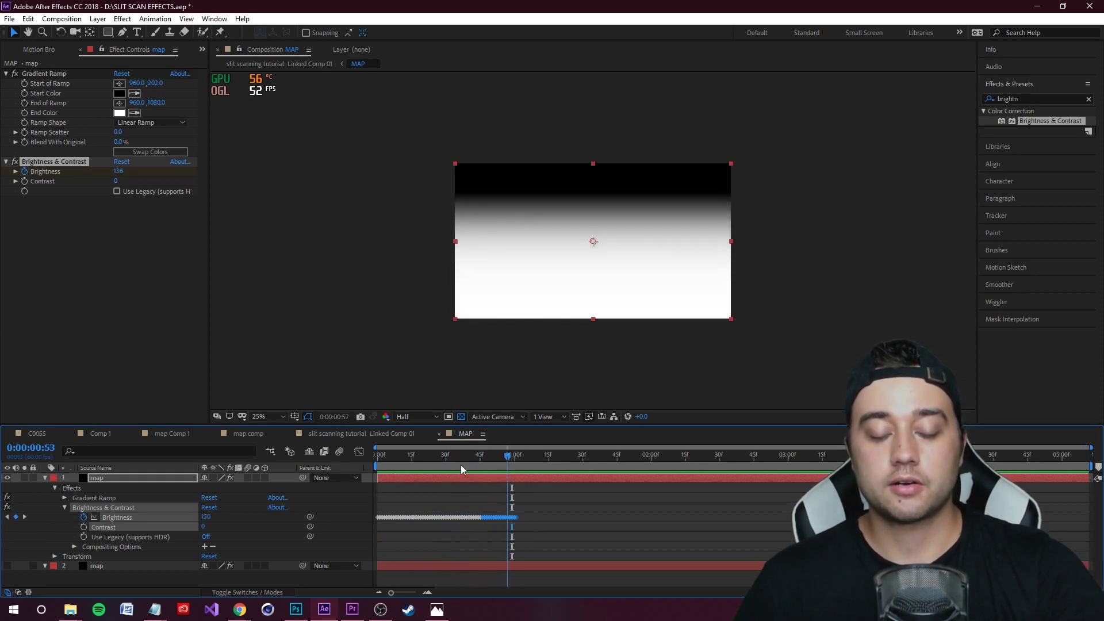
{"action": "left_click_drag", "start_coordinate": [574, 548], "coordinate": [385, 525]}
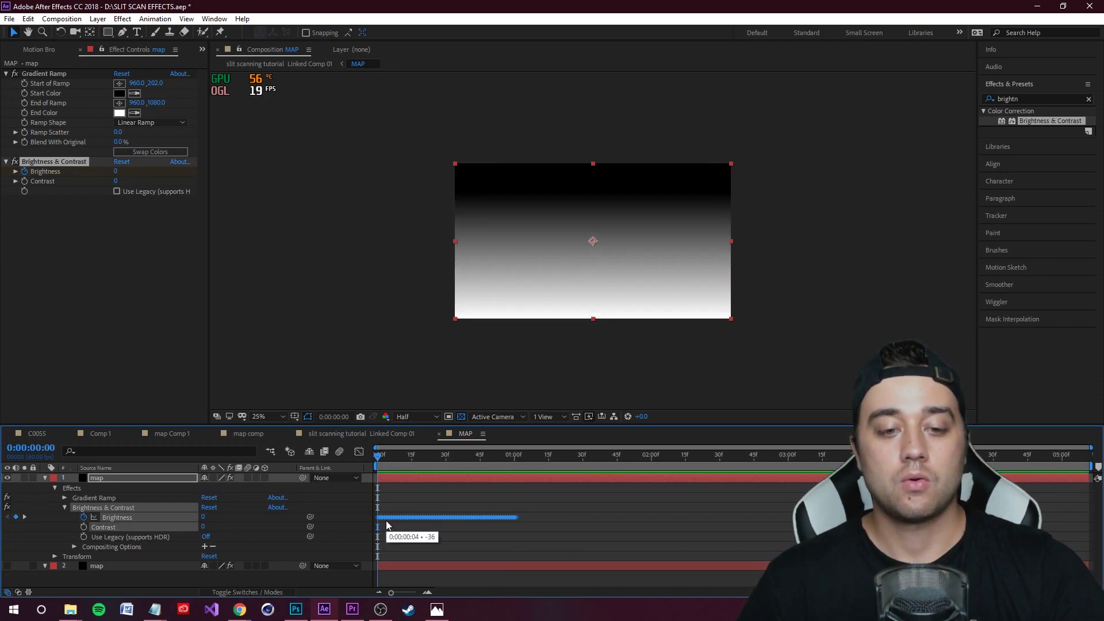
{"action": "left_click", "coordinate": [416, 510]}
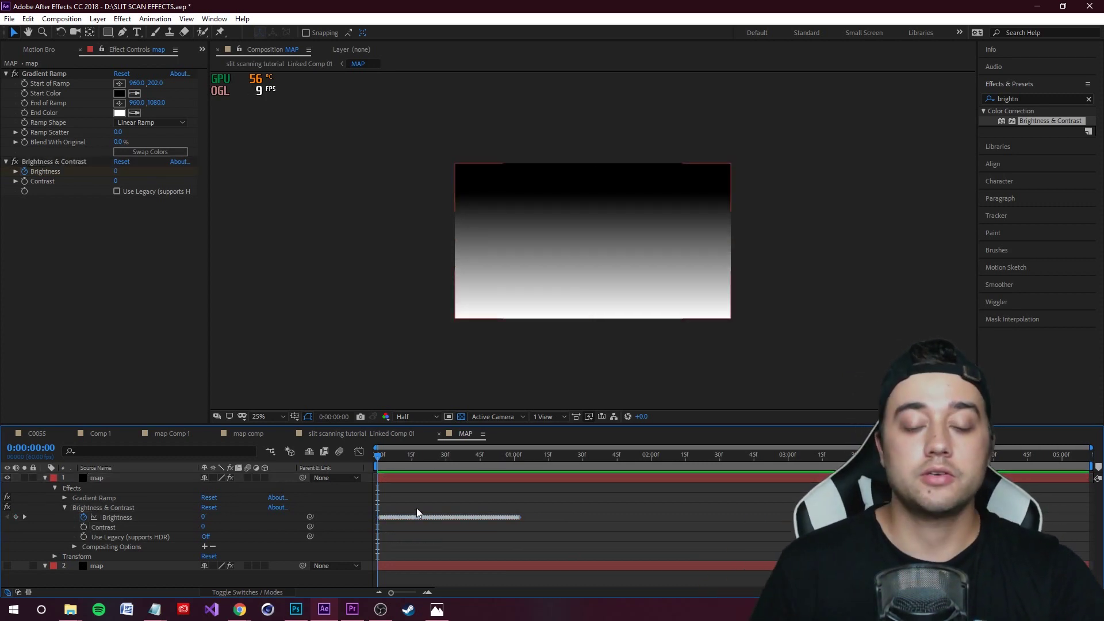
{"action": "key", "text": "space"}
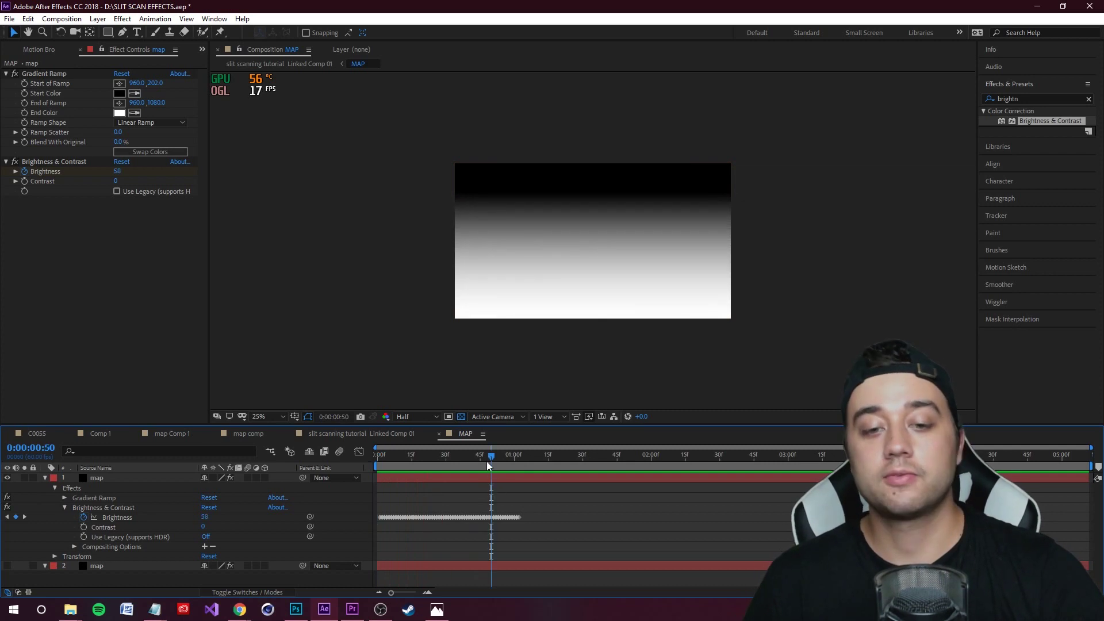
{"action": "key", "text": "space"}
Step: Play the linked composition to examine how the keyframed Brightness flicker displaces the figure
{"action": "left_click", "coordinate": [355, 435]}
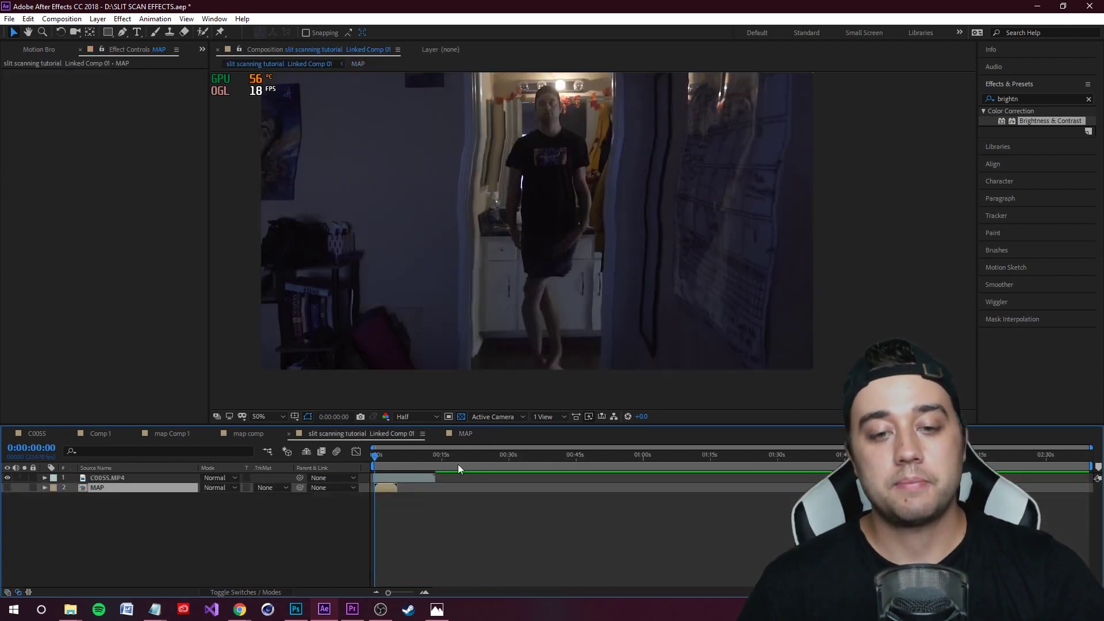
{"action": "key", "text": "space"}
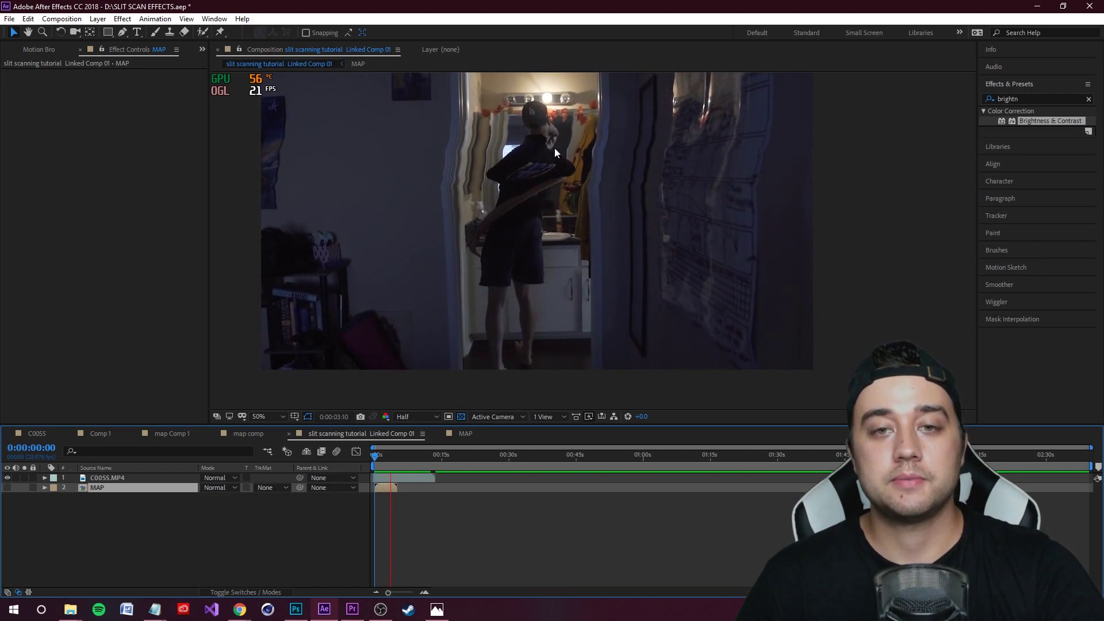
{"action": "scroll", "coordinate": [522, 121], "scroll_direction": "up", "scroll_amount": 2}
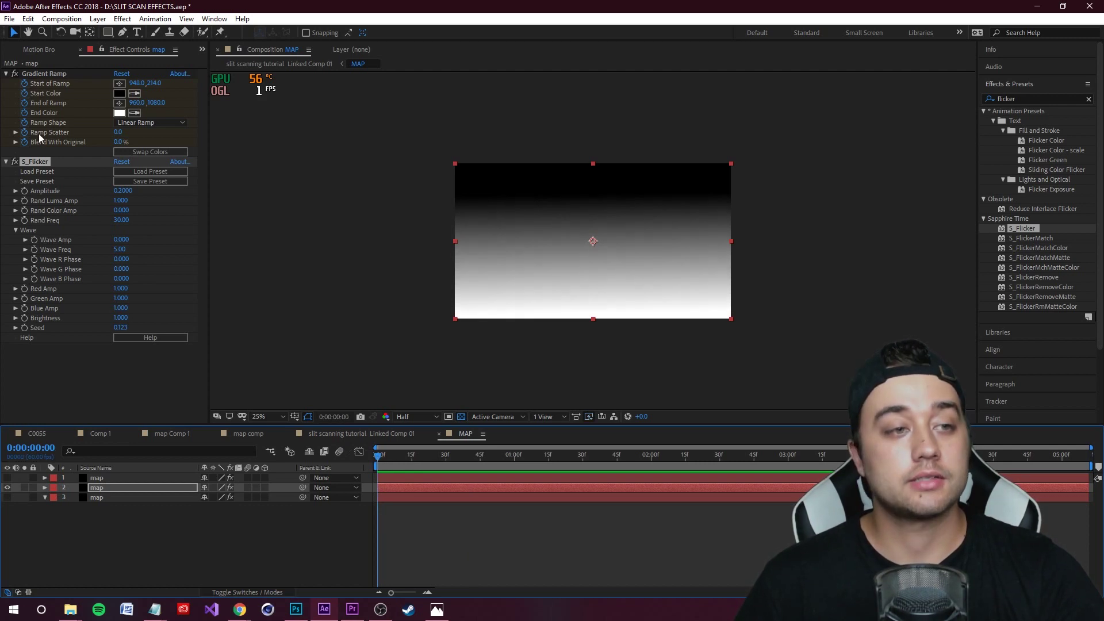
Step: Preview the map layer combining the animated Gradient Ramp with S_Flicker and return to the linked composition
{"action": "key", "text": "space"}
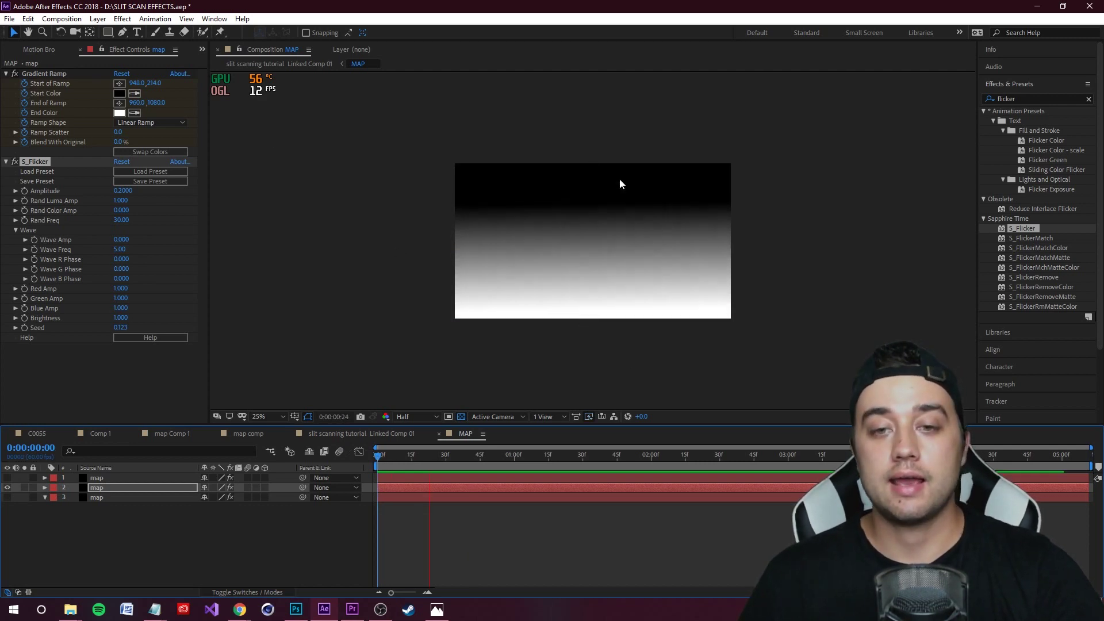
{"action": "left_click", "coordinate": [361, 434]}
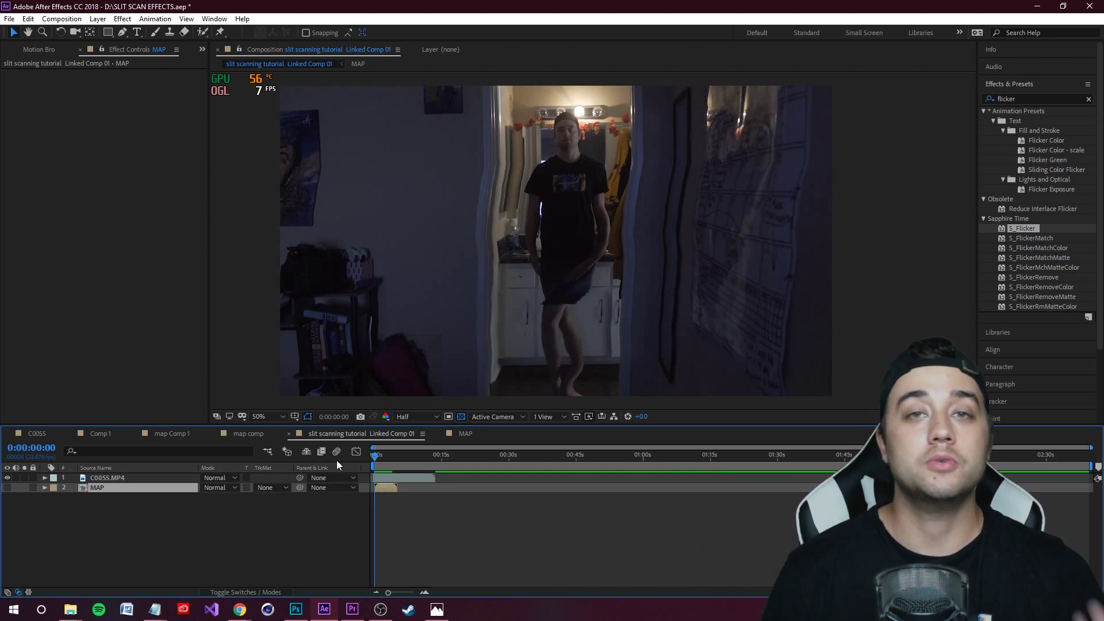
{"action": "left_click", "coordinate": [256, 534]}
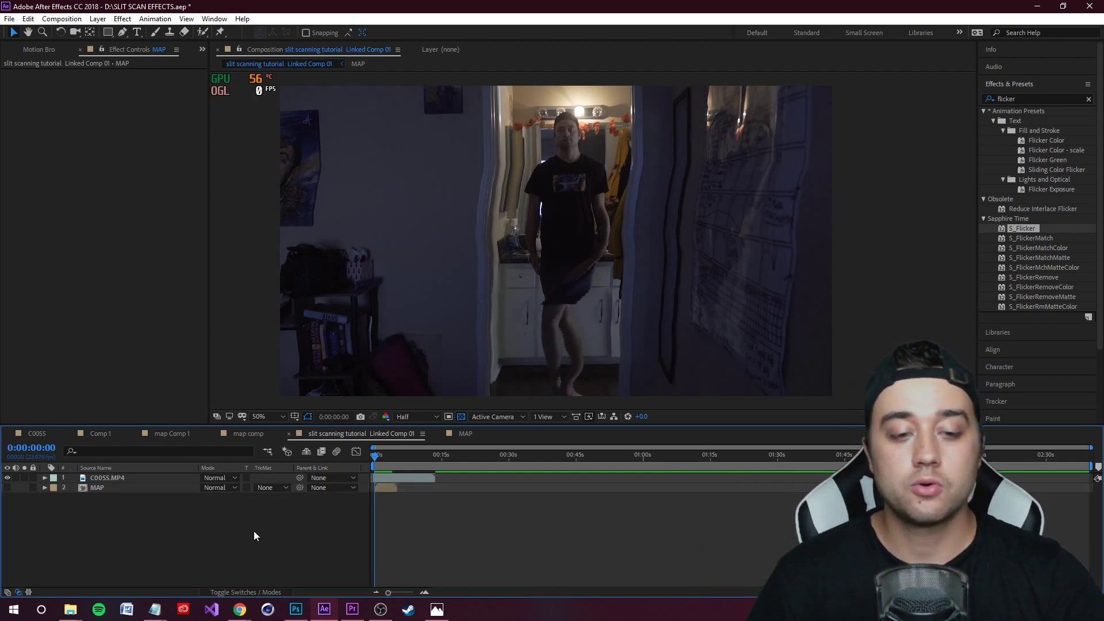
Step: In the MAP composition, mark map layers 1, 2 and 4 as shy and hide shy layers, keeping only layer 3 listed
{"action": "double_click", "coordinate": [95, 488]}
{"action": "left_click", "coordinate": [158, 522]}
{"action": "left_click", "coordinate": [223, 500]}
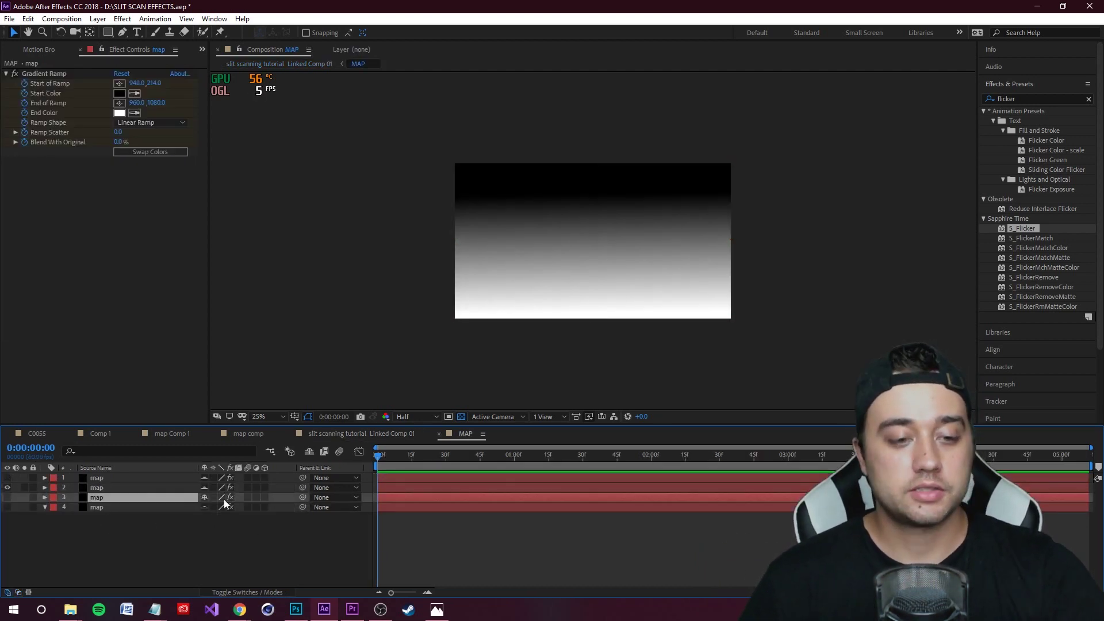
{"action": "left_click", "coordinate": [312, 454]}
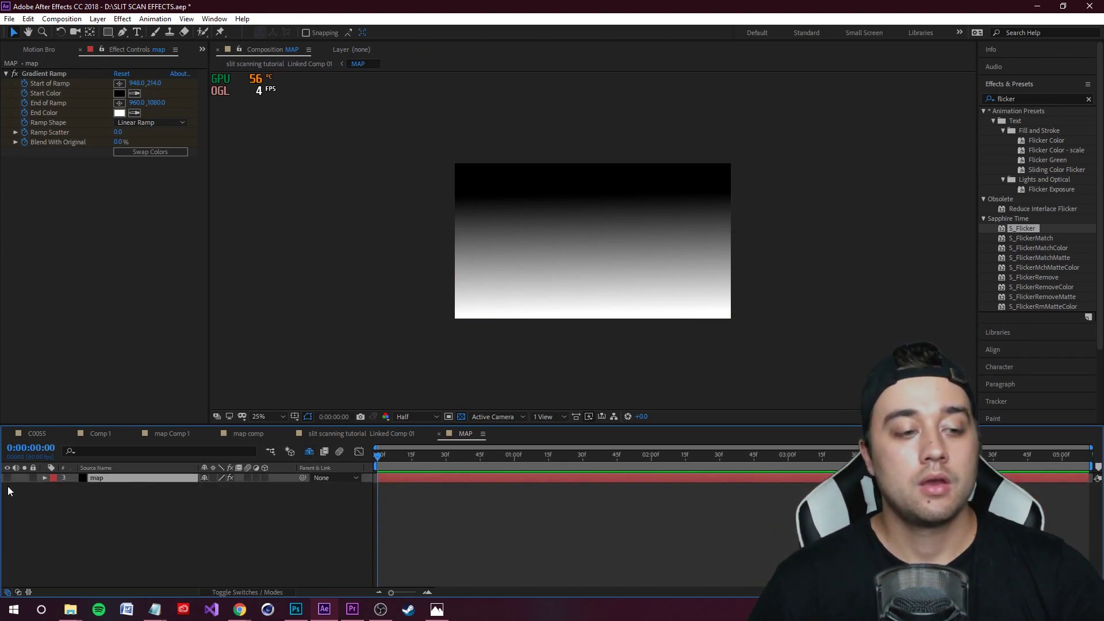
Step: Add the FREE Juice WRLD Type Beat MP3 as the top layer of the MAP composition and play a short preview
{"action": "left_click", "coordinate": [71, 609]}
{"action": "left_click_drag", "start_coordinate": [408, 291], "coordinate": [765, 220]}
{"action": "left_click_drag", "start_coordinate": [970, 305], "coordinate": [179, 543]}
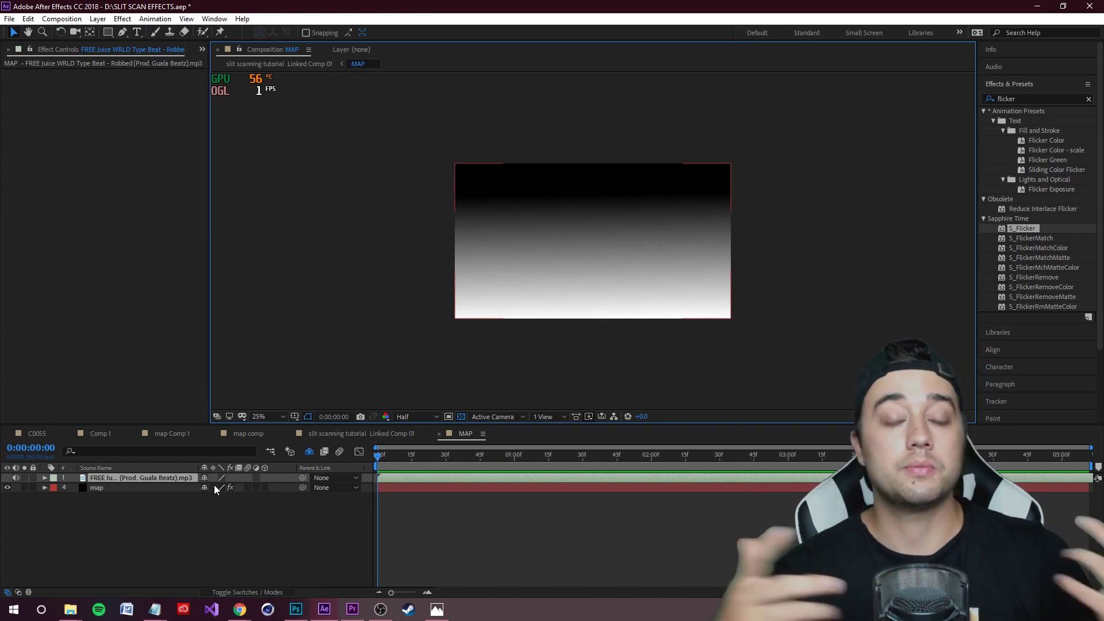
{"action": "key", "text": "space"}
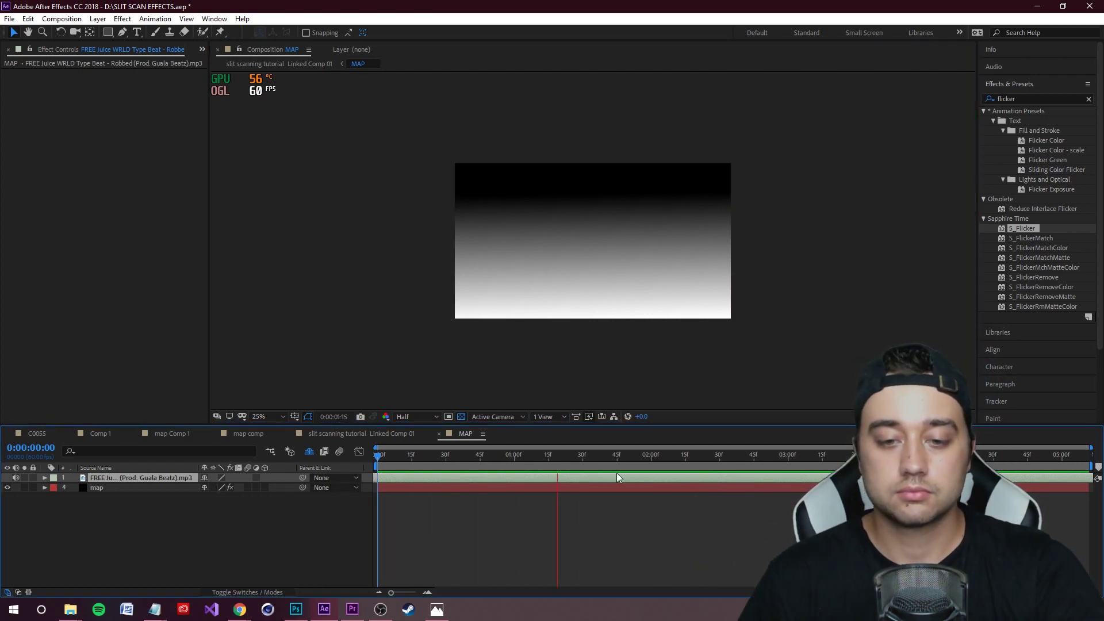
{"action": "key", "text": "space"}
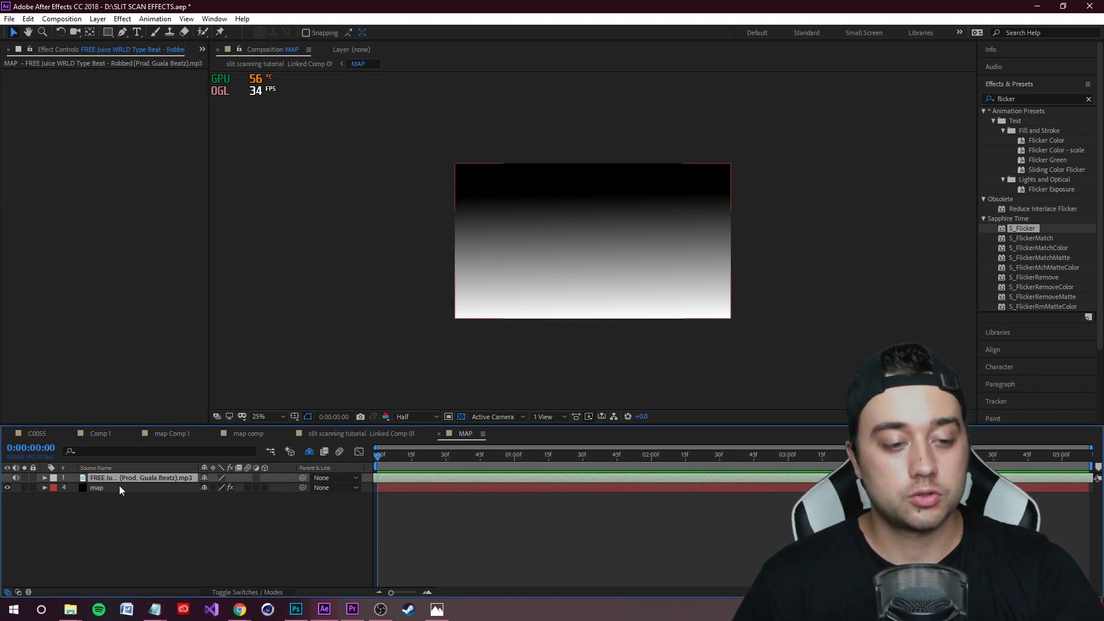
Step: Convert the MP3 layer's audio to keyframes and expand the Audio Amplitude layer to show its keyframes
{"action": "key", "text": "ctrl+d"}
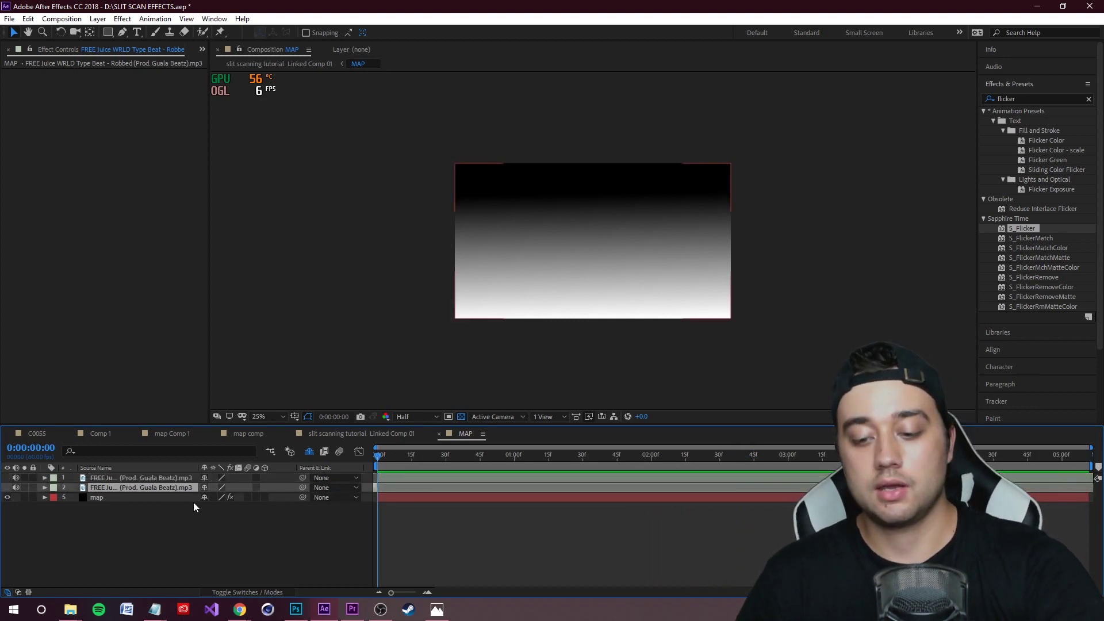
{"action": "key", "text": "Delete"}
{"action": "left_click", "coordinate": [167, 480]}
{"action": "right_click", "coordinate": [160, 479]}
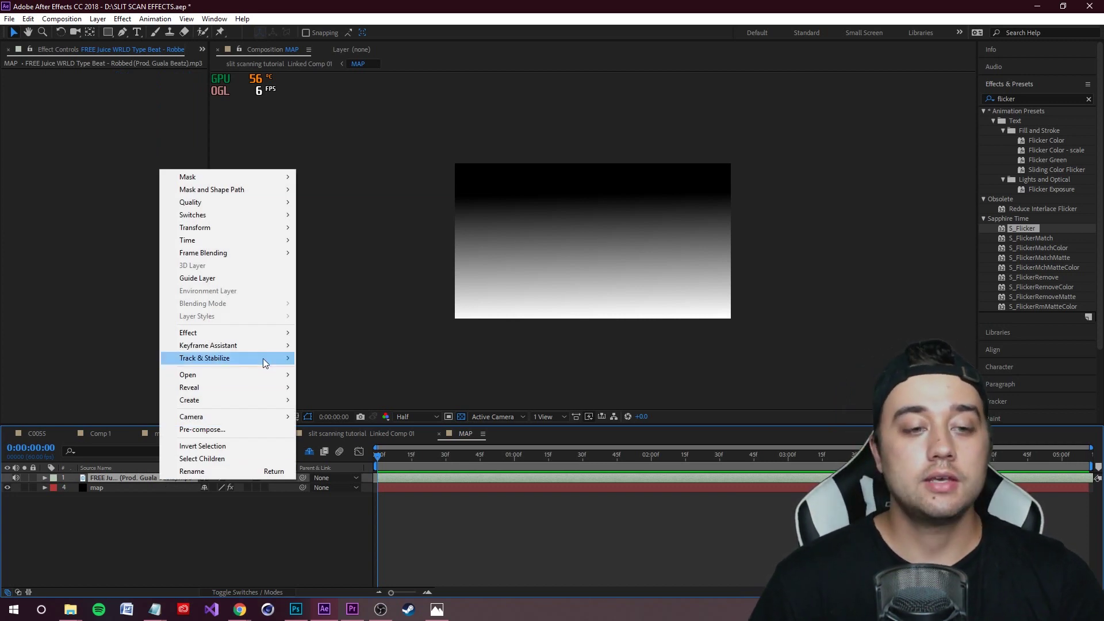
{"action": "mouse_move", "coordinate": [267, 347]}
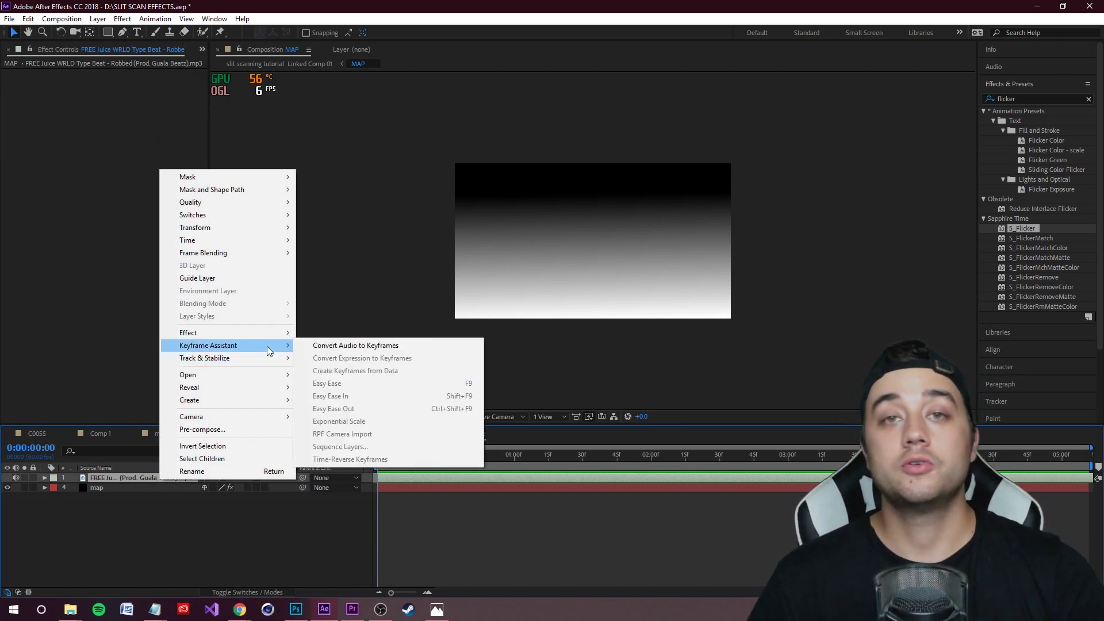
{"action": "left_click", "coordinate": [336, 346]}
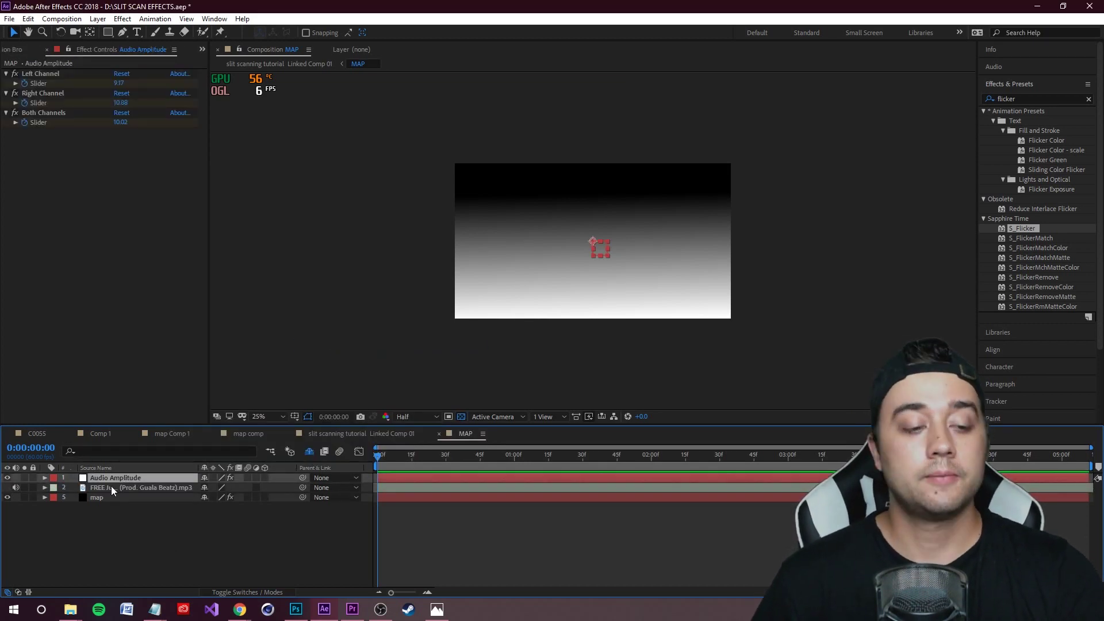
{"action": "left_click", "coordinate": [45, 479]}
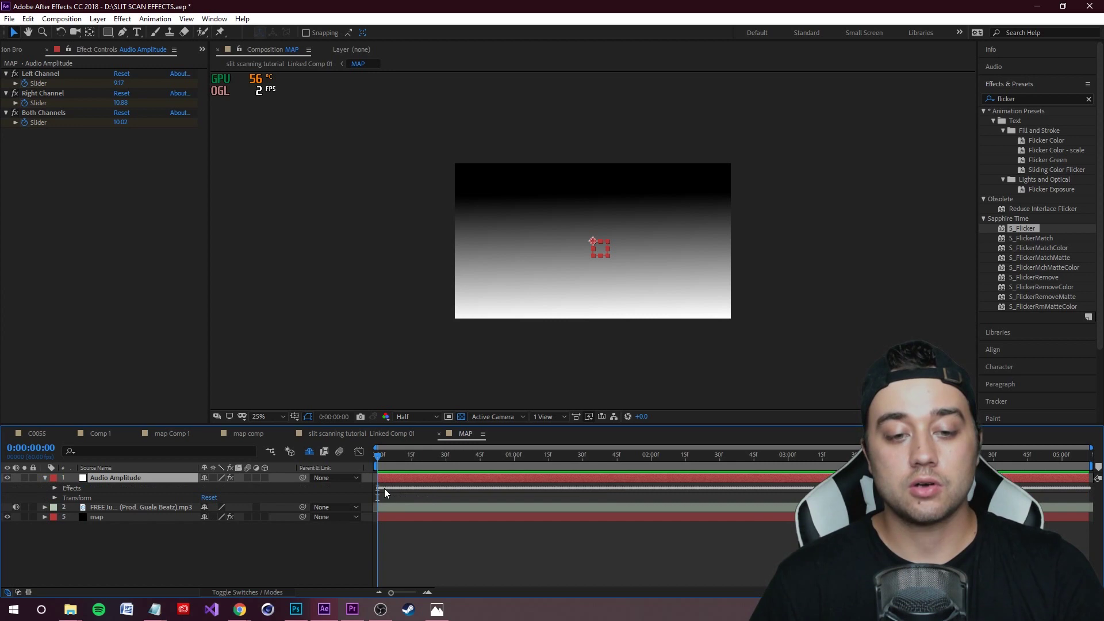
Step: Find the Brightness & Contrast effect and apply it to the map layer
{"action": "left_click", "coordinate": [758, 510]}
{"action": "left_click", "coordinate": [1012, 99]}
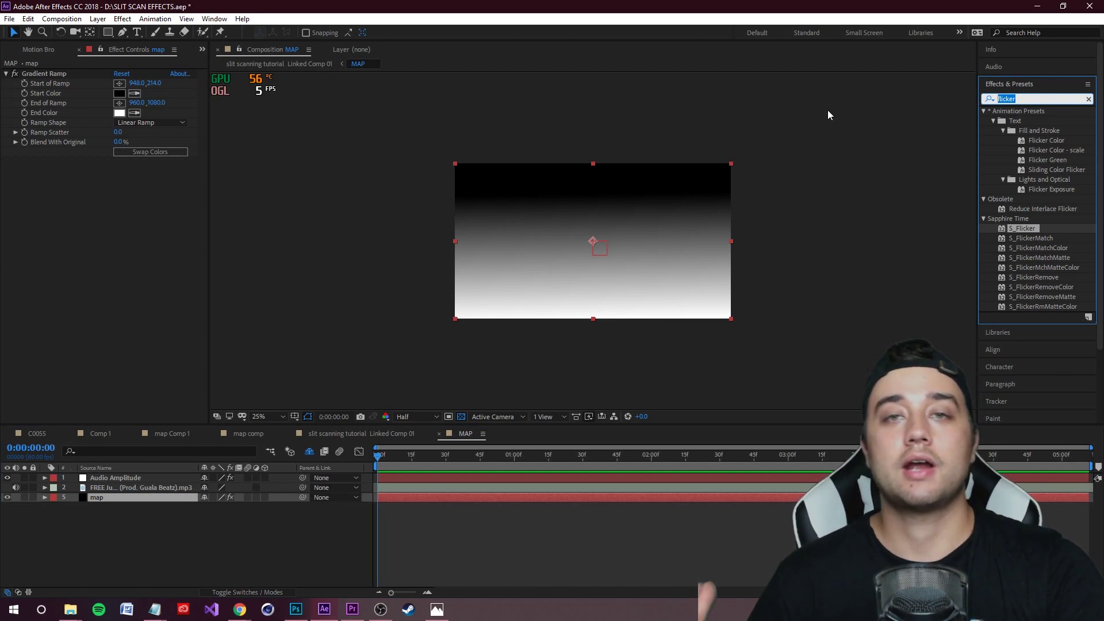
{"action": "type", "text": "bright"}
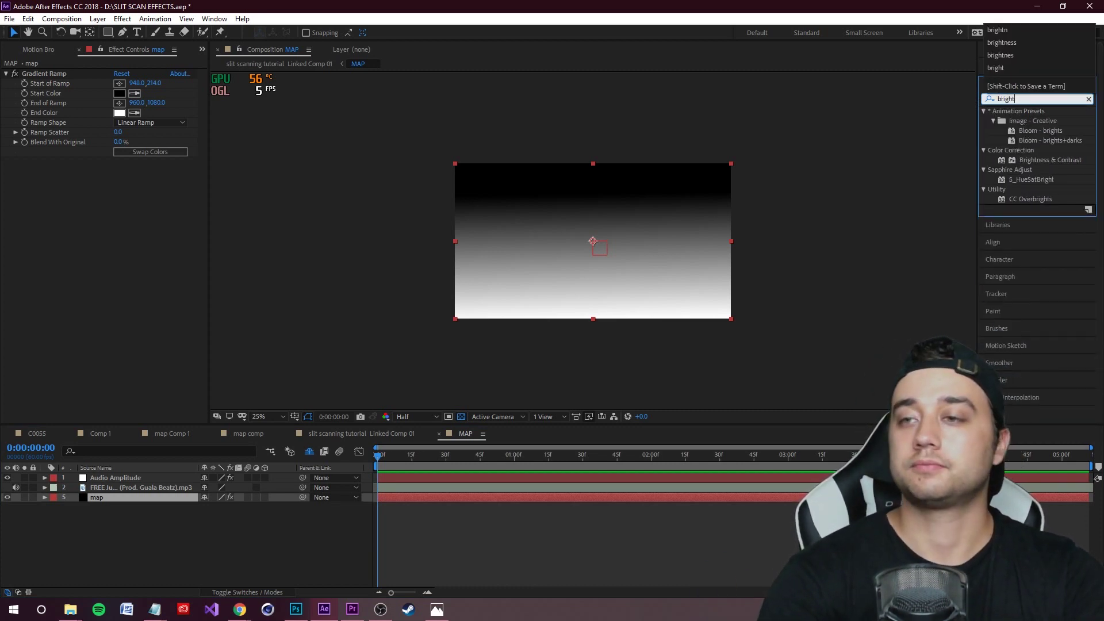
{"action": "type", "text": "n"}
{"action": "left_click_drag", "start_coordinate": [1027, 120], "coordinate": [104, 498]}
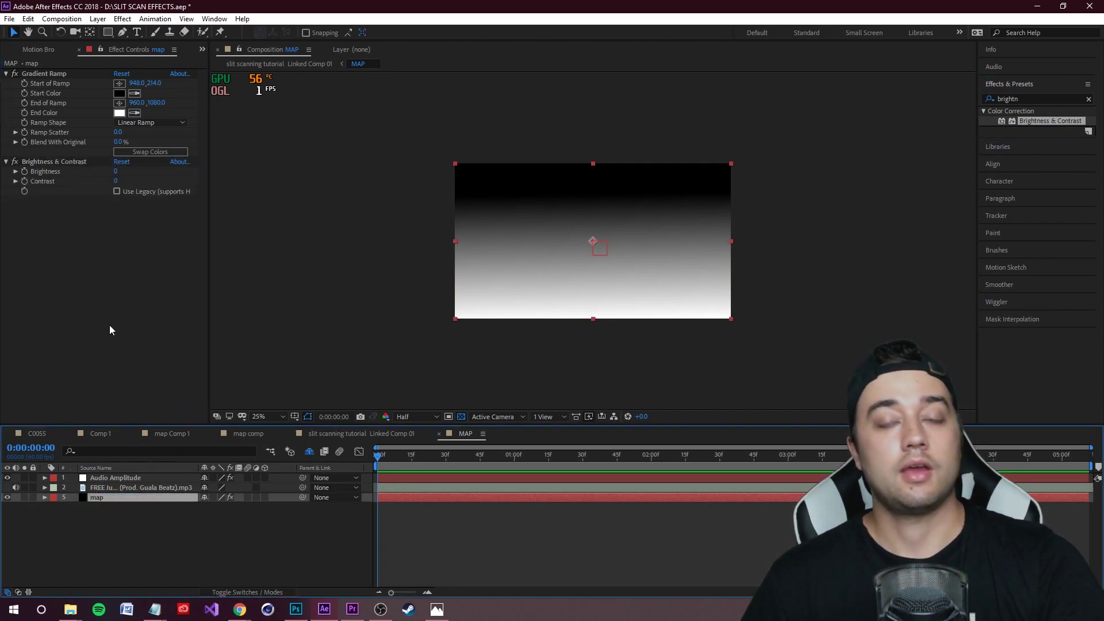
Step: Reveal the map layer's Brightness & Contrast properties and enable an expression on Brightness
{"action": "left_click", "coordinate": [45, 497]}
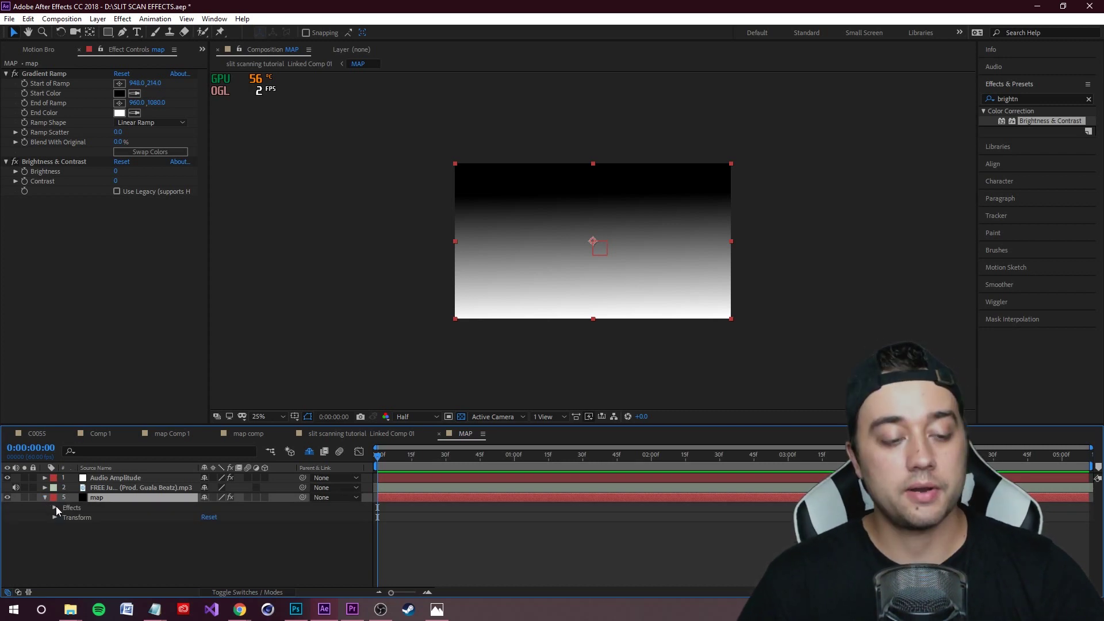
{"action": "left_click", "coordinate": [54, 506]}
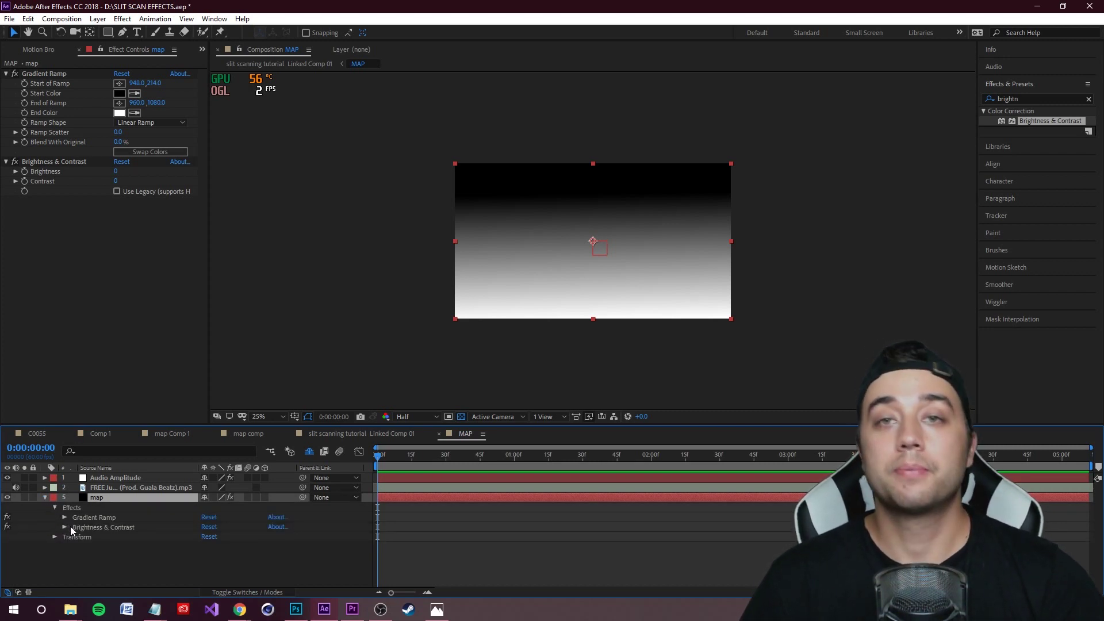
{"action": "left_click", "coordinate": [65, 528]}
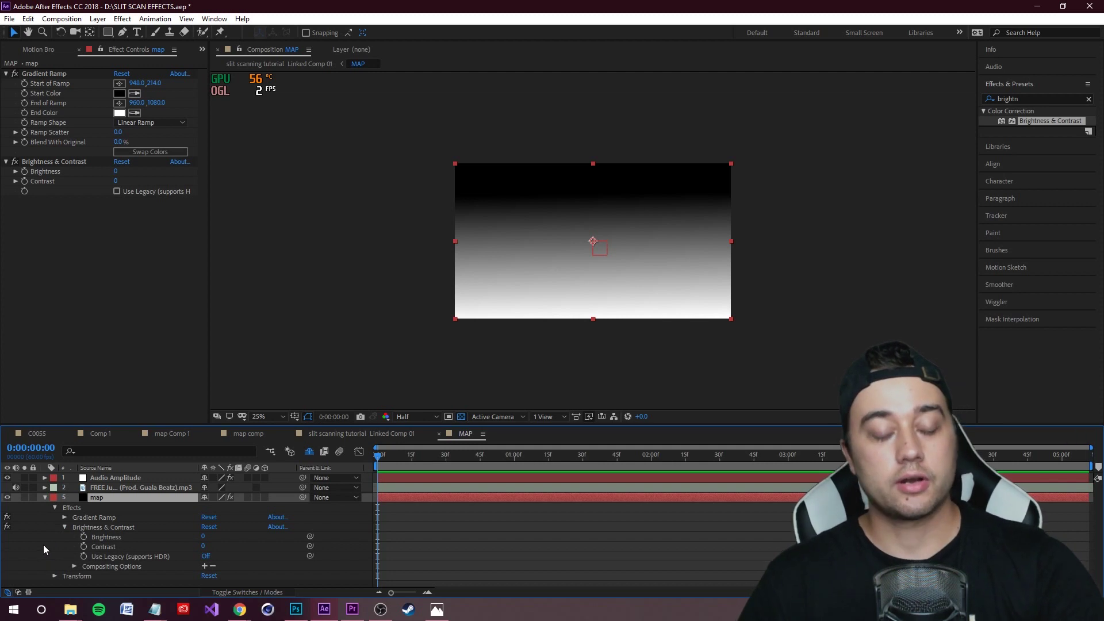
{"action": "left_click", "coordinate": [84, 537], "text": "alt"}
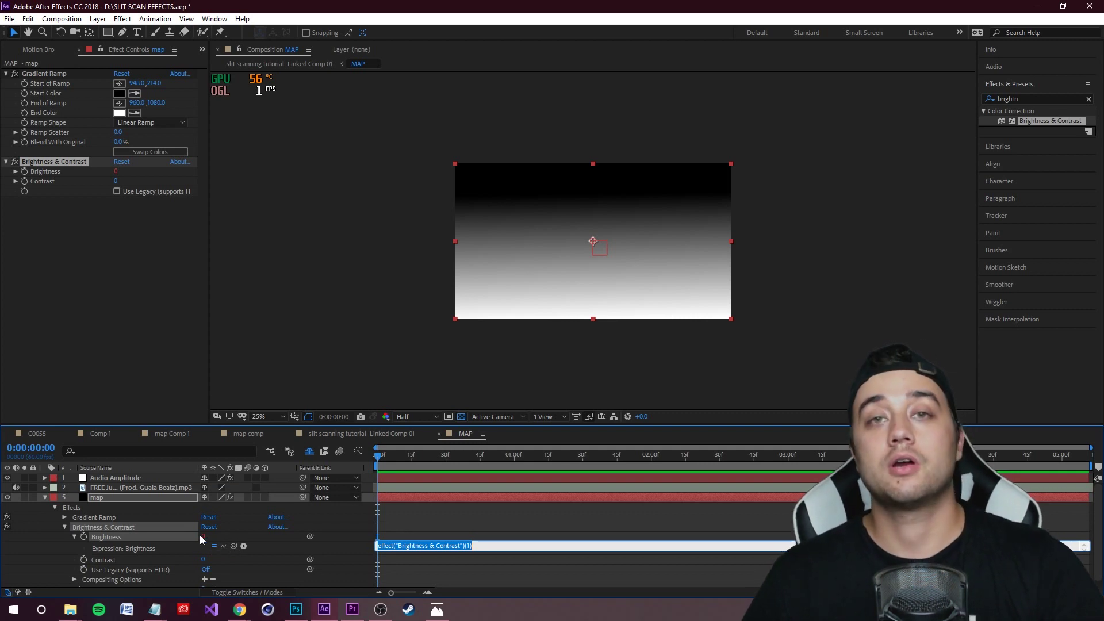
Step: Expand the Audio Amplitude layer's effects to reveal the Both Channels Slider and select that Slider
{"action": "left_click", "coordinate": [114, 477]}
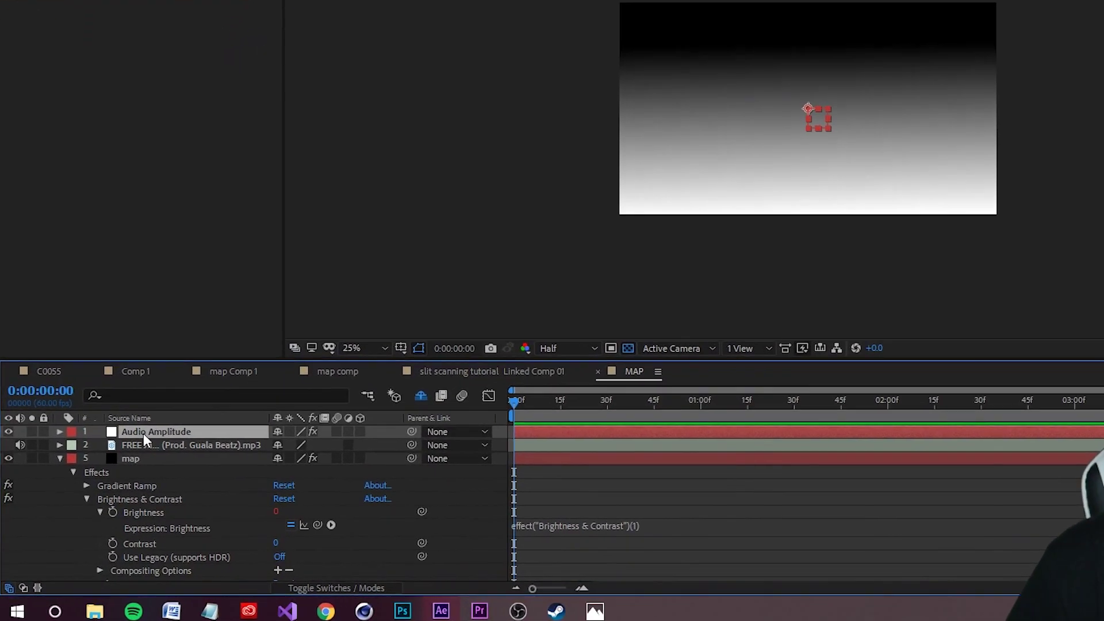
{"action": "left_click", "coordinate": [60, 431]}
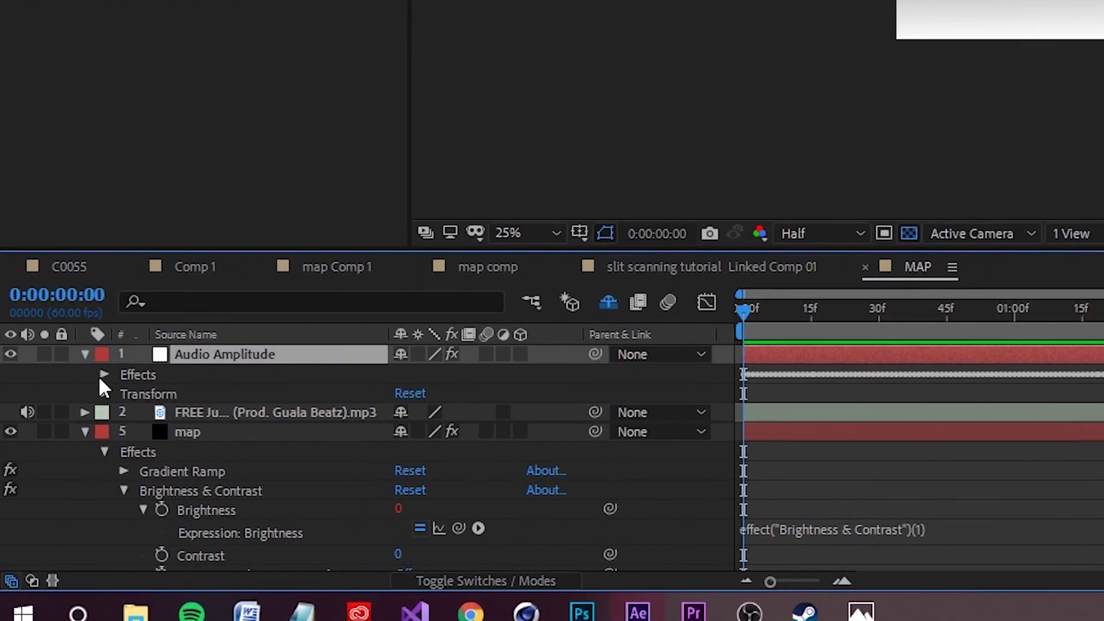
{"action": "left_click", "coordinate": [102, 376]}
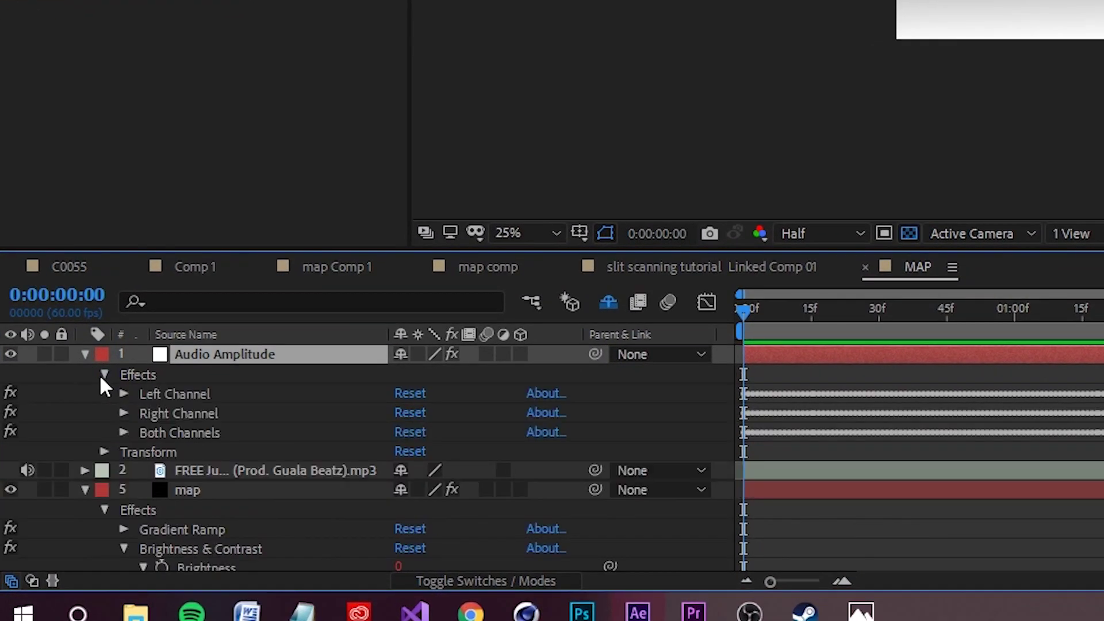
{"action": "left_click", "coordinate": [124, 433]}
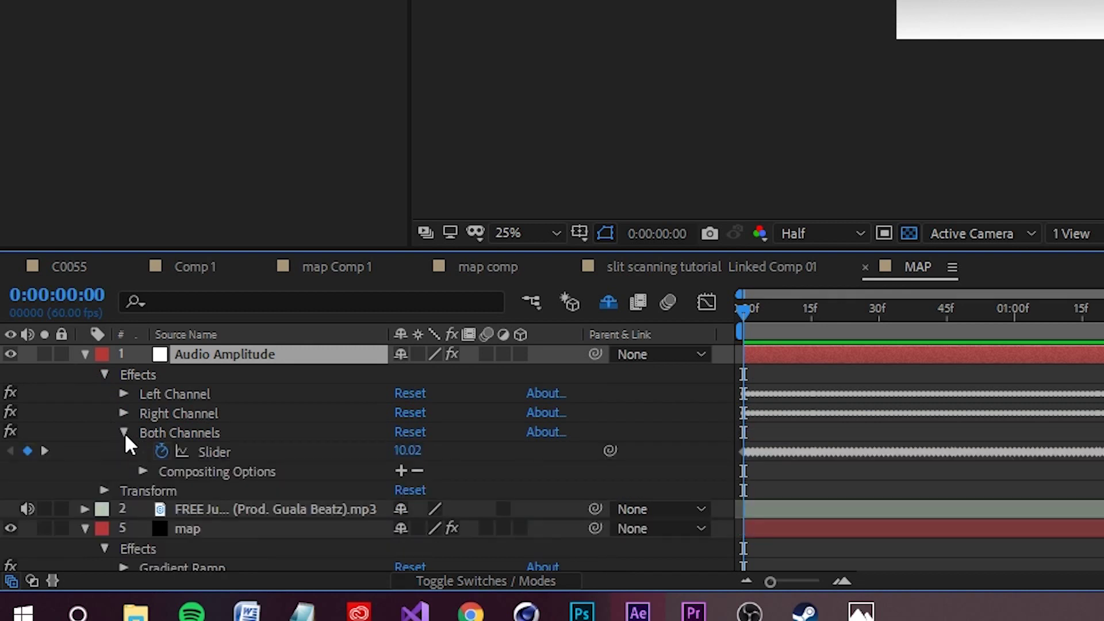
{"action": "left_click", "coordinate": [168, 393]}
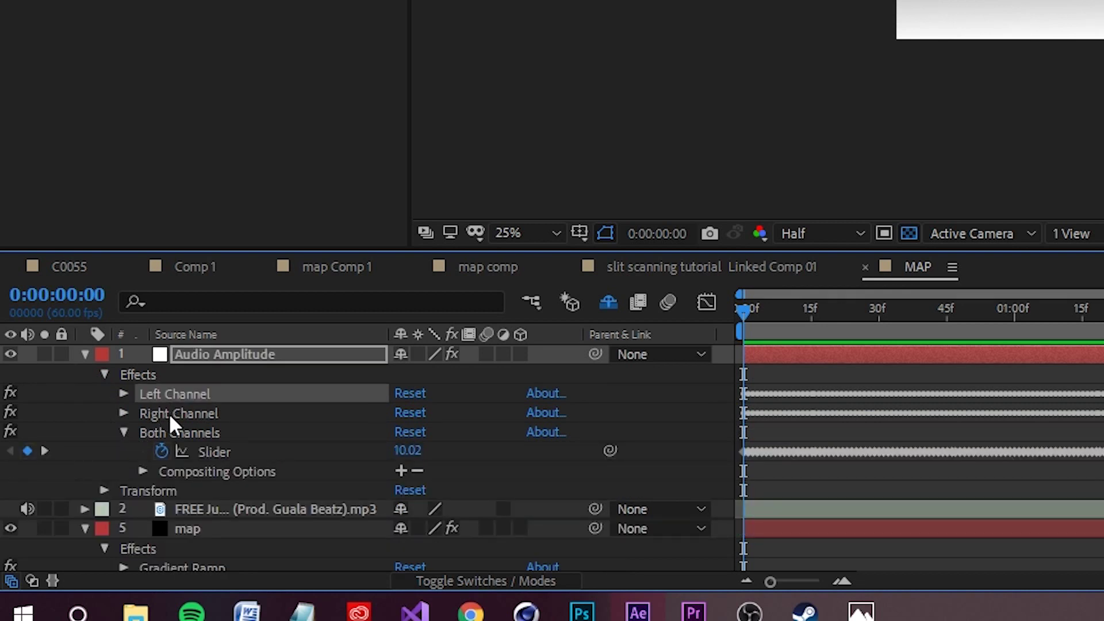
{"action": "left_click", "coordinate": [176, 416]}
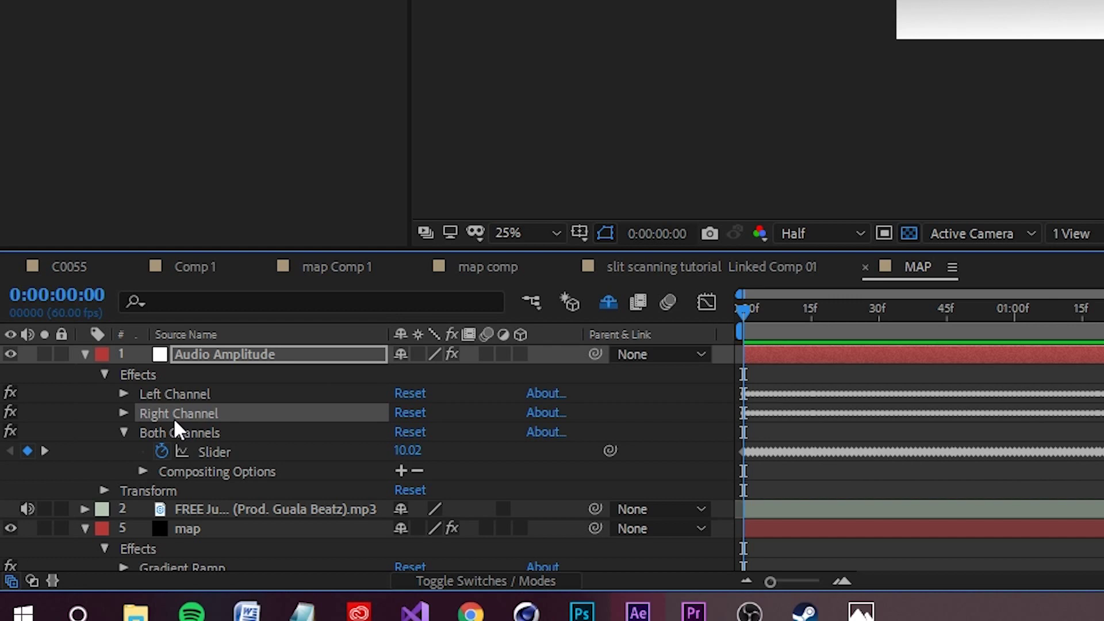
{"action": "left_click", "coordinate": [193, 432]}
{"action": "left_click", "coordinate": [219, 451]}
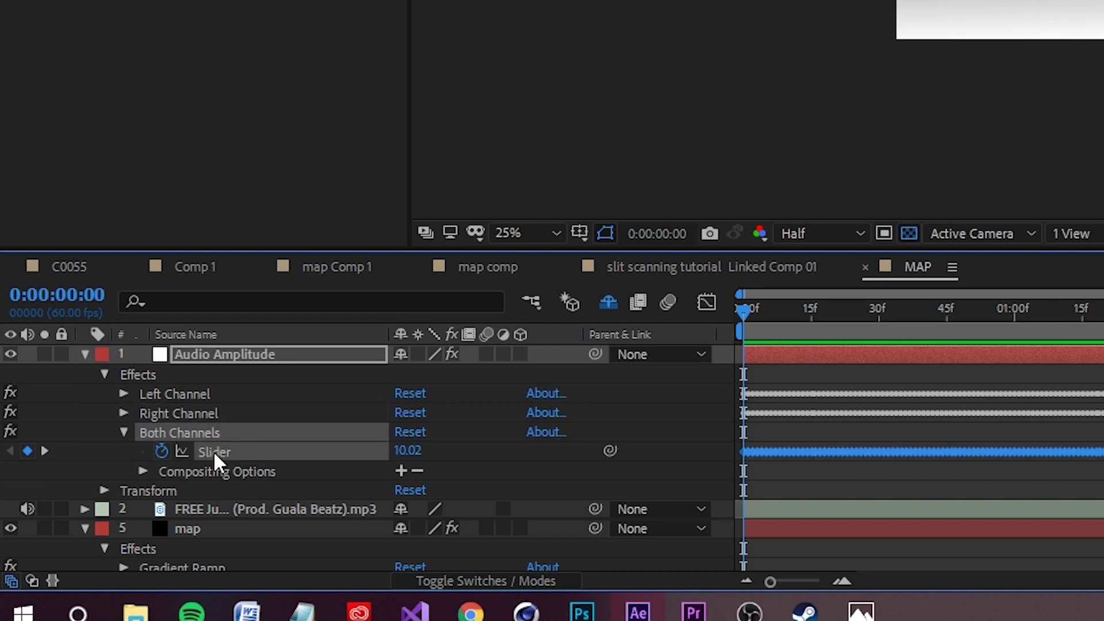
Step: Link the map layer's Brightness expression to the Audio Amplitude layer's Both Channels Slider
{"action": "scroll", "coordinate": [237, 429], "scroll_direction": "down", "scroll_amount": 3}
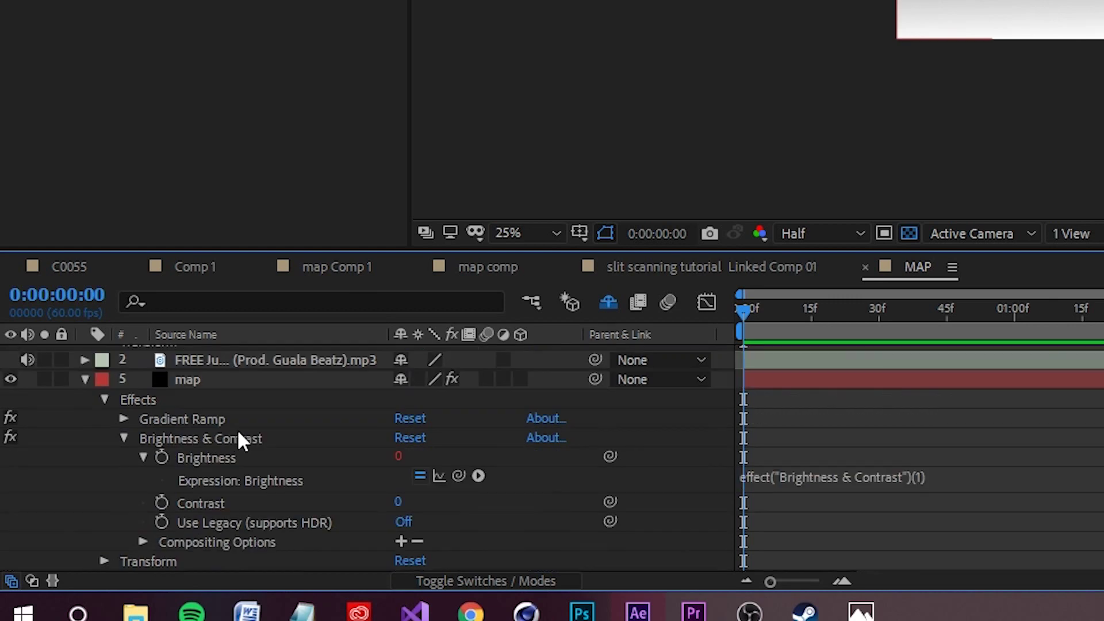
{"action": "left_click", "coordinate": [218, 458]}
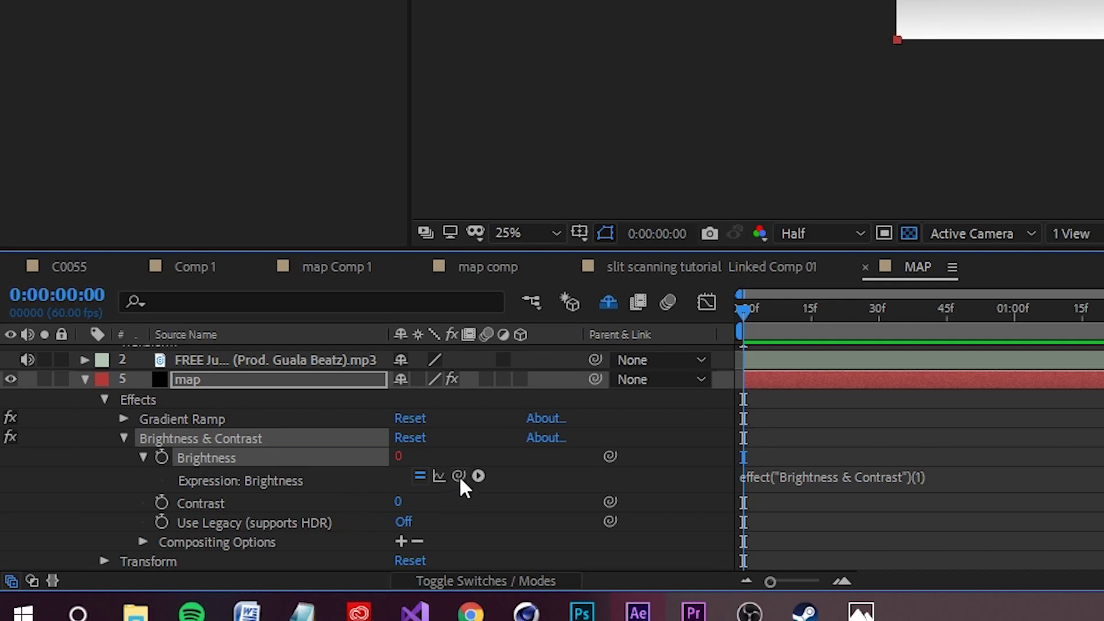
{"action": "left_click_drag", "start_coordinate": [459, 476], "coordinate": [228, 437]}
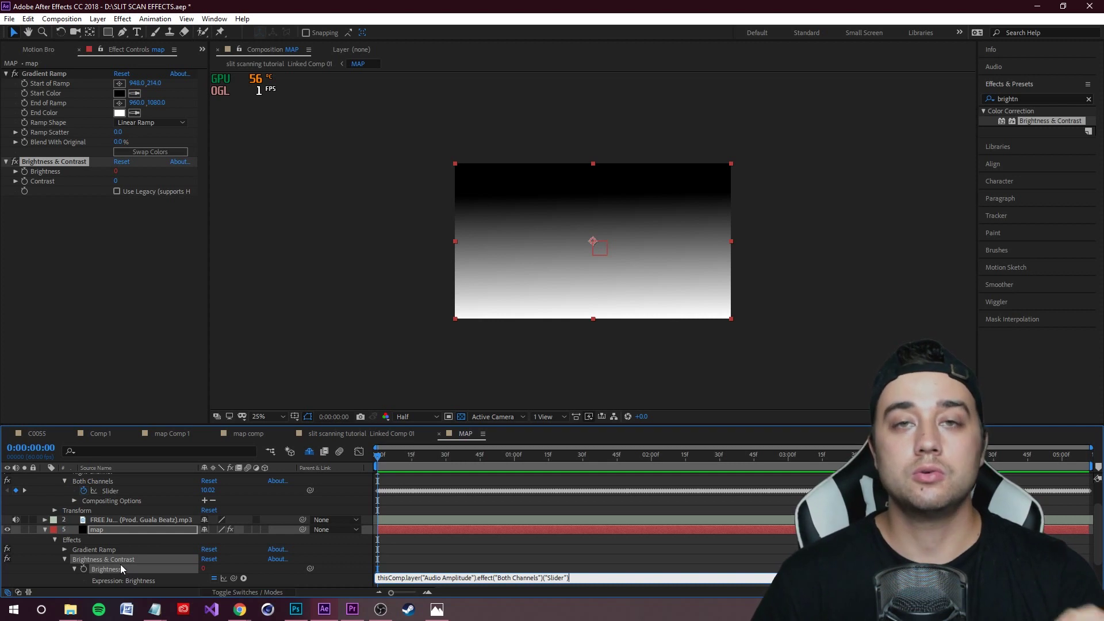
{"action": "left_click", "coordinate": [433, 551]}
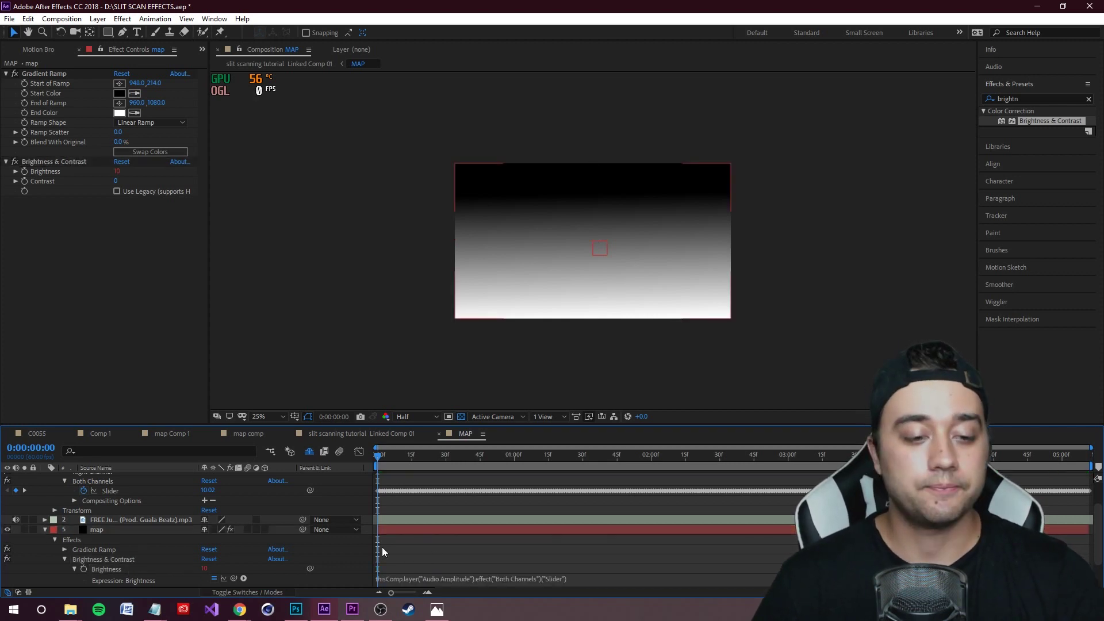
Step: Advance frame by frame to compare Brightness with the Both Channels Slider, and return to the composition's start
{"action": "key", "text": "Page_Down"}
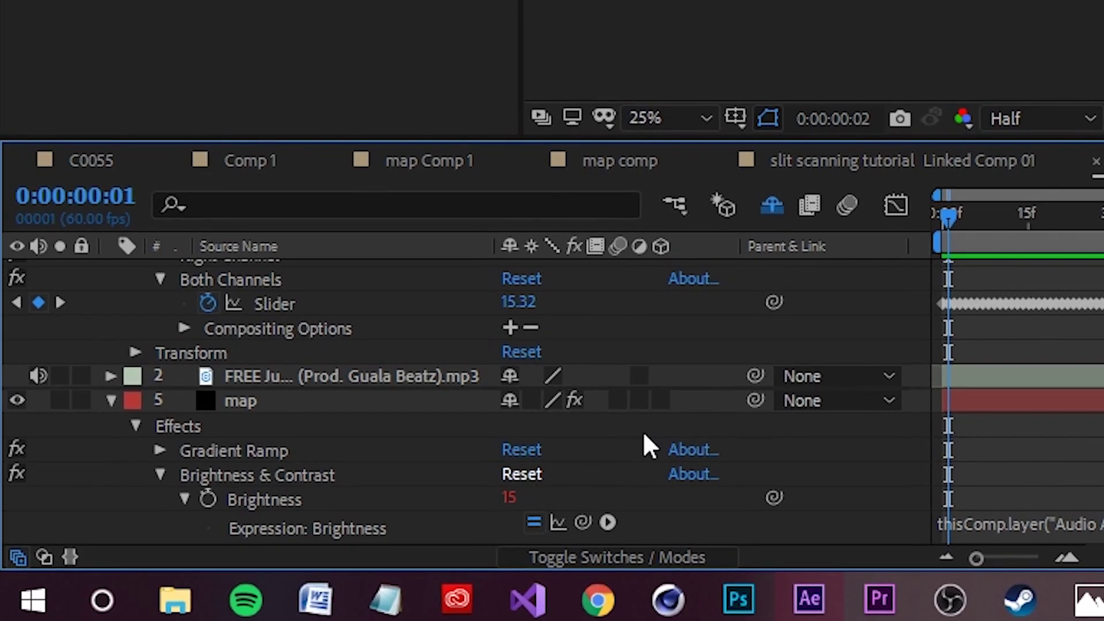
{"action": "key", "text": "Page_Down"}
{"action": "key", "text": "Page_Down"}
{"action": "key", "text": "Page_Down"}
{"action": "key", "text": "Page_Down"}
{"action": "key", "text": "Page_Down"}
{"action": "key", "text": "Page_Down"}
{"action": "key", "text": "Page_Down"}
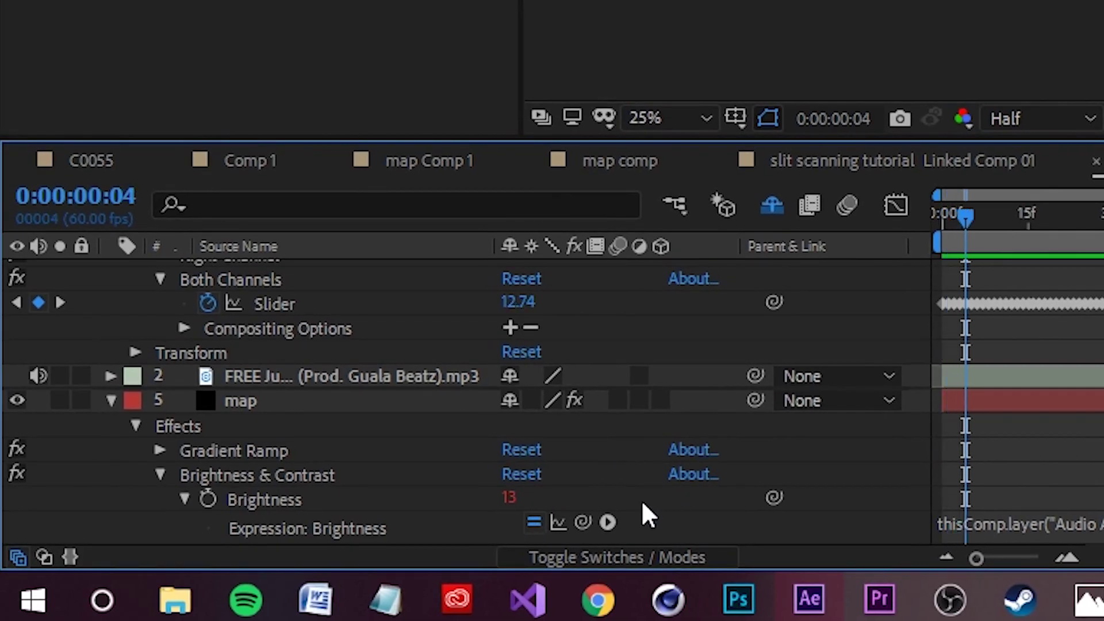
{"action": "key", "text": "Page_Down"}
{"action": "key", "text": "Page_Down"}
{"action": "key", "text": "Page_Down"}
{"action": "key", "text": "Page_Down"}
{"action": "key", "text": "Page_Down"}
{"action": "key", "text": "Page_Down"}
{"action": "key", "text": "Page_Down"}
{"action": "key", "text": "Page_Down"}
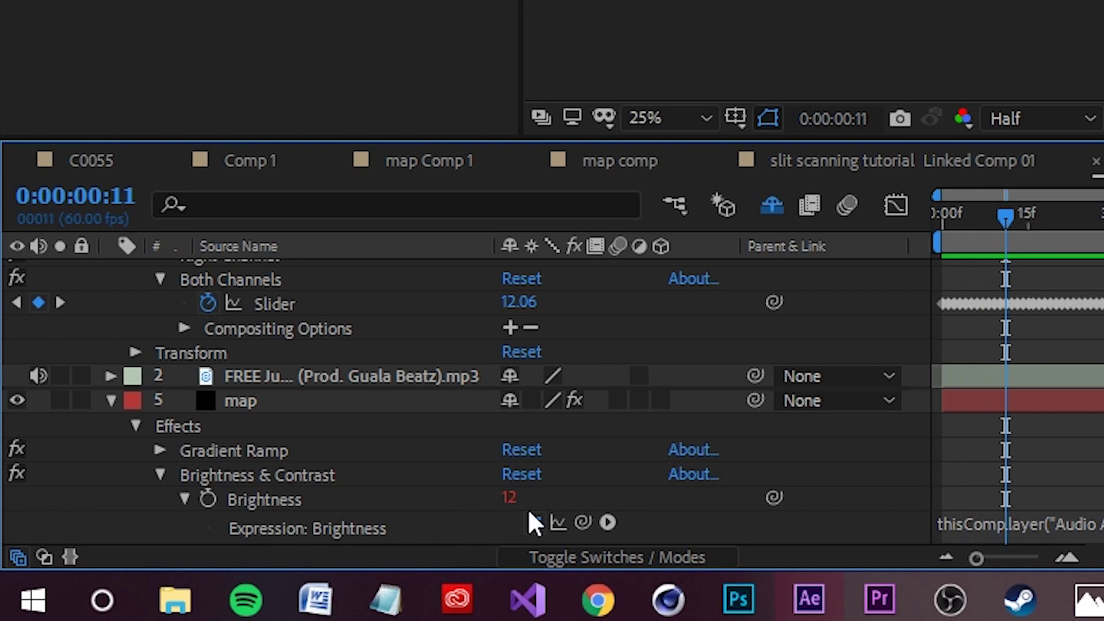
{"action": "key", "text": "Page_Down"}
{"action": "key", "text": "Page_Down"}
{"action": "key", "text": "Page_Down"}
{"action": "key", "text": "Page_Down"}
{"action": "key", "text": "Page_Down"}
{"action": "key", "text": "Page_Down"}
{"action": "key", "text": "Page_Down"}
{"action": "key", "text": "Page_Down"}
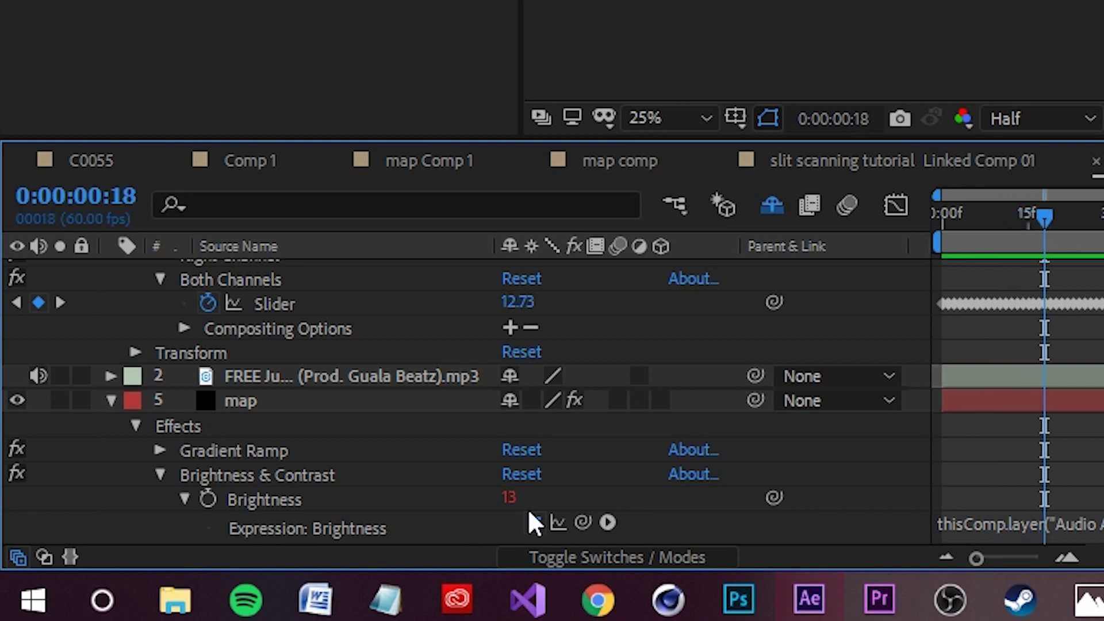
{"action": "key", "text": "Page_Down"}
{"action": "key", "text": "Page_Down"}
{"action": "key", "text": "Page_Down"}
{"action": "key", "text": "Page_Down"}
{"action": "key", "text": "Page_Down"}
{"action": "key", "text": "Page_Down"}
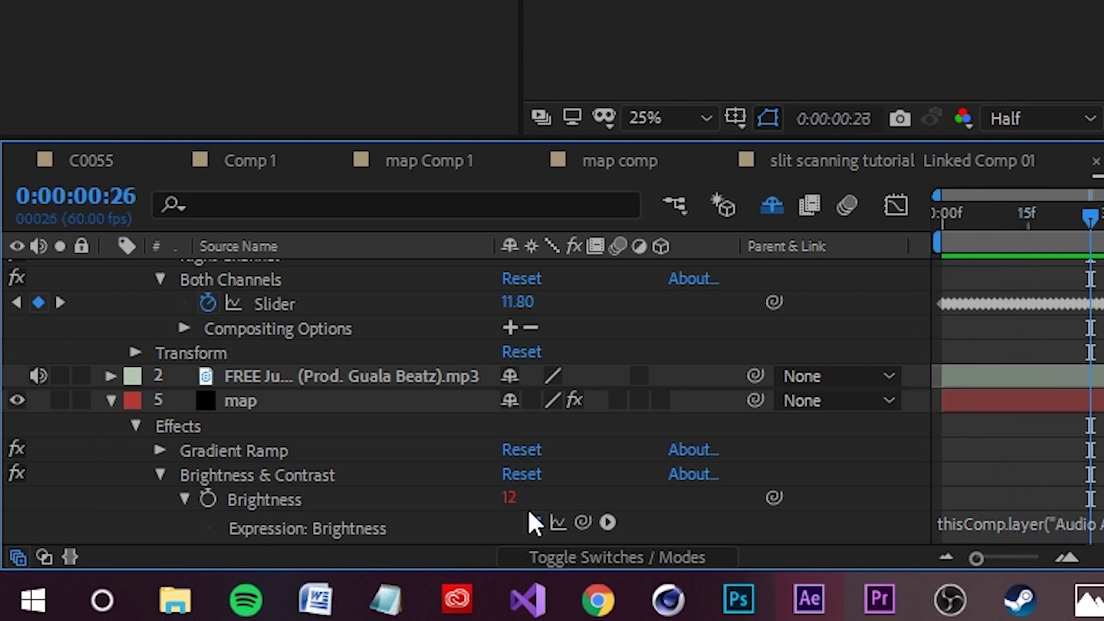
{"action": "key", "text": "Home"}
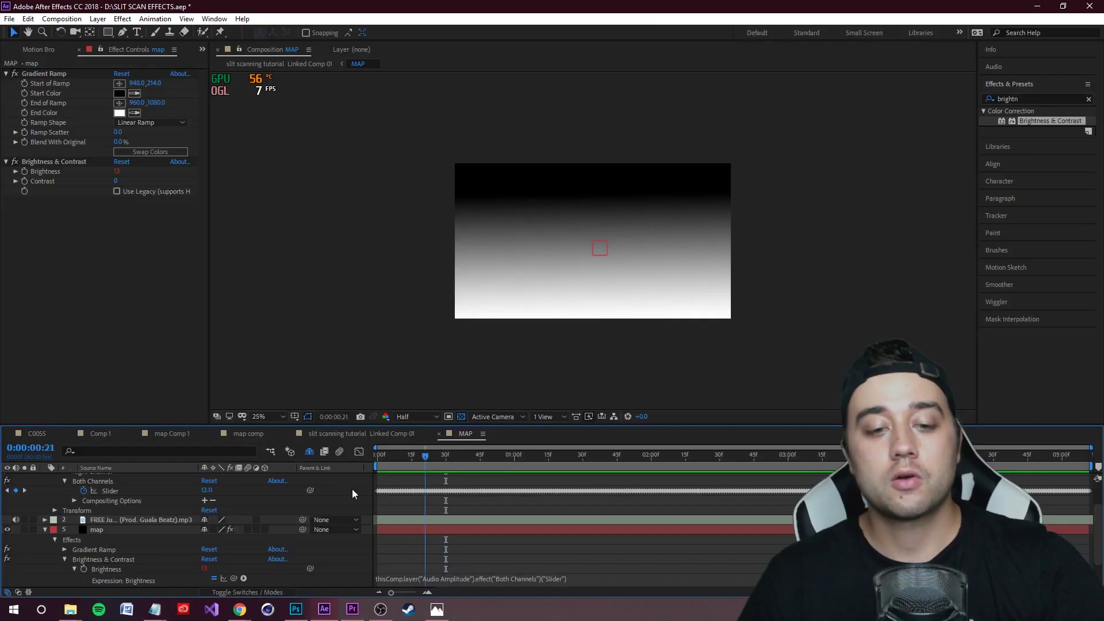
Step: Append *15 to the map layer's Brightness expression to amplify the audio-driven brightness
{"action": "left_click", "coordinate": [579, 582]}
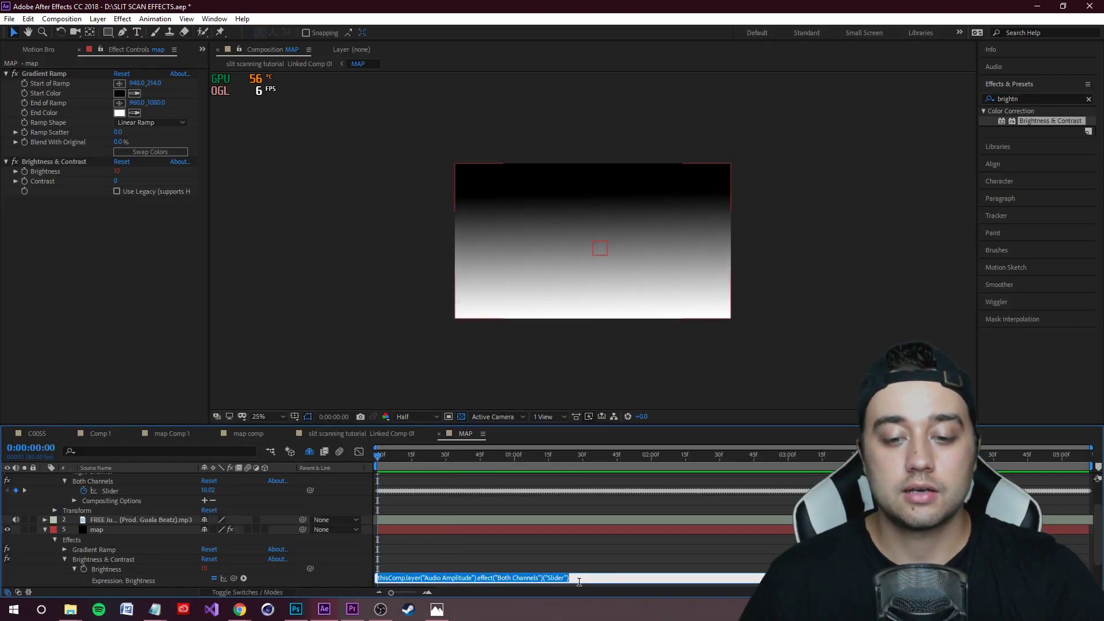
{"action": "left_click", "coordinate": [581, 578]}
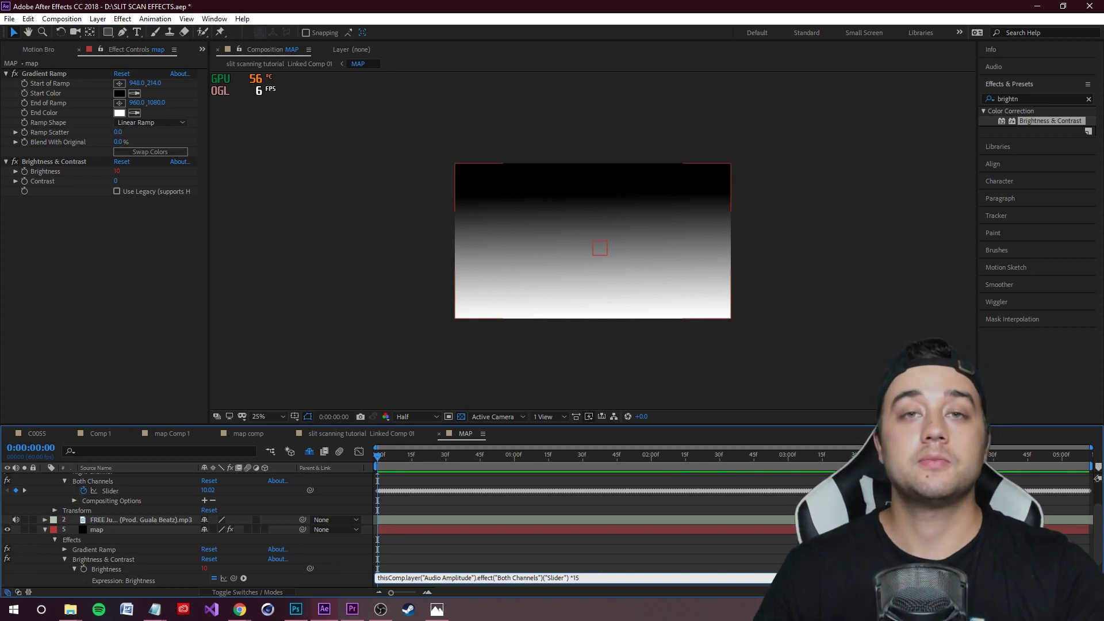
{"action": "left_click", "coordinate": [588, 555]}
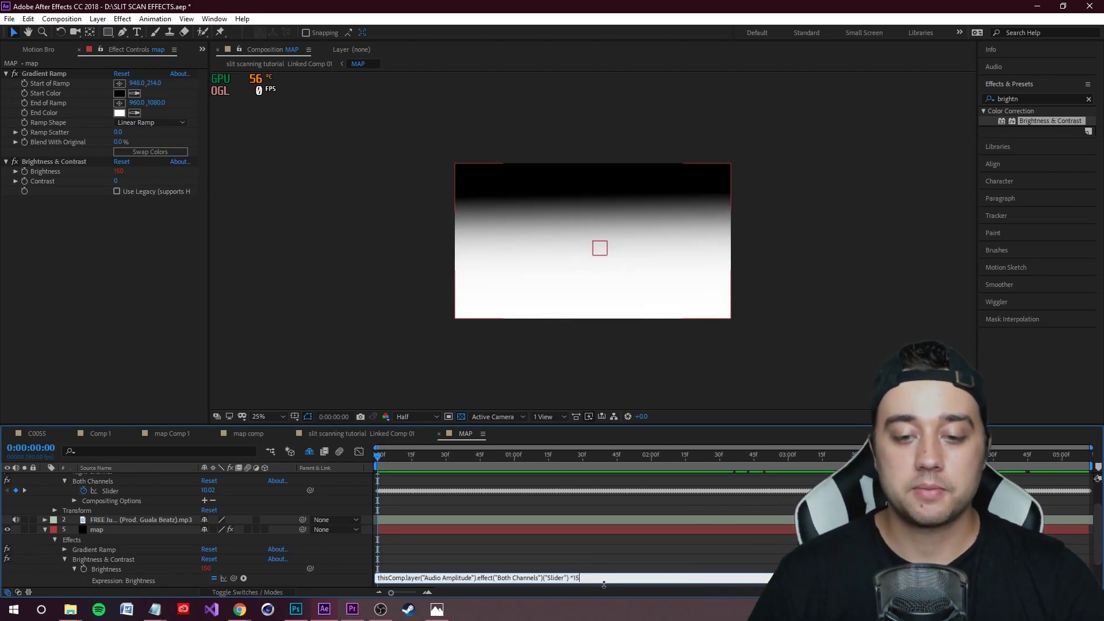
Step: Change the map layer's Brightness expression multiplier to *10 and preview the effect in slit scanning tutorial Linked Comp 01
{"action": "left_click", "coordinate": [602, 577]}
{"action": "key", "text": "BackSpace"}
{"action": "type", "text": "0"}
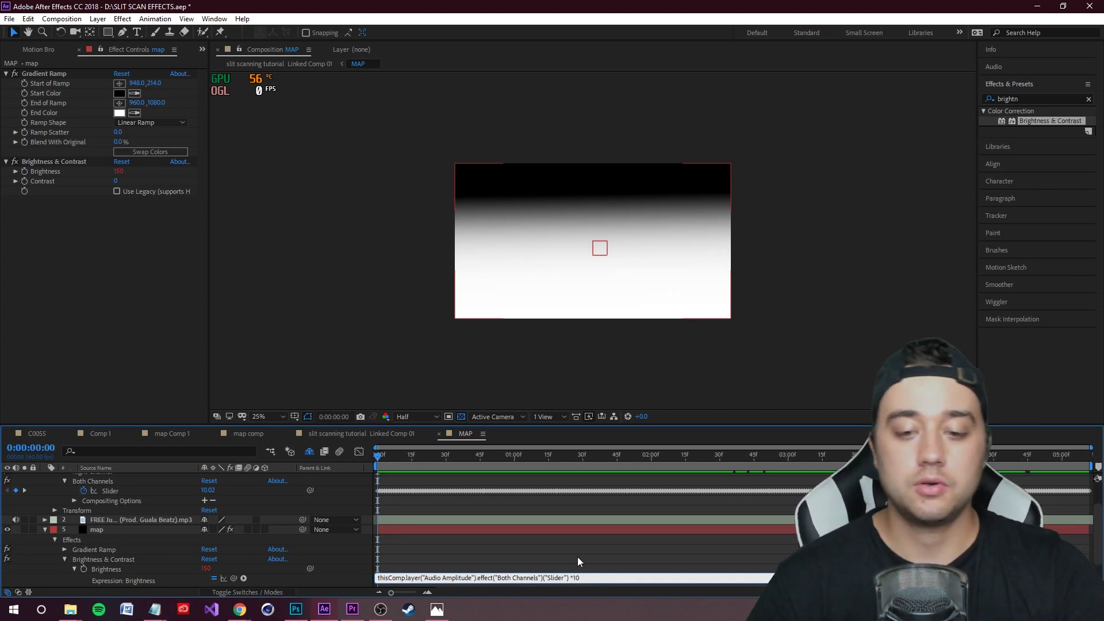
{"action": "left_click", "coordinate": [575, 557]}
{"action": "left_click", "coordinate": [368, 433]}
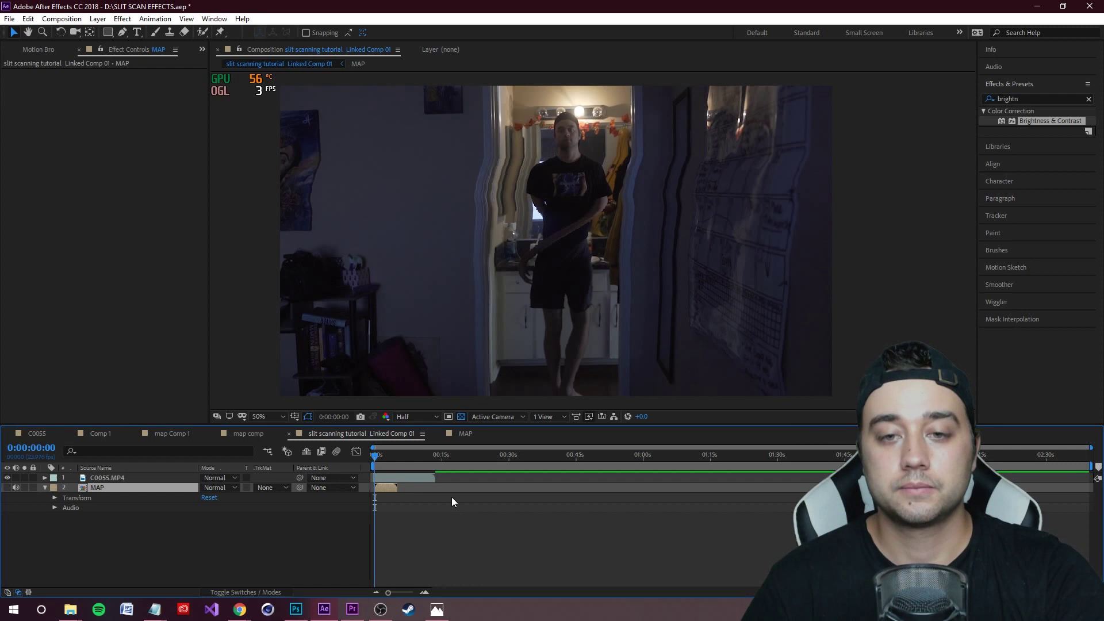
{"action": "key", "text": "space"}
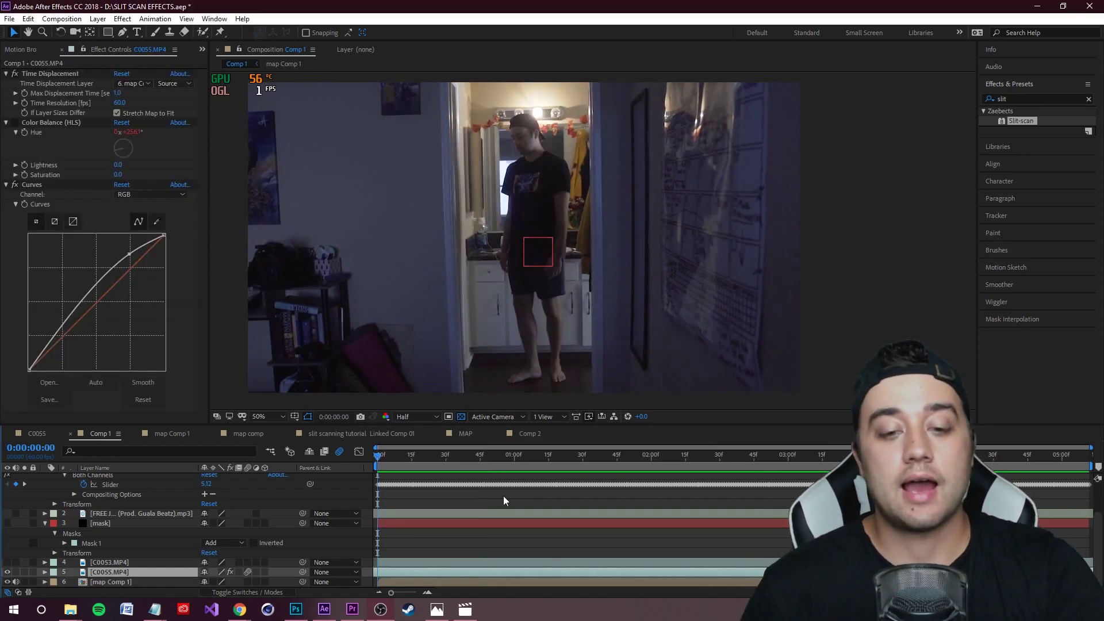
Step: Preview Comp 1 to examine the Time Displacement effect combined with audio-driven hue on the C0055.MP4 layer
{"action": "left_click", "coordinate": [498, 493]}
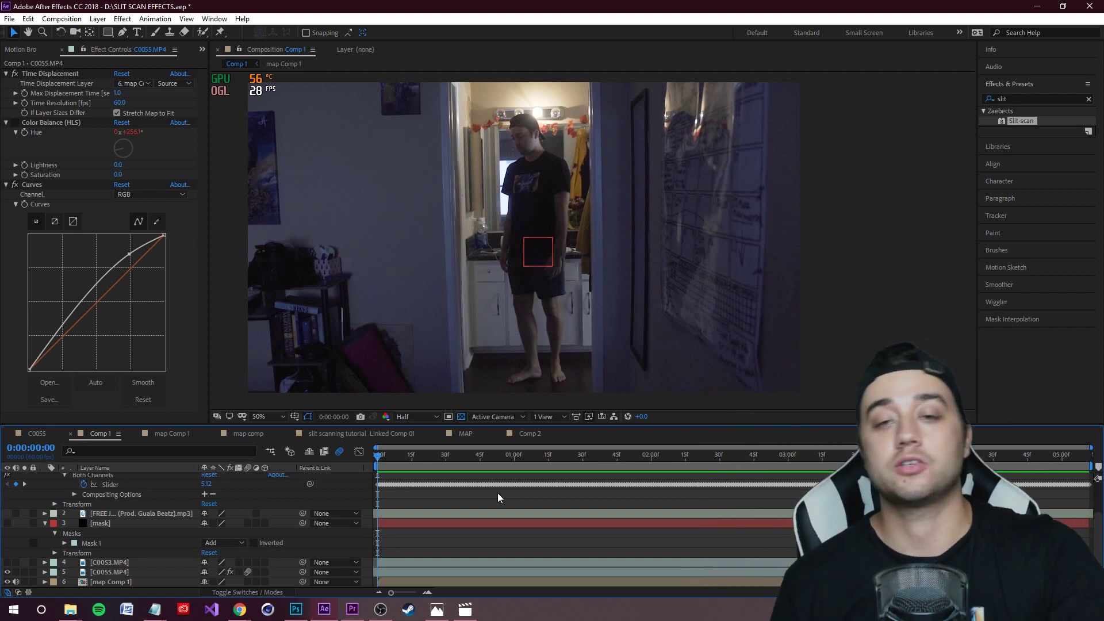
{"action": "key", "text": "space"}
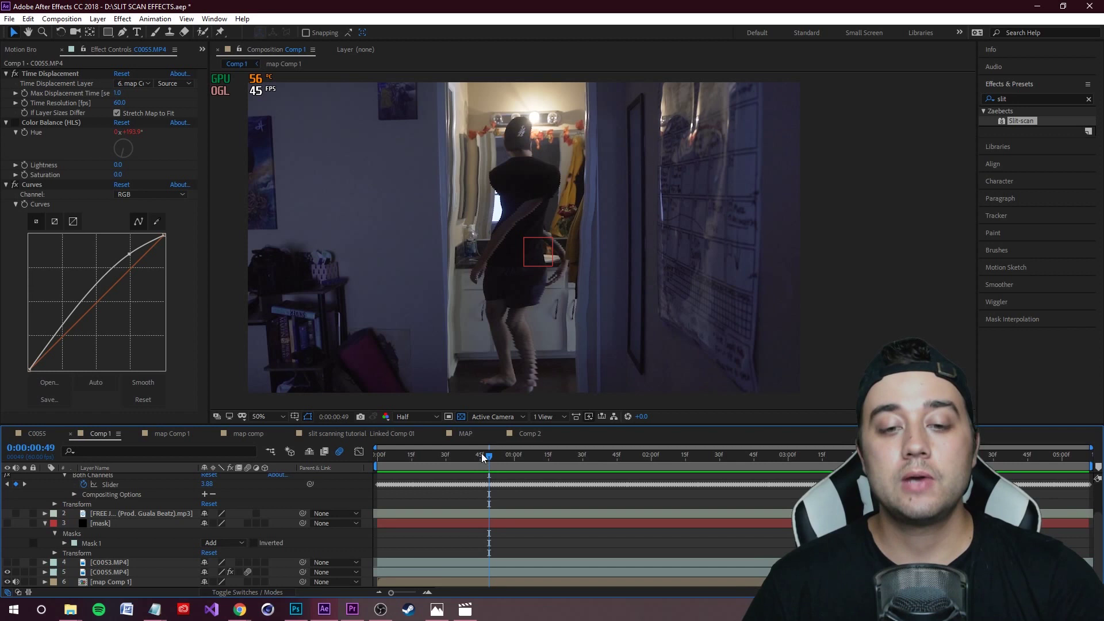
{"action": "key", "text": "space"}
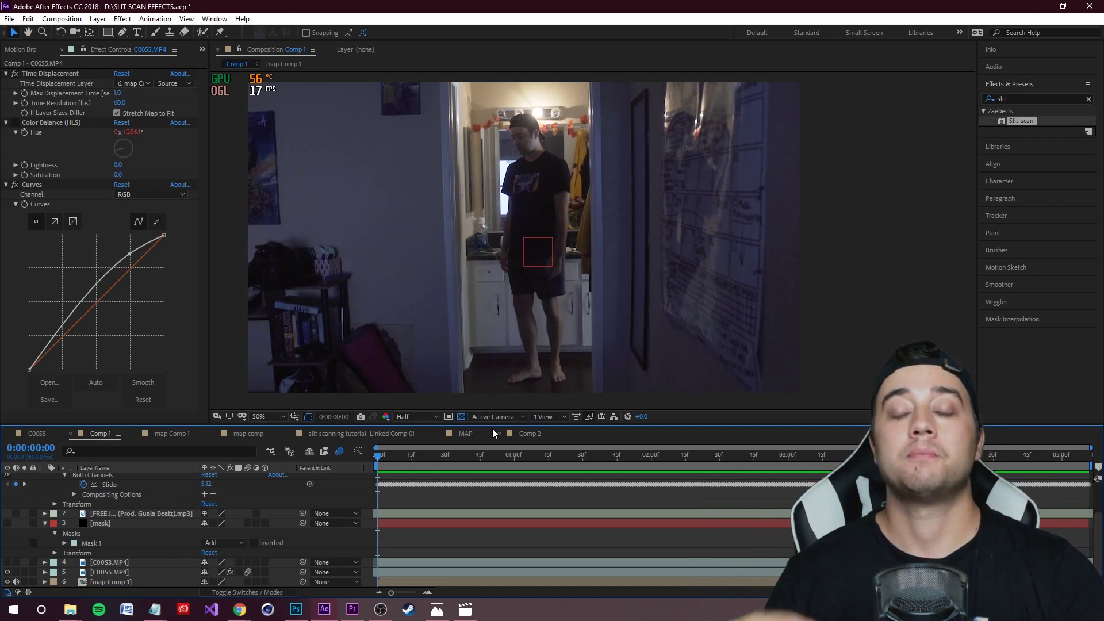
Step: Preview Comp 2's Slit-scan effect on the C0055.MP4 layer and change its Direction to Backward
{"action": "left_click", "coordinate": [529, 433]}
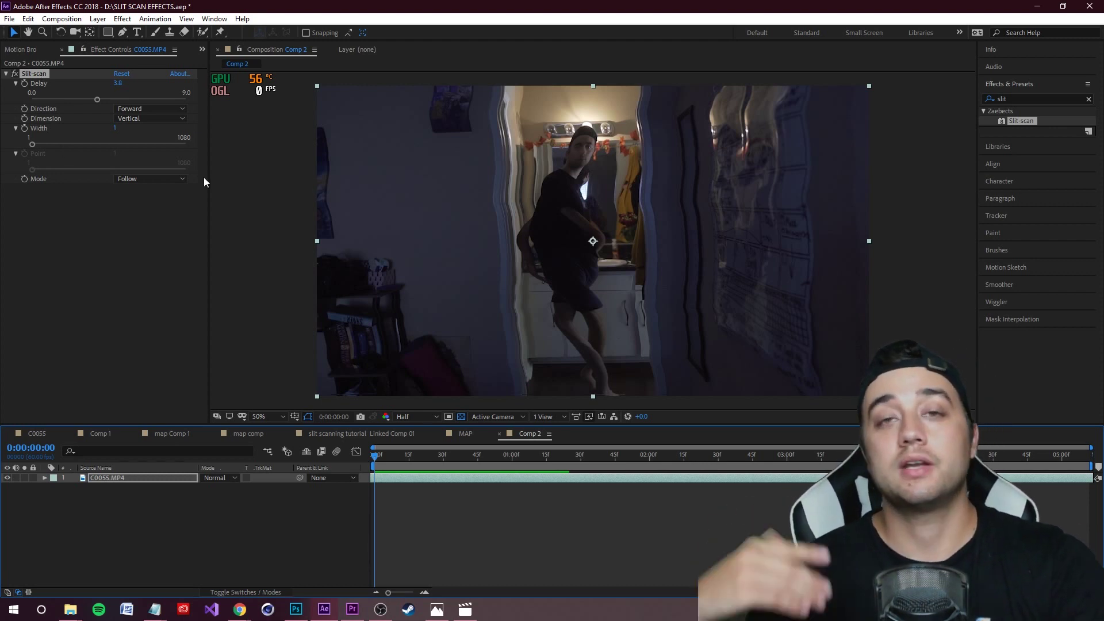
{"action": "key", "text": "space"}
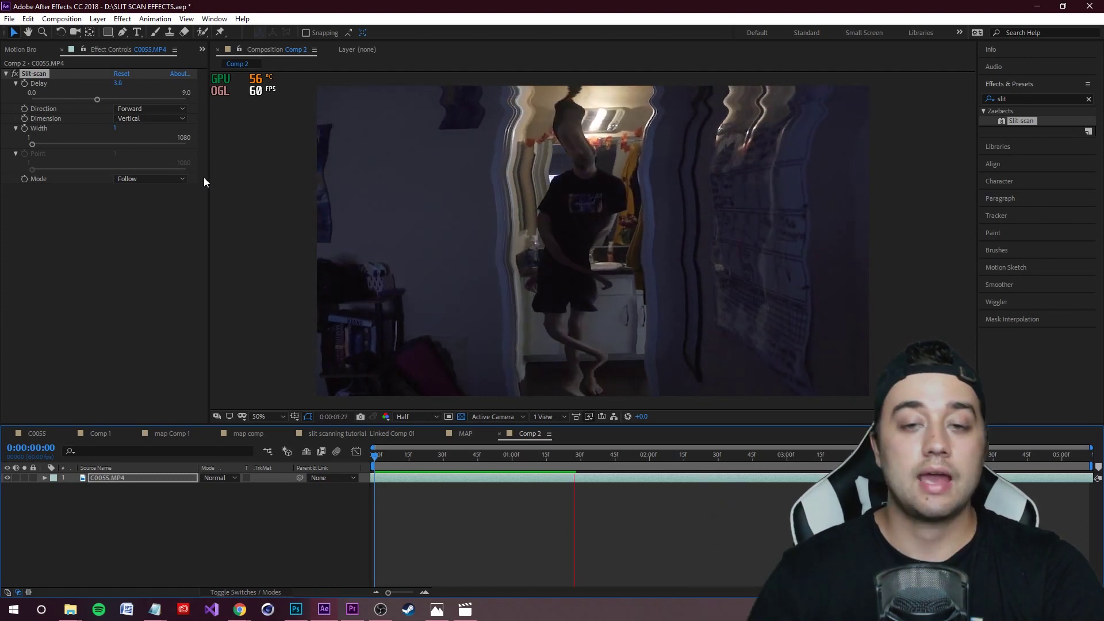
{"action": "left_click_drag", "start_coordinate": [33, 144], "coordinate": [63, 144]}
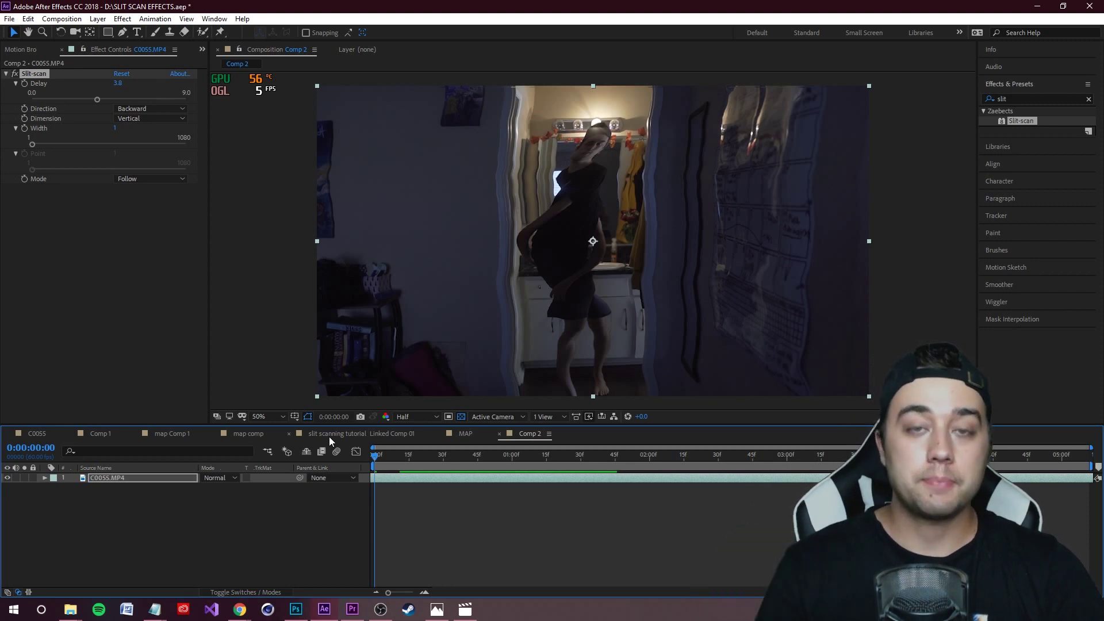
Step: Review map Comp 1 and Comp 1, and set the project's color depth to 16 bits per channel
{"action": "left_click", "coordinate": [151, 435]}
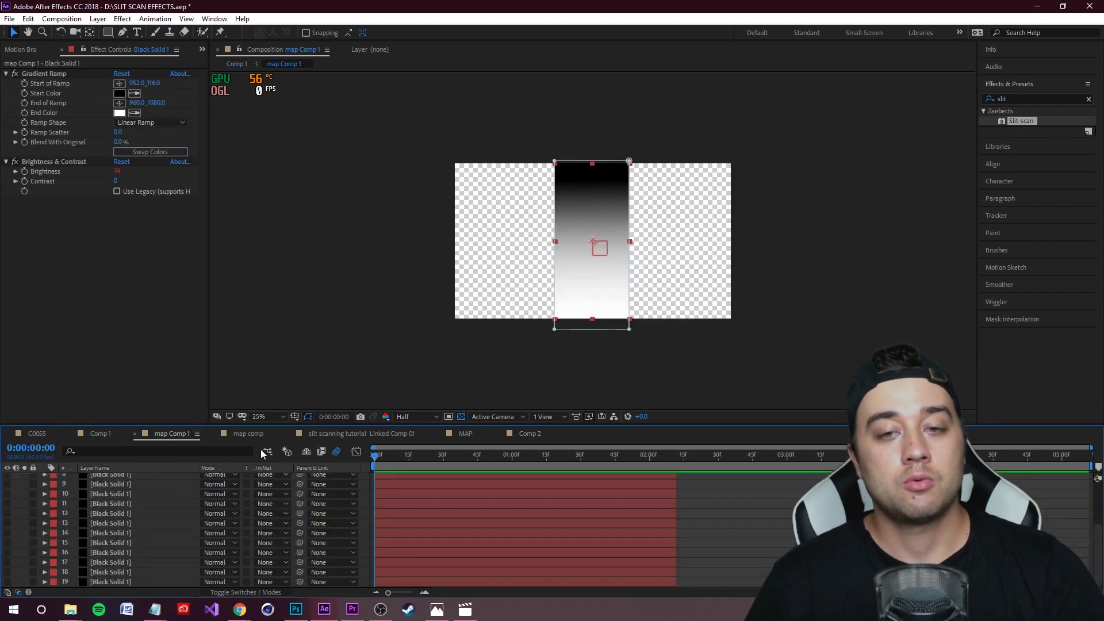
{"action": "left_click", "coordinate": [102, 433]}
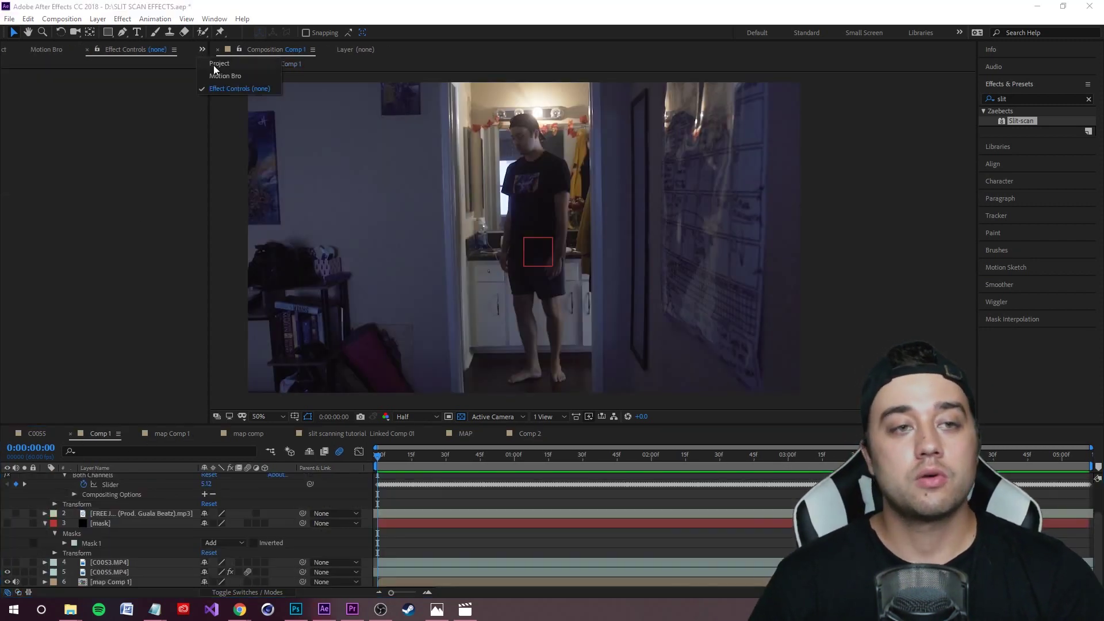
{"action": "key", "text": "ctrl+0"}
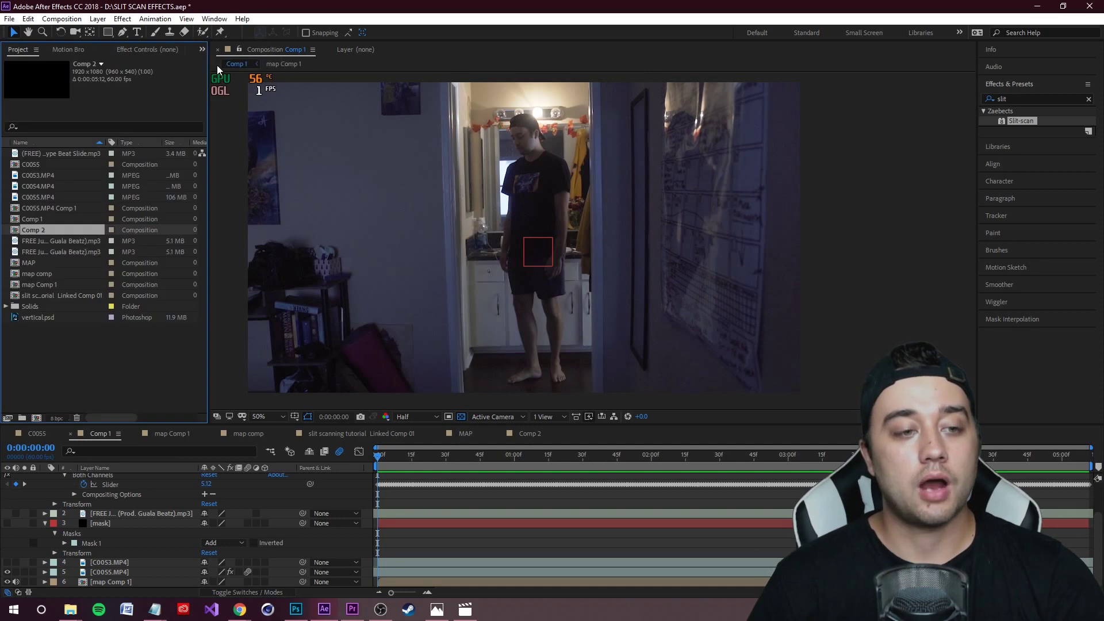
{"action": "left_click", "coordinate": [55, 419]}
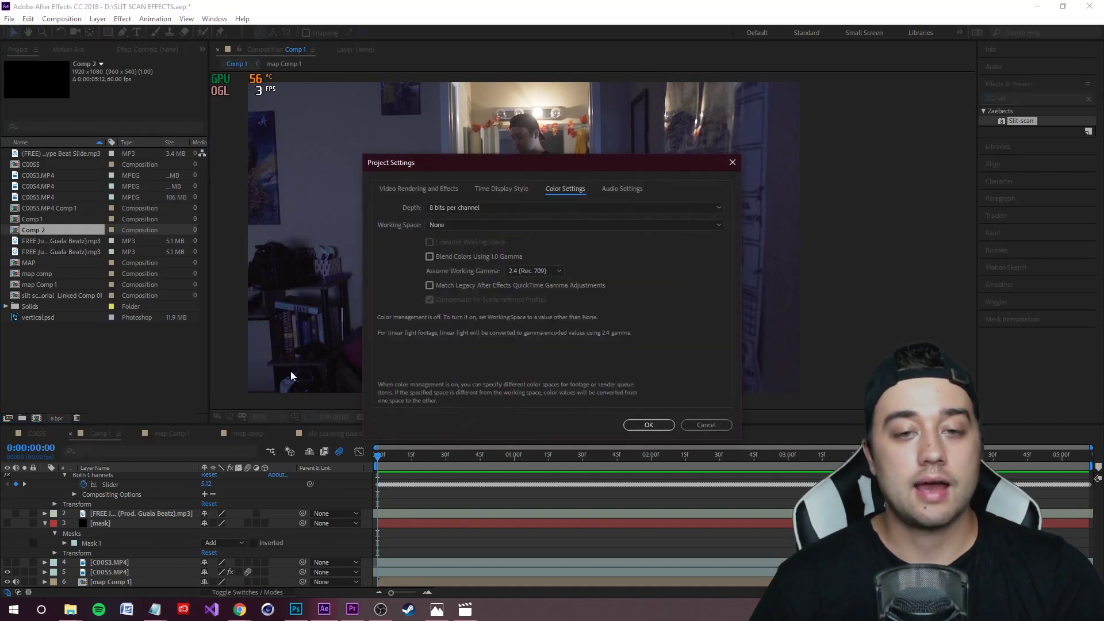
{"action": "left_click", "coordinate": [487, 208]}
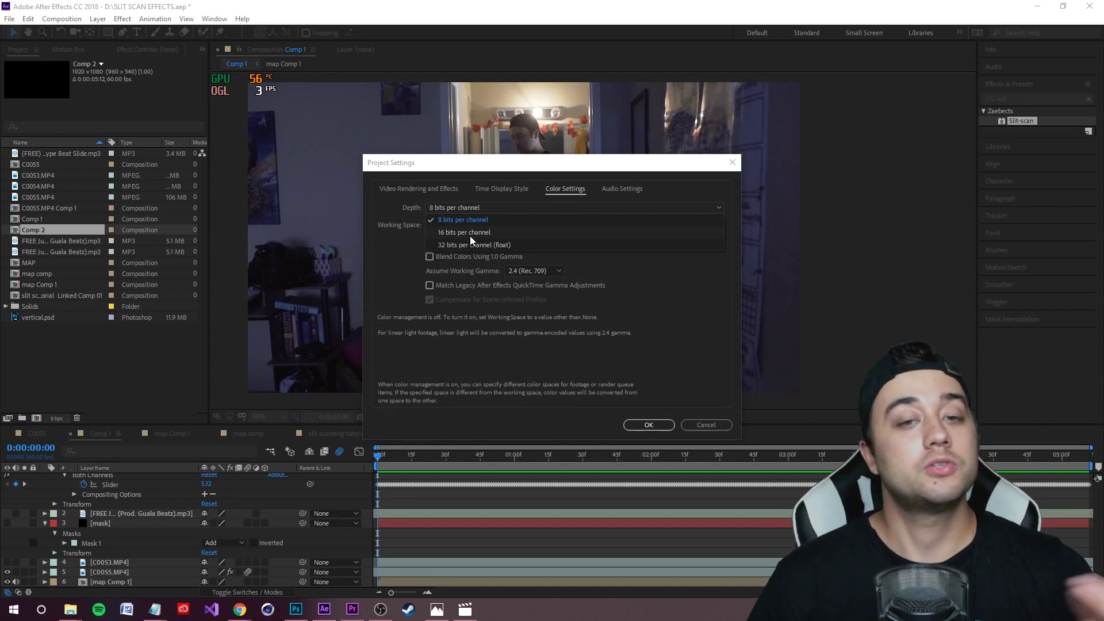
{"action": "left_click", "coordinate": [470, 233]}
{"action": "left_click", "coordinate": [648, 425]}
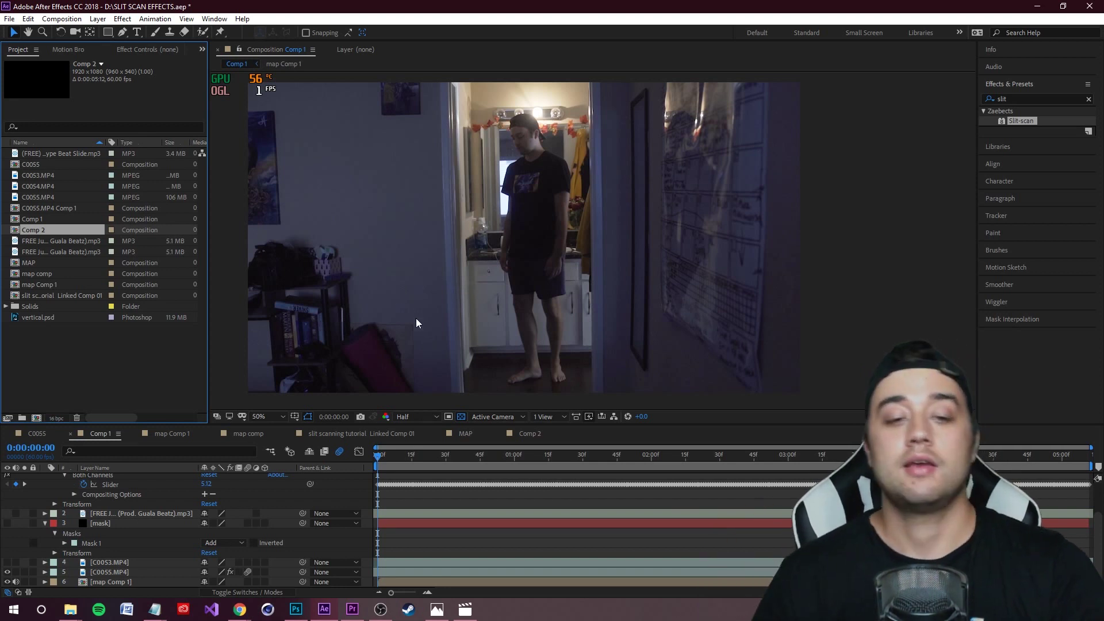
Step: Restore the project's color depth to 8 bits per channel and preview slit scanning tutorial Linked Comp 01
{"action": "key", "text": "ctrl+alt+shift+k"}
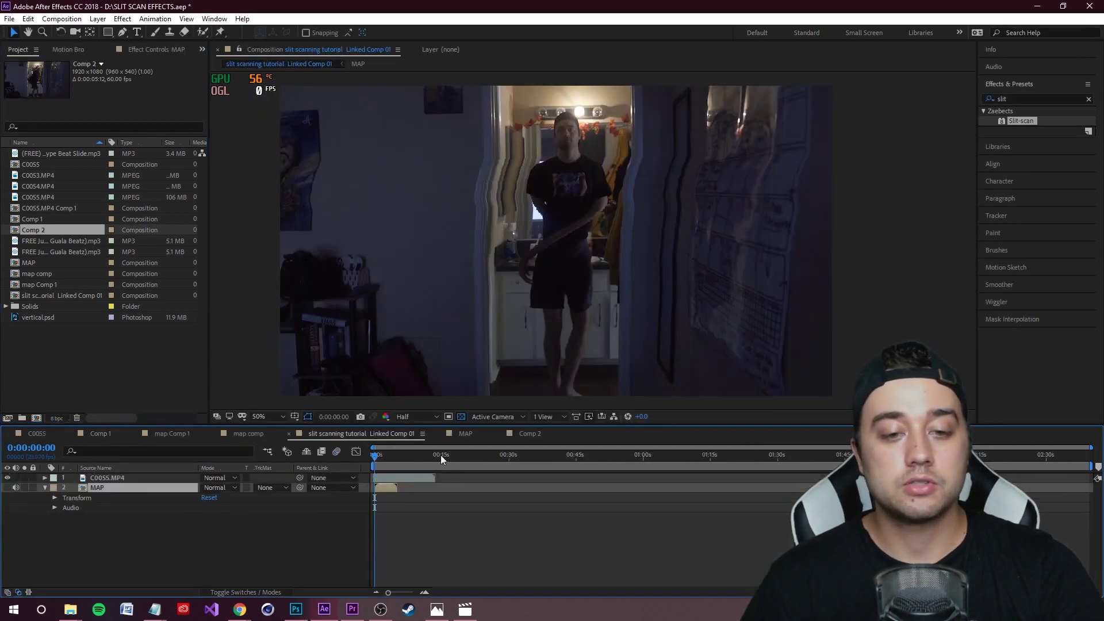
{"action": "key", "text": "space"}
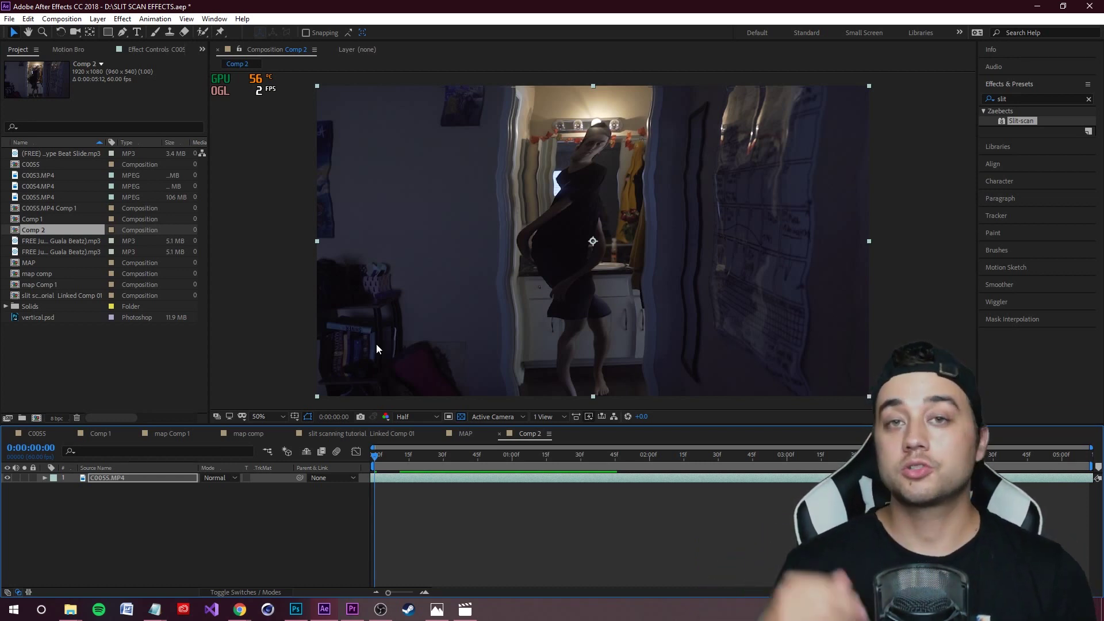
Step: Open the Media Monopoly Extension from the installed extensions to view it, and close it again
{"action": "left_click", "coordinate": [210, 23]}
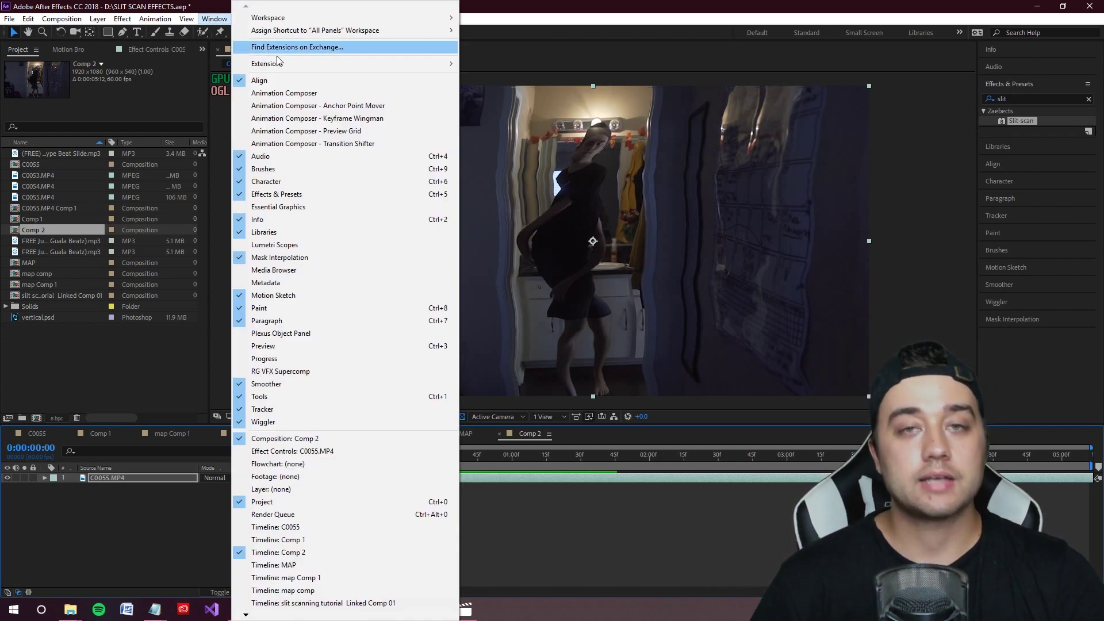
{"action": "mouse_move", "coordinate": [325, 65]}
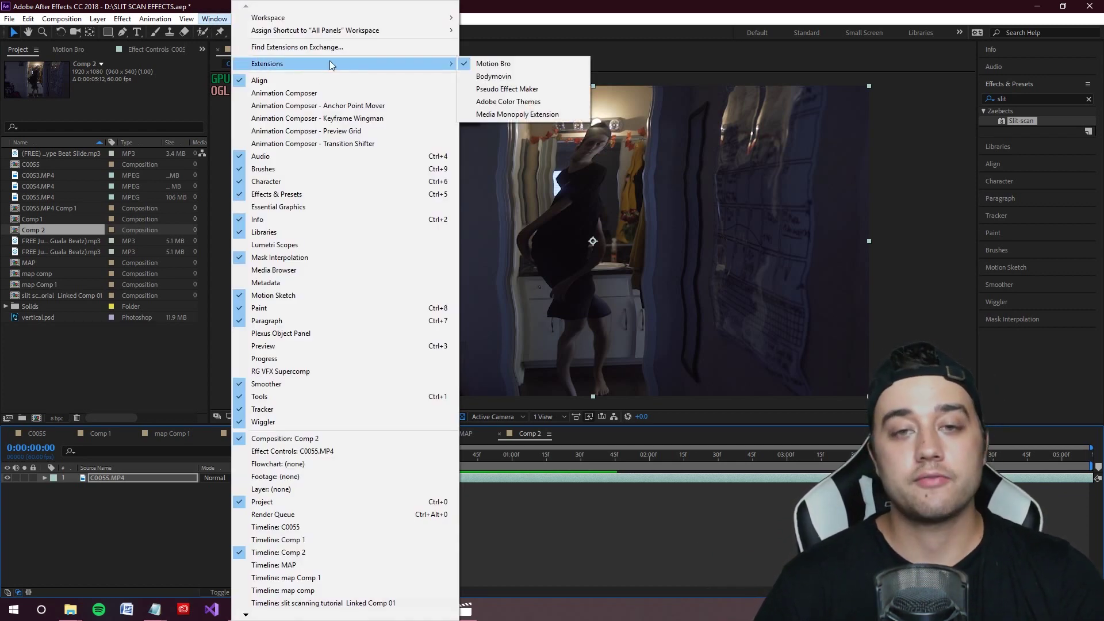
{"action": "left_click", "coordinate": [498, 116]}
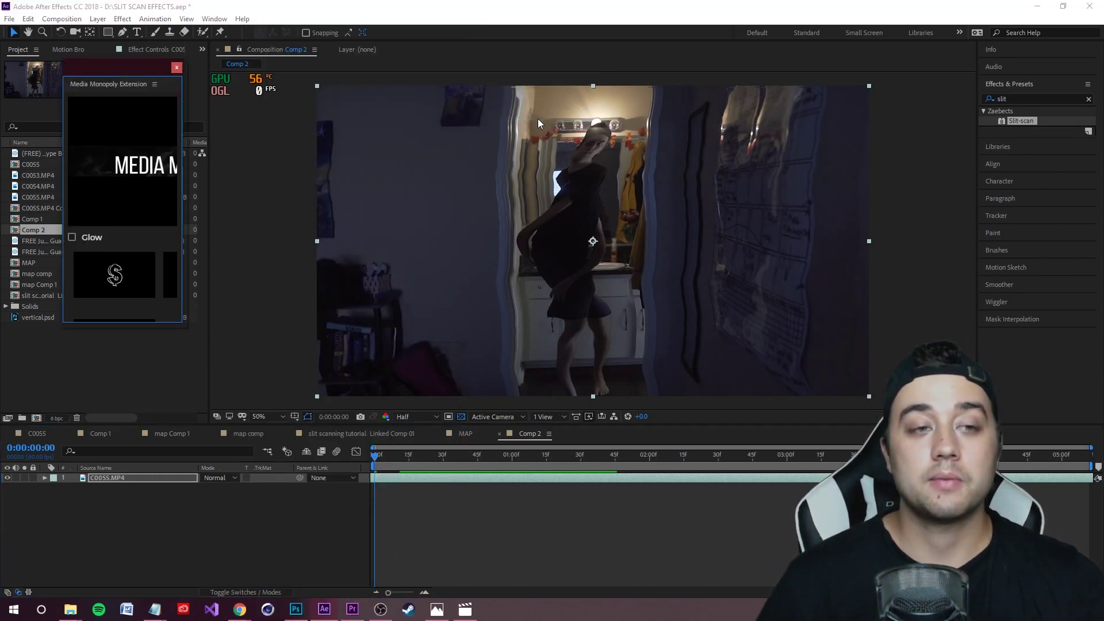
{"action": "left_click", "coordinate": [133, 67]}
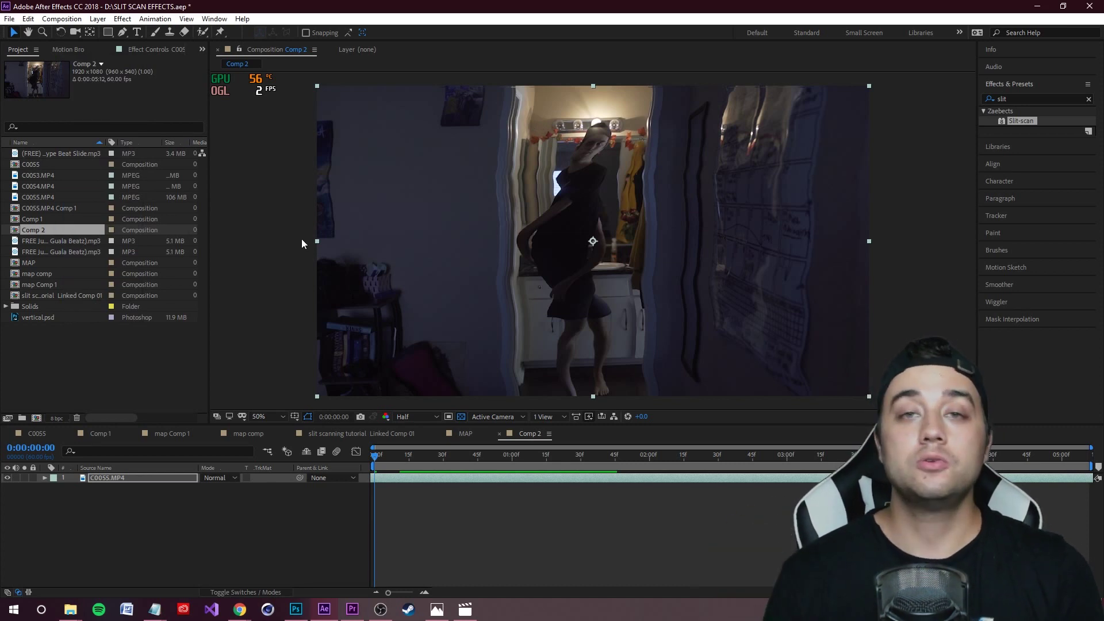
Step: Return to slit scanning tutorial Linked Comp 01 and save the project
{"action": "left_click", "coordinate": [362, 434]}
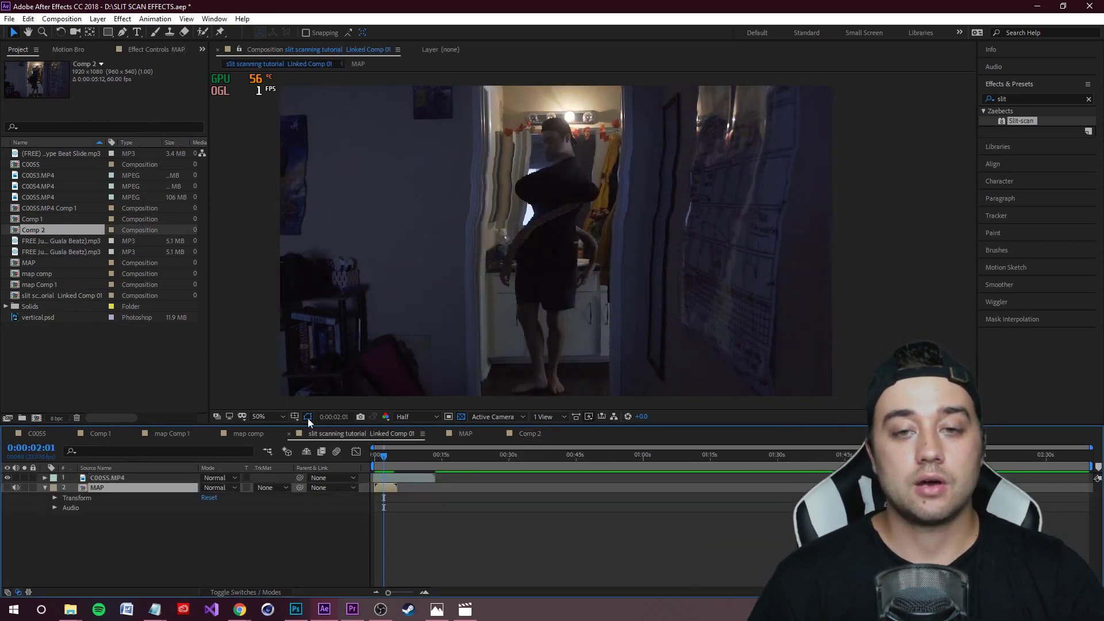
{"action": "left_click", "coordinate": [10, 18]}
{"action": "left_click", "coordinate": [35, 123]}
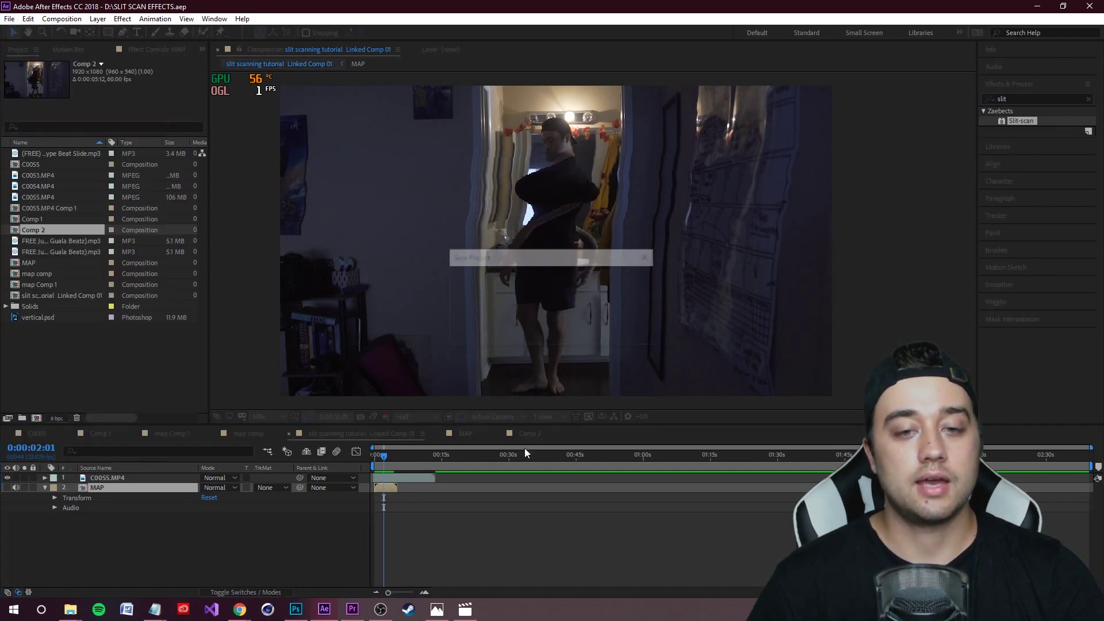
Step: Switch to Premiere Pro and play the linked slit-scan composition in Sequence 01, checking it with the Program monitor maximized
{"action": "left_click", "coordinate": [324, 610]}
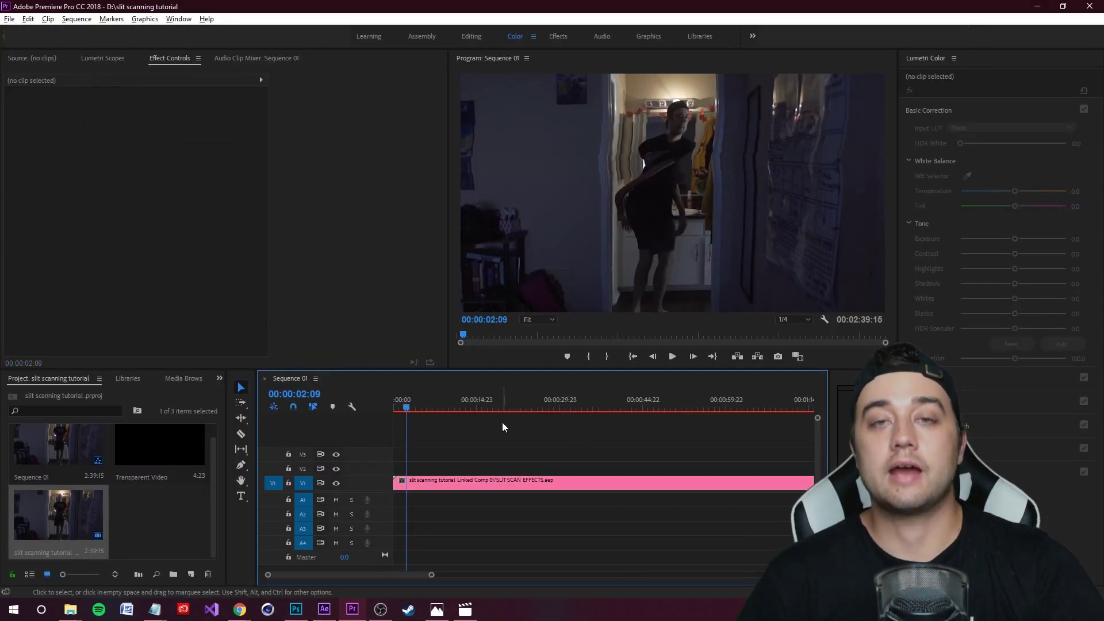
{"action": "key", "text": "grave"}
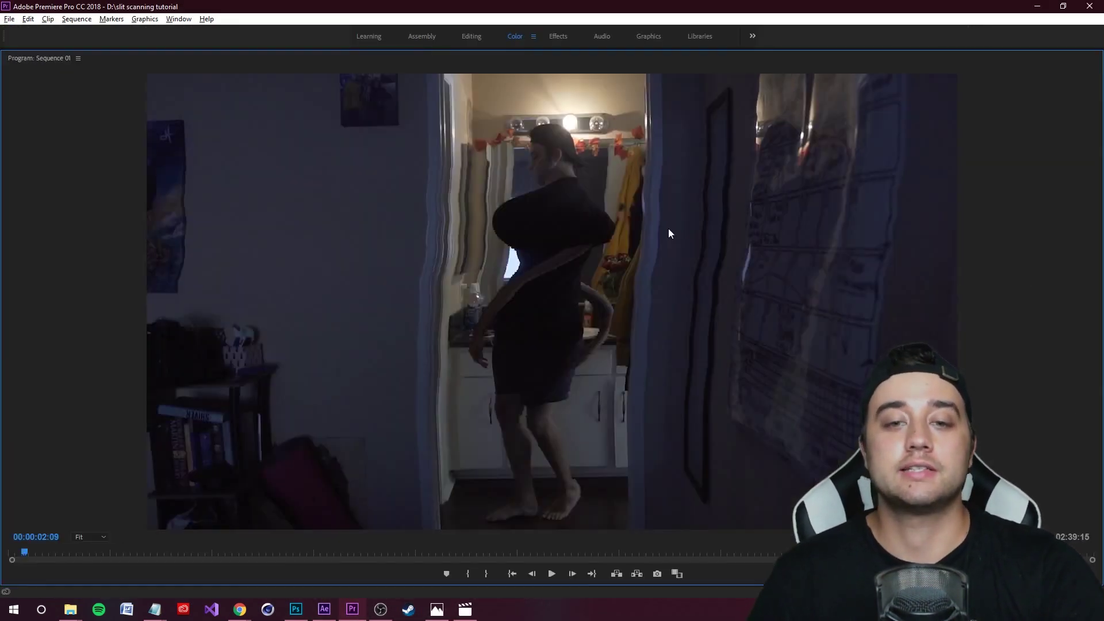
{"action": "key", "text": "grave"}
{"action": "key", "text": "space"}
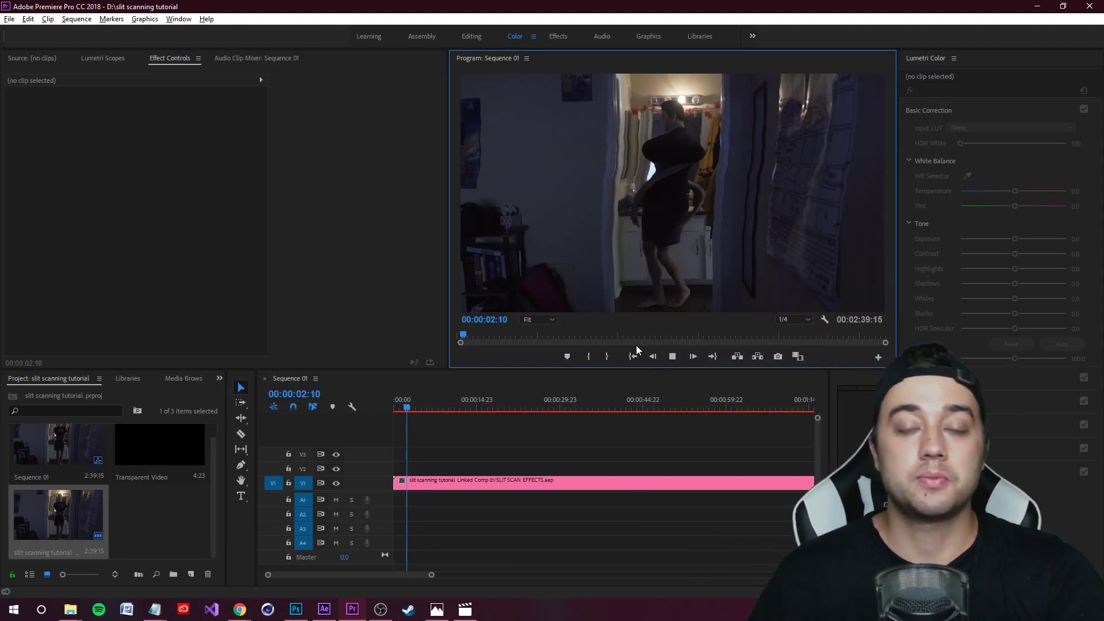
{"action": "key", "text": "space"}
{"action": "left_click", "coordinate": [600, 442]}
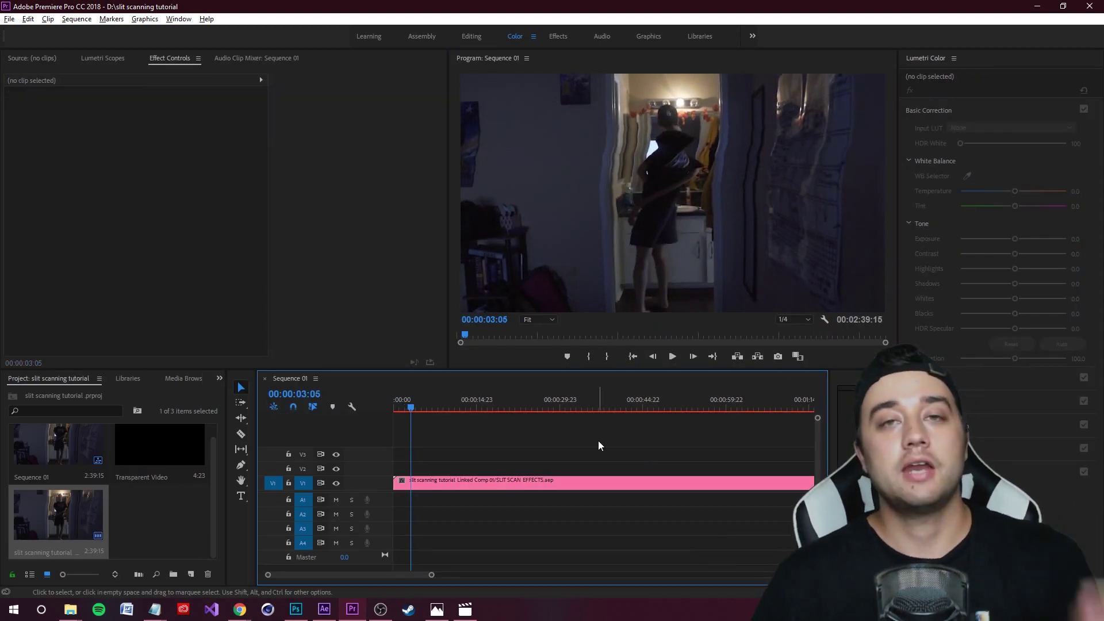